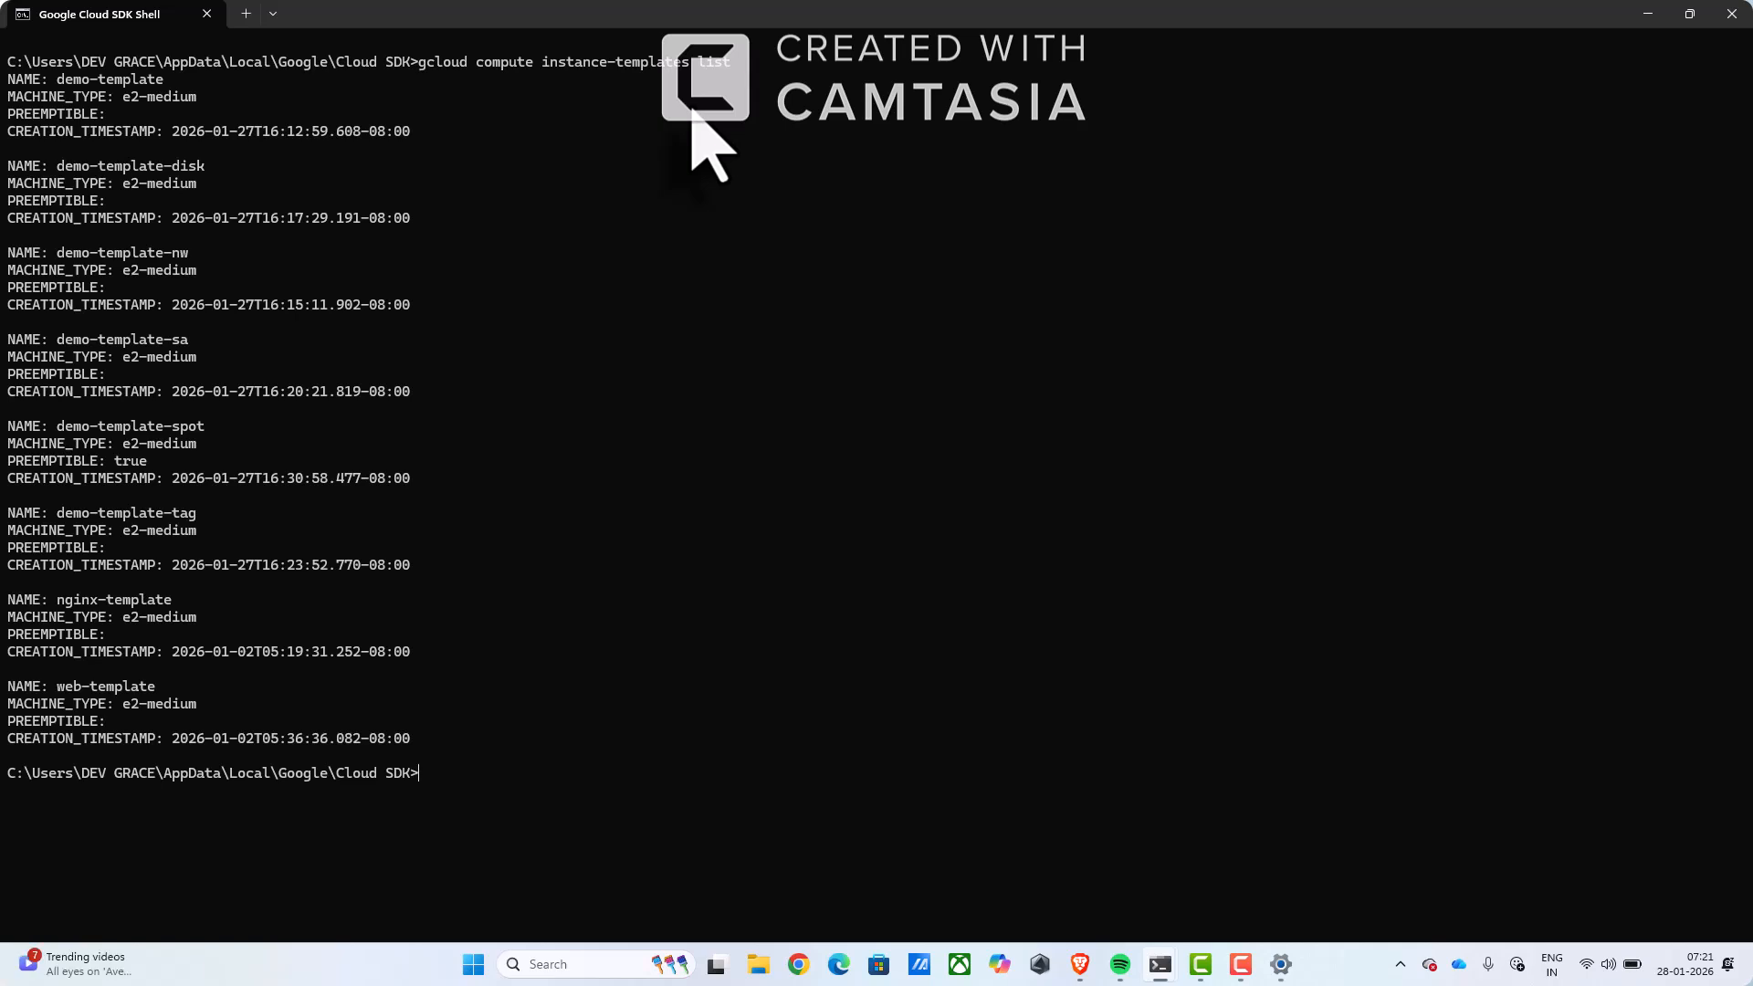
pyautogui.hotkey('alt', 'Tab')
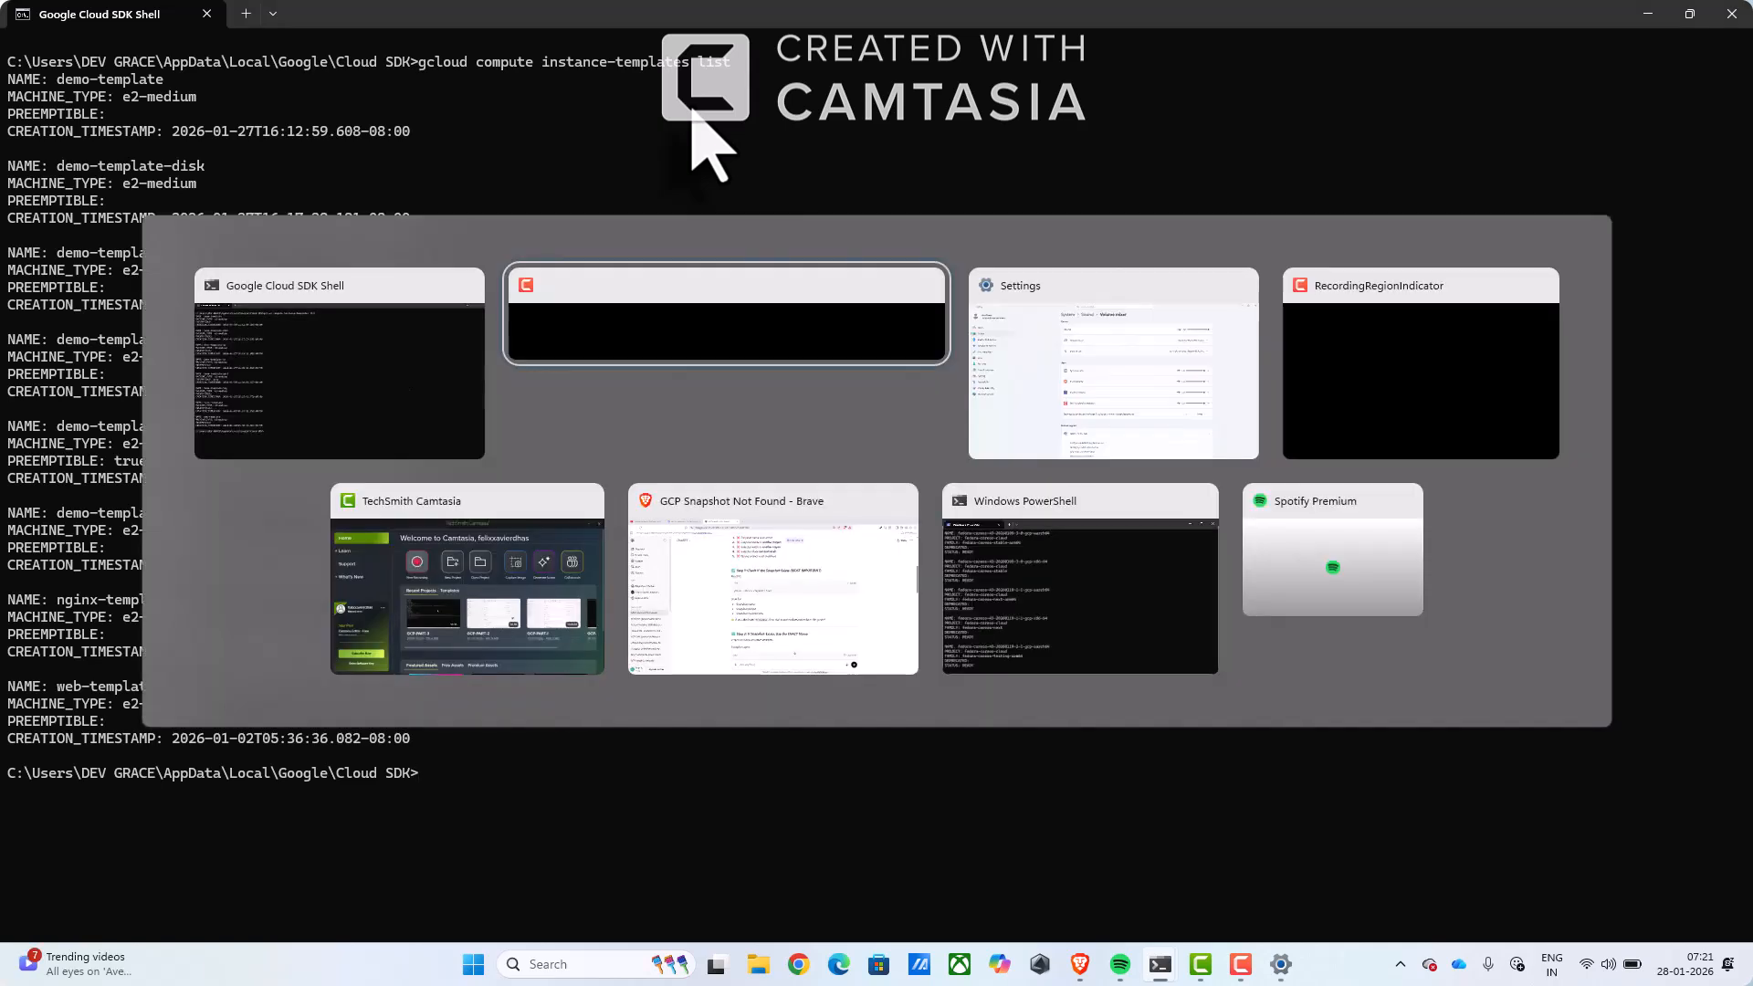
pyautogui.press('Tab')
pyautogui.press('Tab')
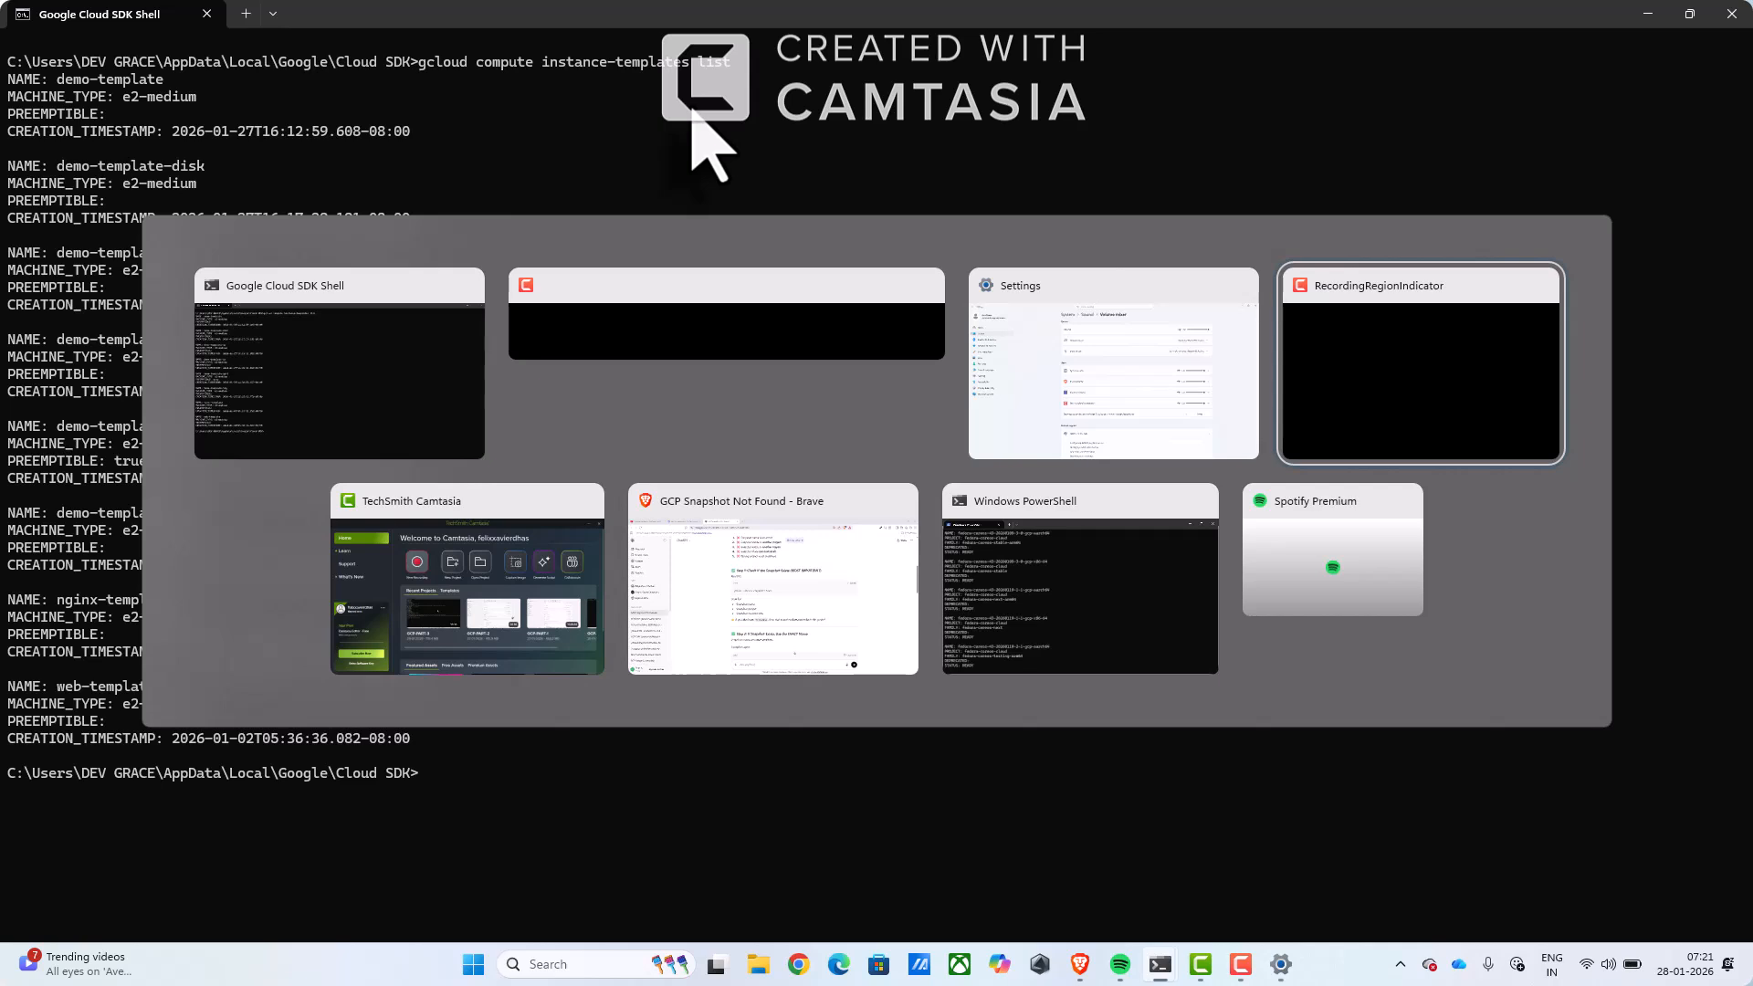
pyautogui.press('Tab')
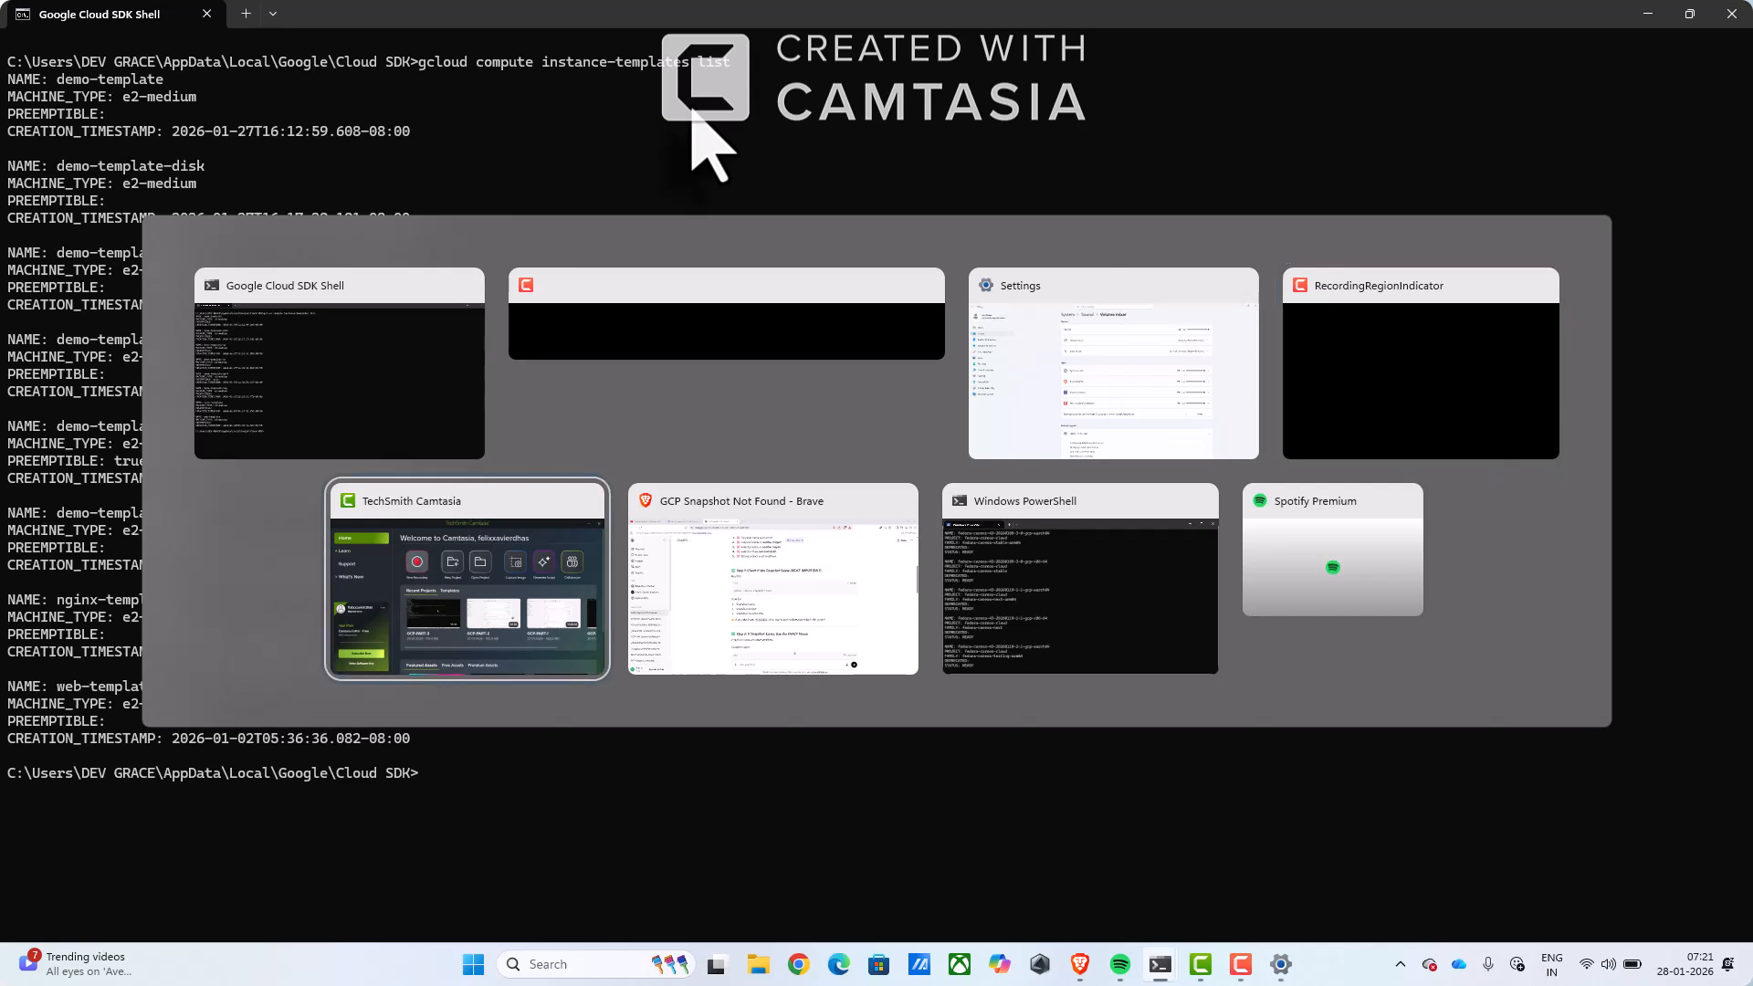
pyautogui.press('Tab')
pyautogui.press('Tab')
pyautogui.press('Tab')
pyautogui.press('Tab')
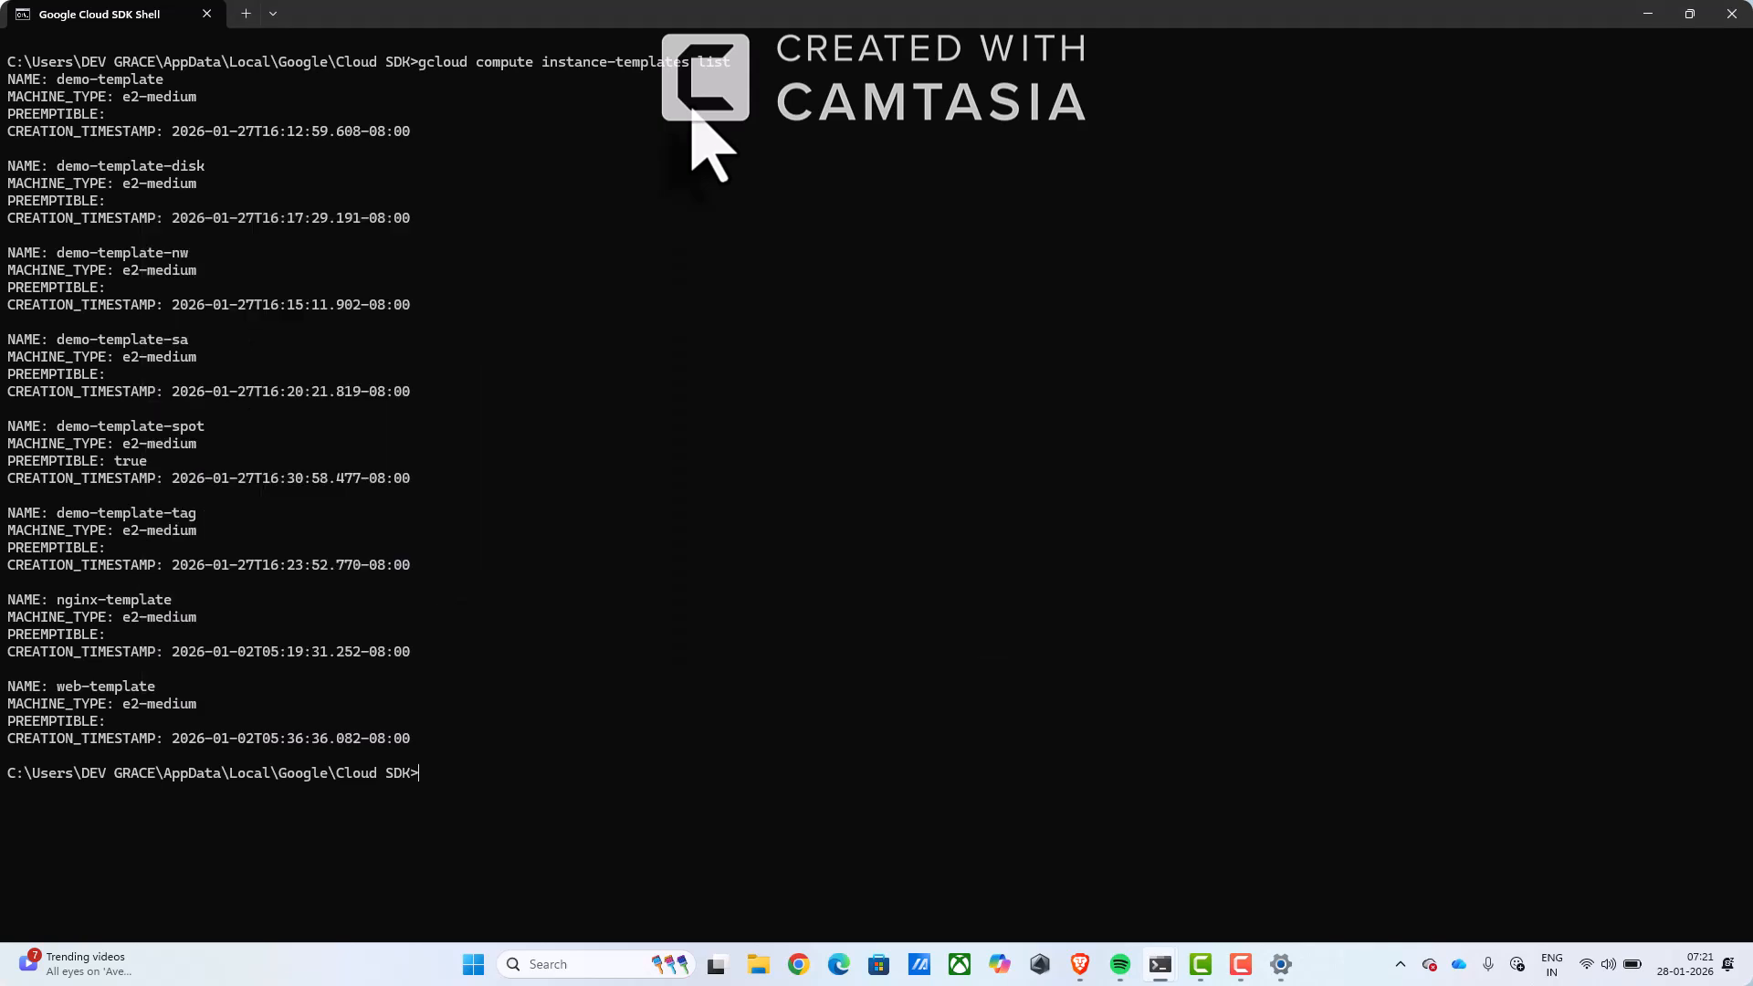
# - Switch to the browser and open the Compute Engine VM instances list in the Google Cloud console
pyautogui.hotkey('alt', 'Tab')
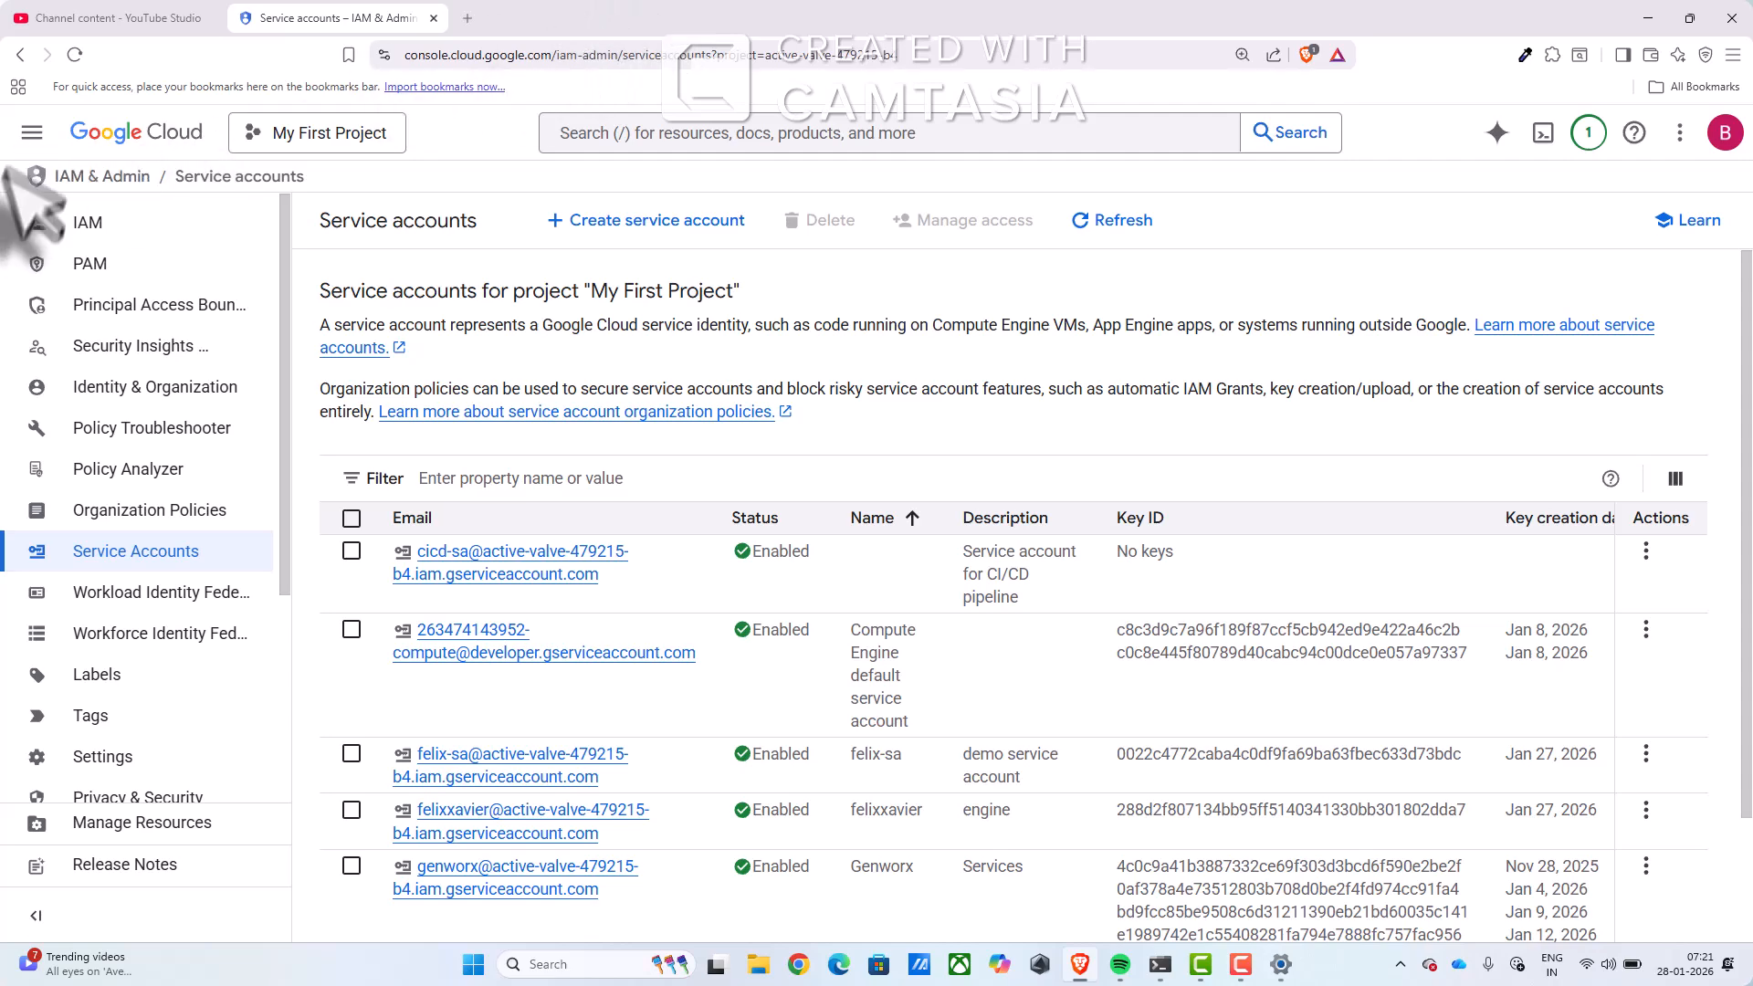
pyautogui.click(32, 133)
pyautogui.moveTo(187, 767)
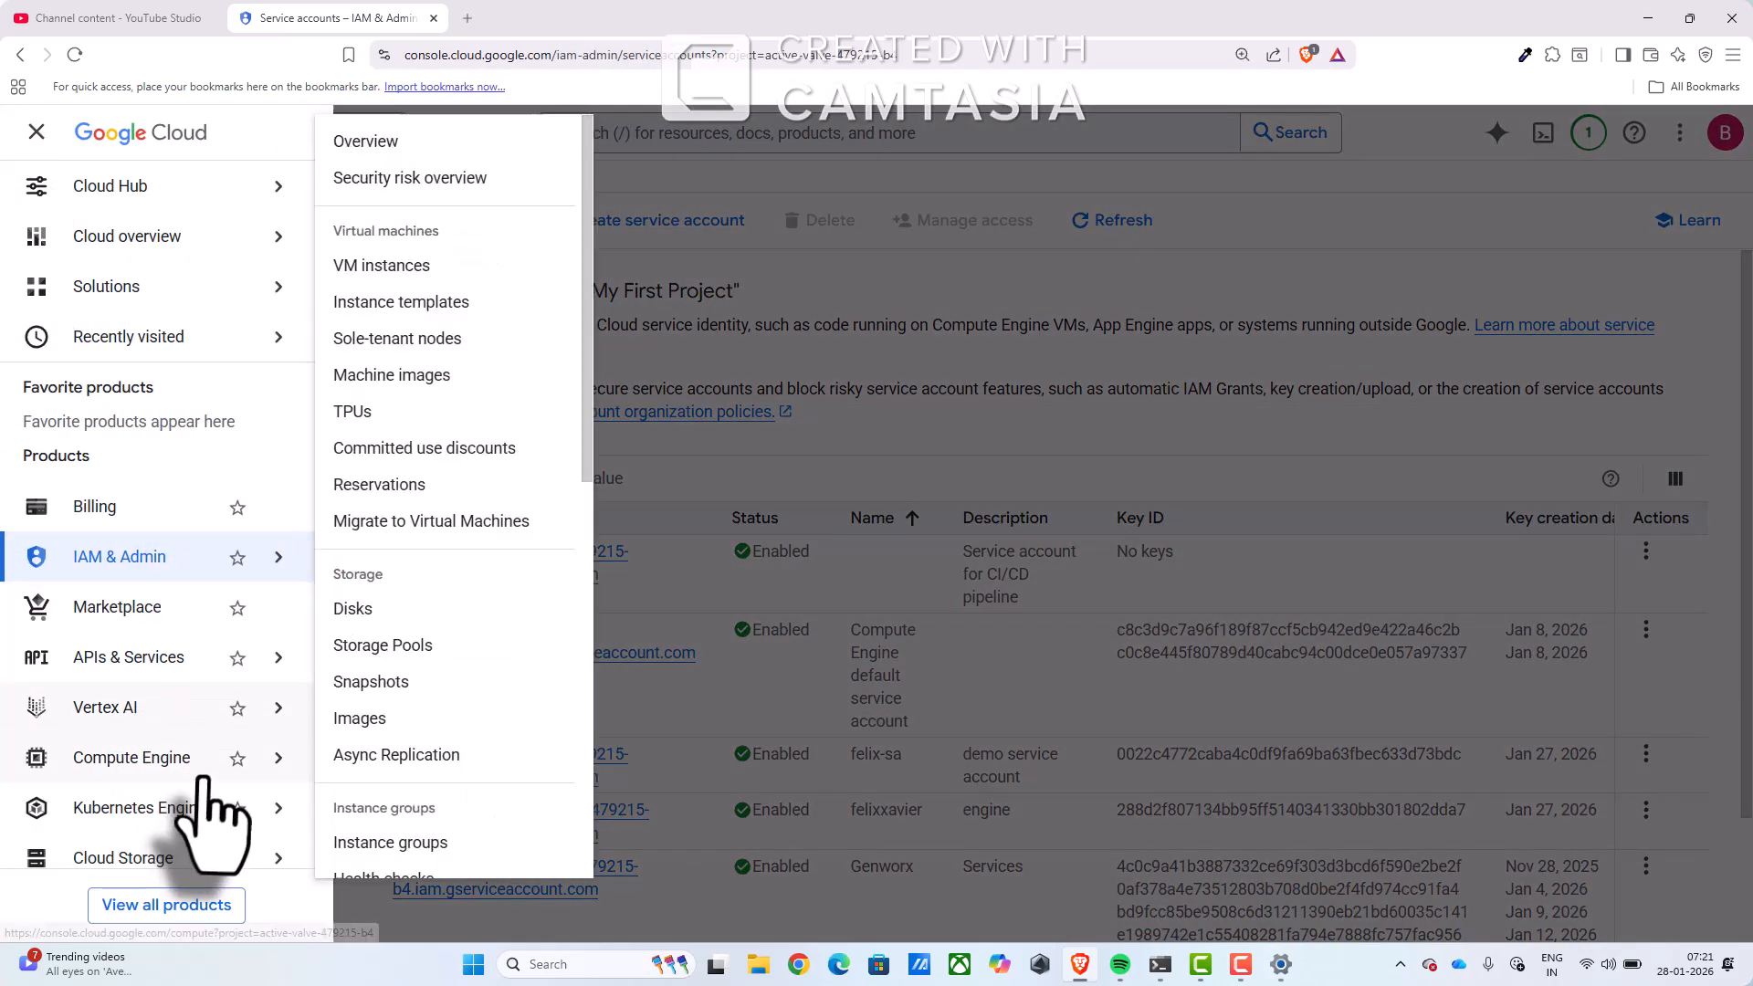
pyautogui.click(402, 267)
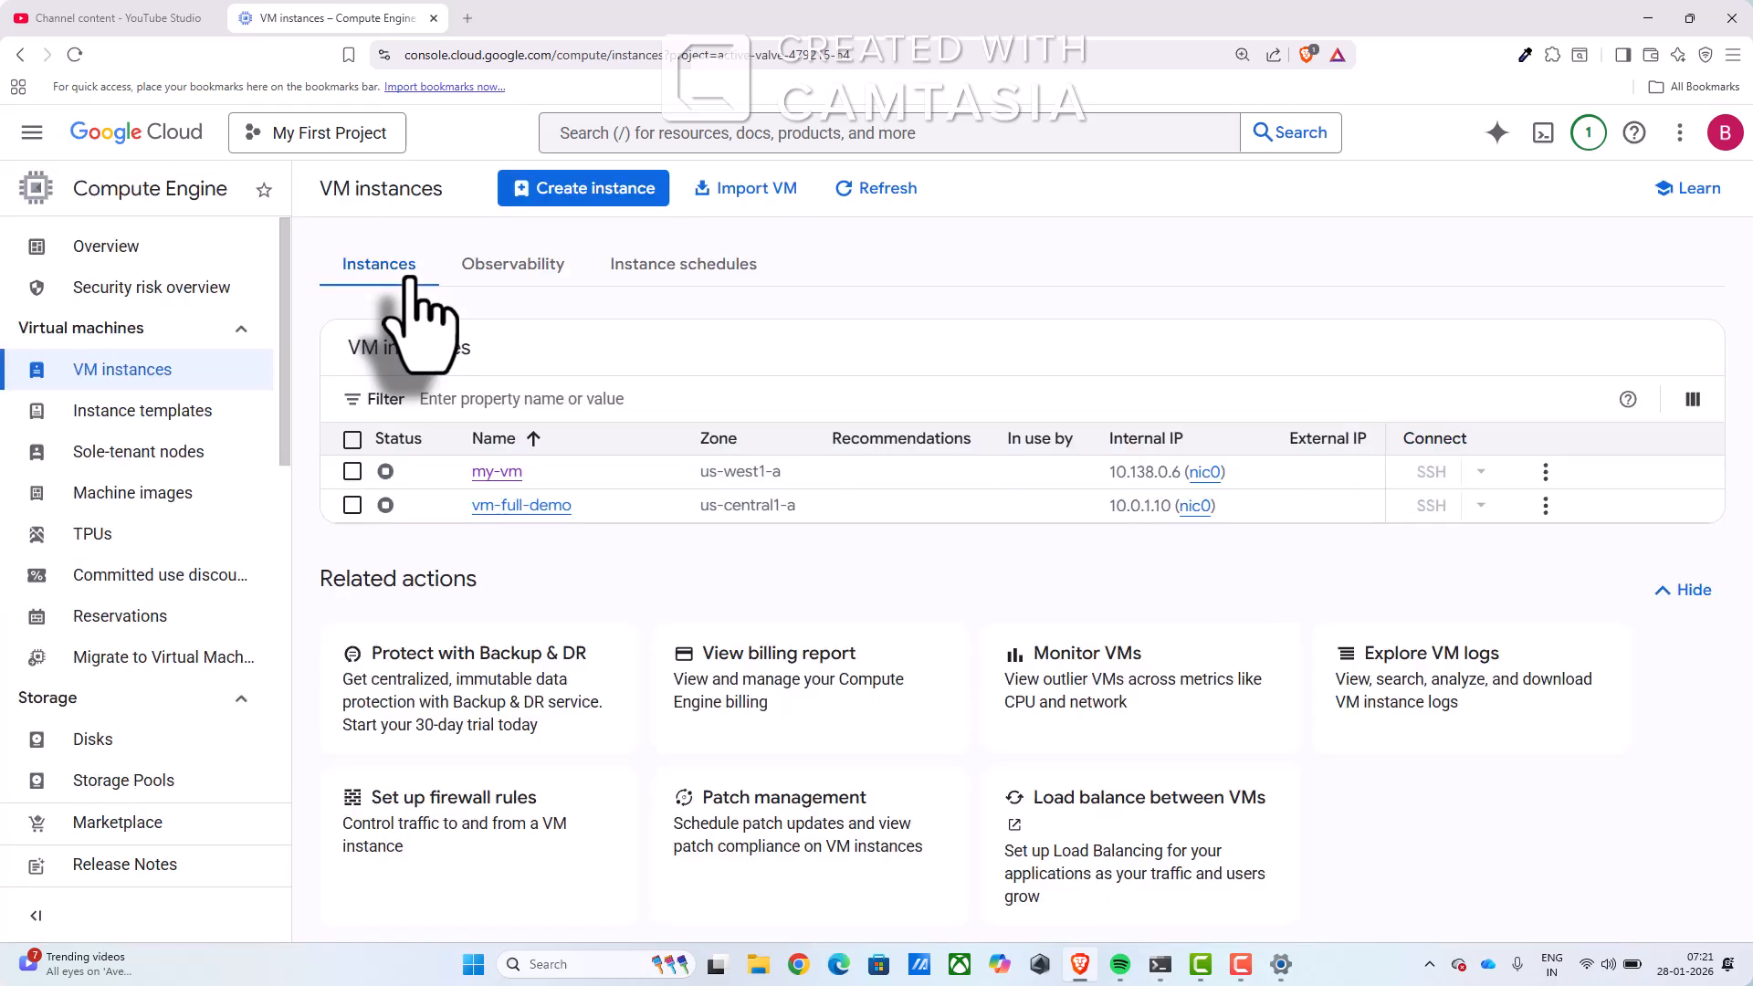
# - Switch to the Windows PowerShell window and close it
pyautogui.hotkey('alt', 'Tab')
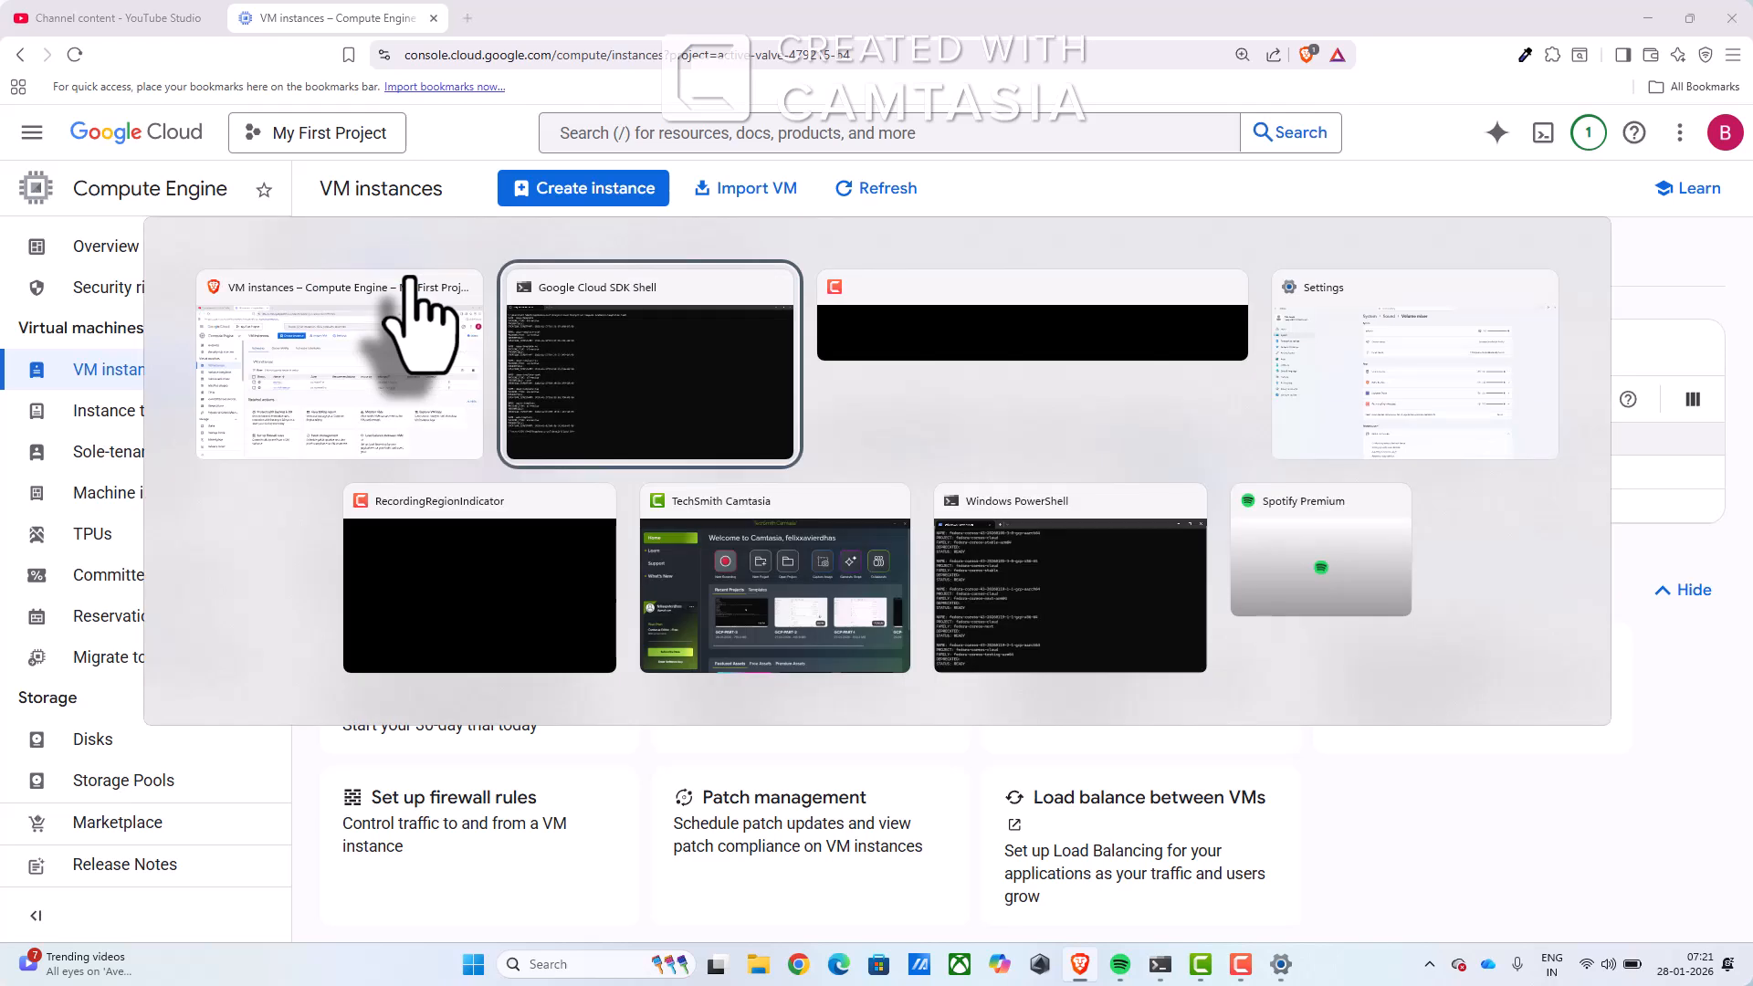
pyautogui.hotkey('alt', 'Tab')
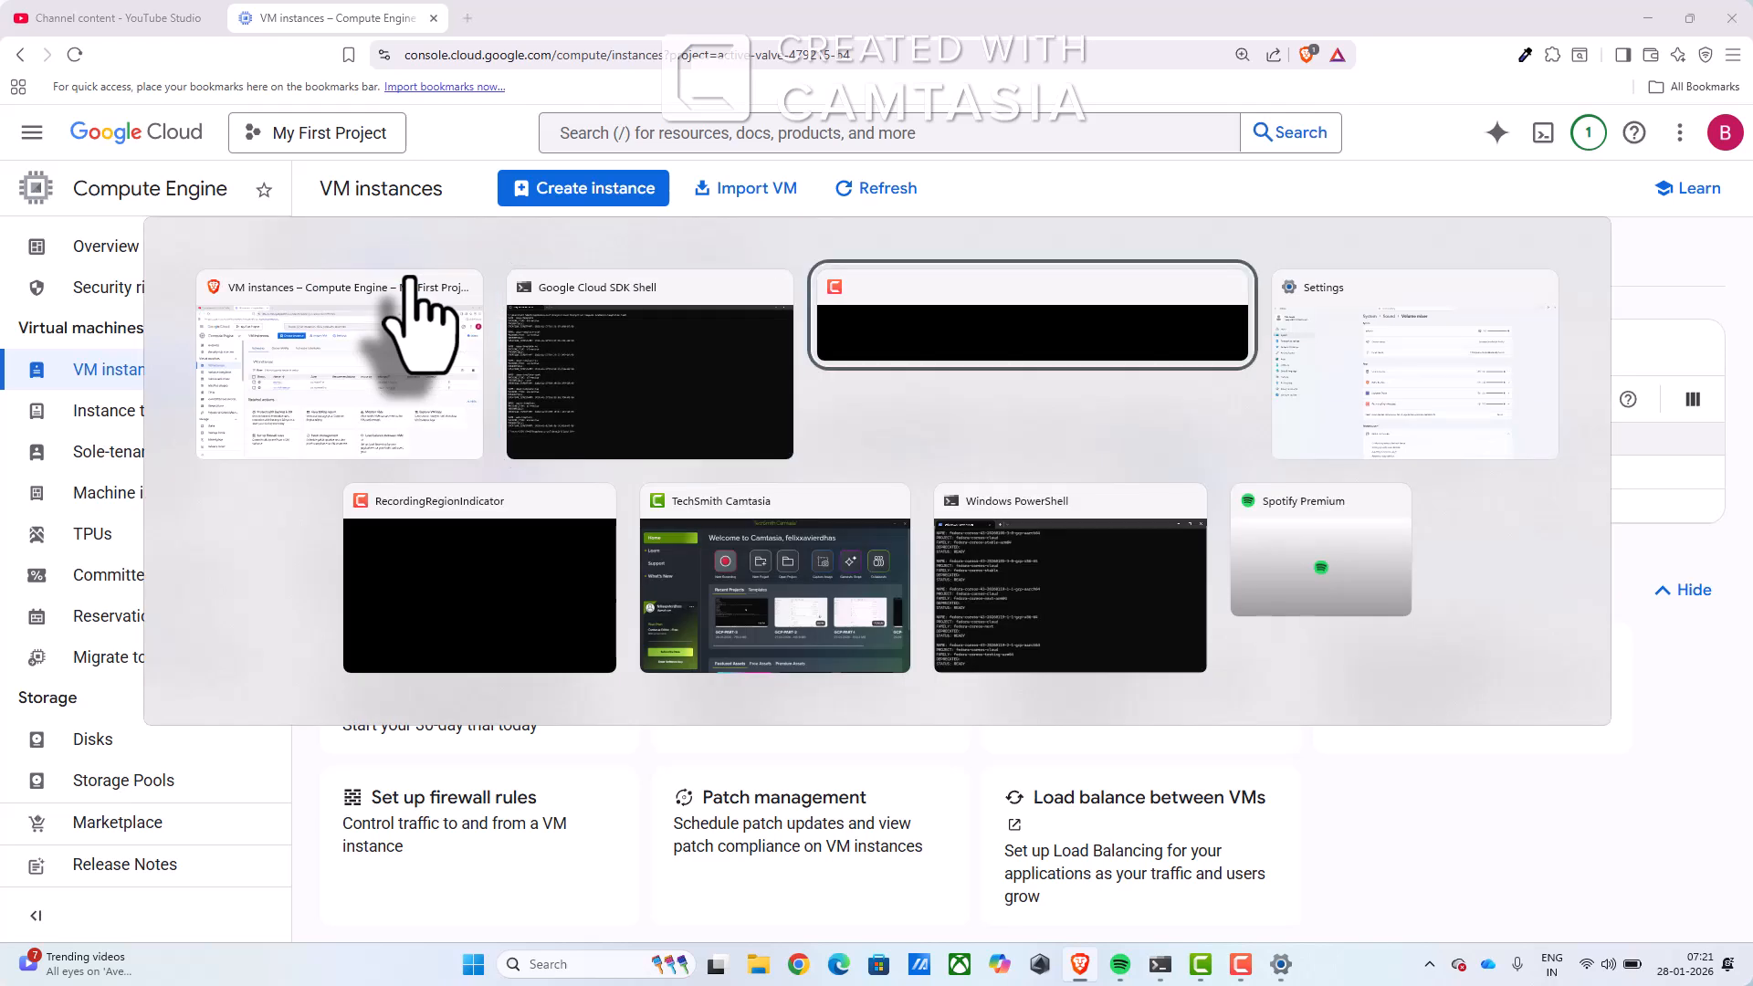
pyautogui.hotkey('alt', 'Tab')
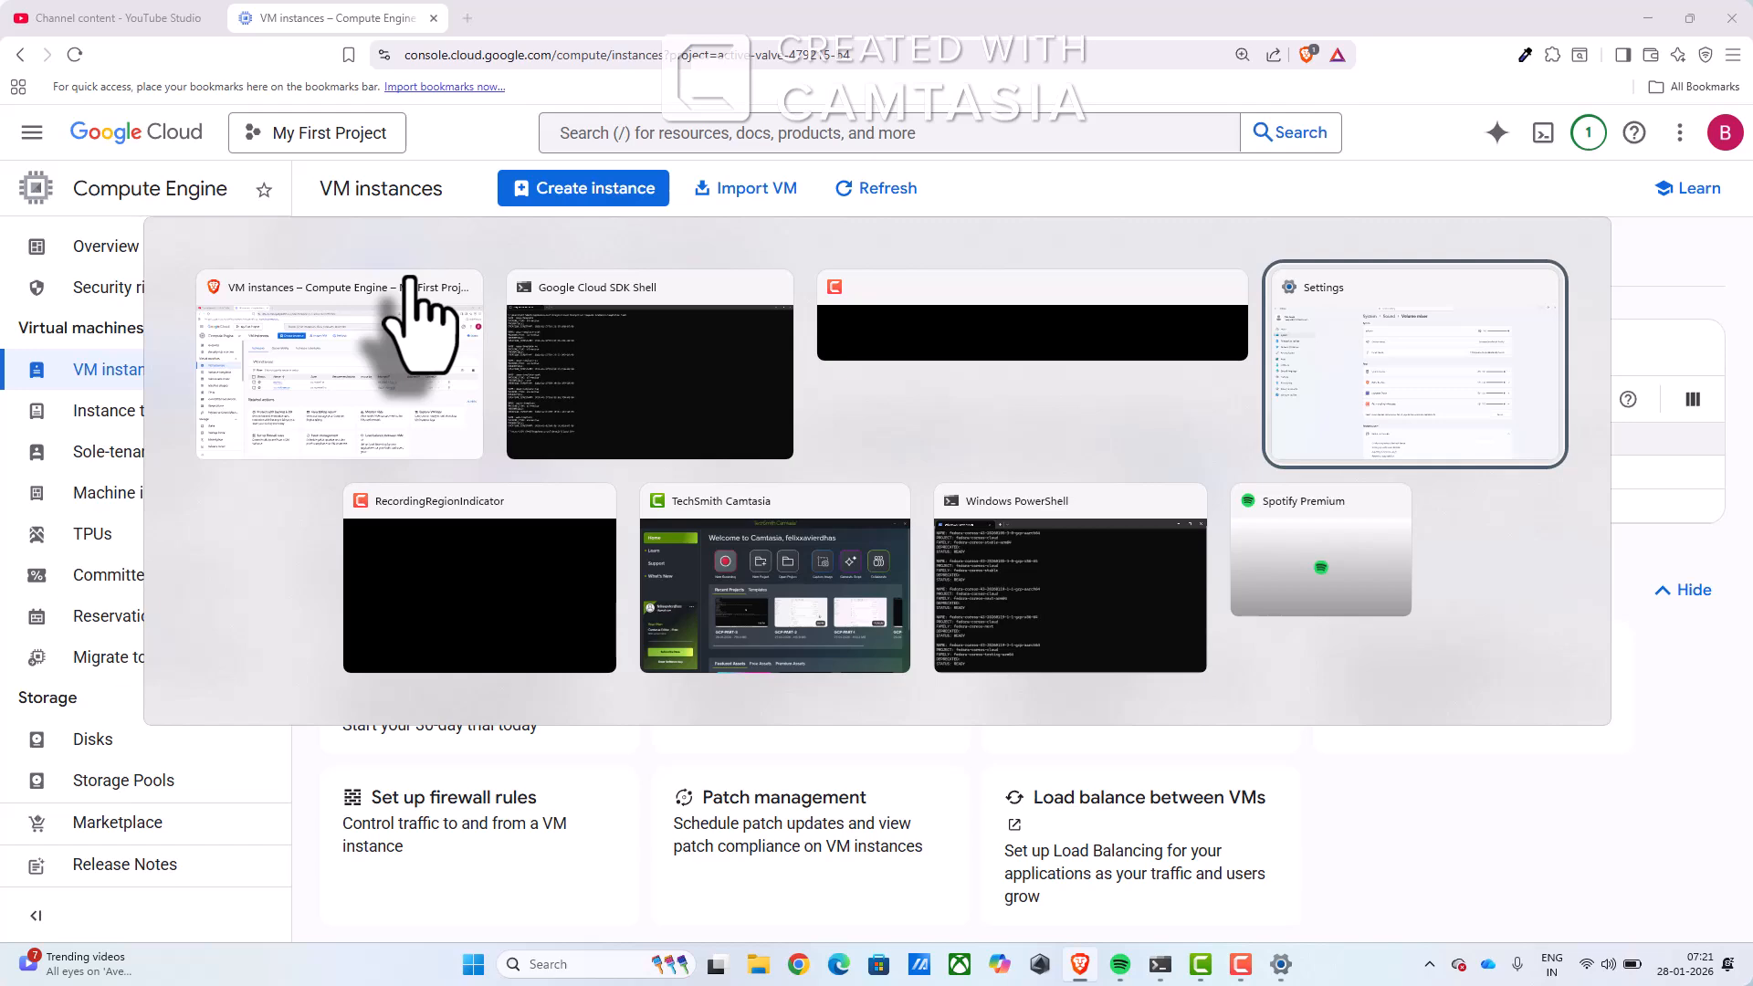
pyautogui.hotkey('alt', 'Tab')
pyautogui.hotkey('alt', 'Tab')
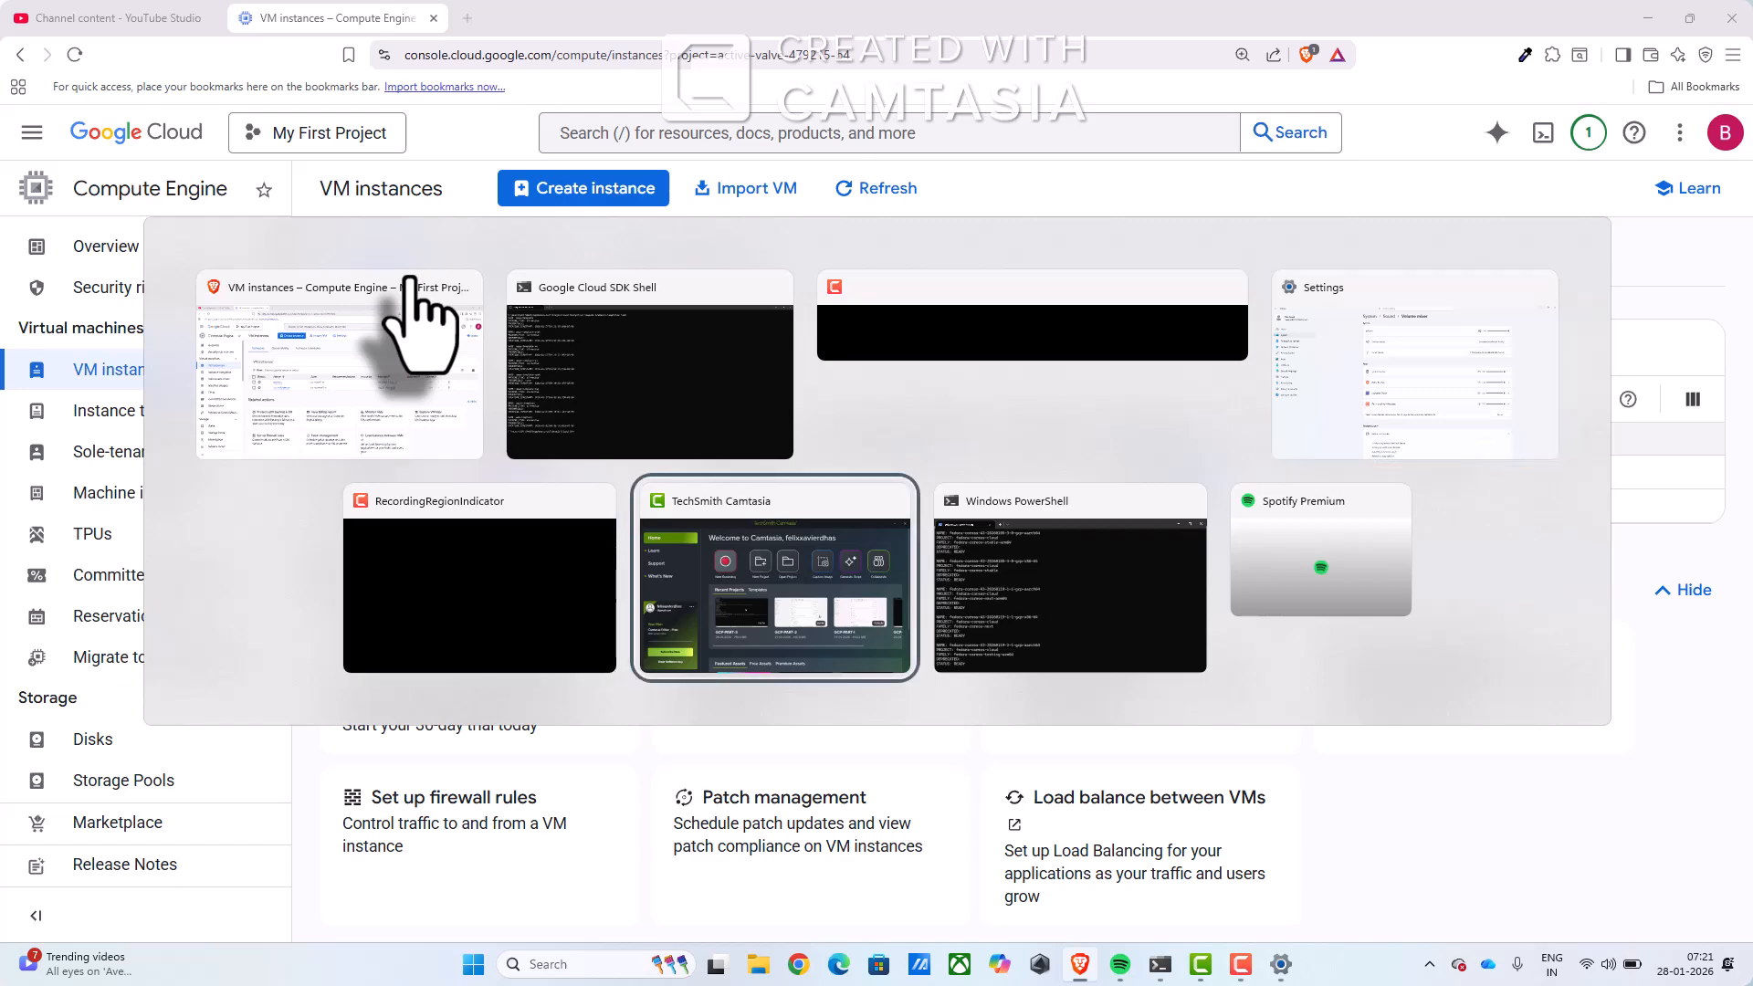
pyautogui.hotkey('alt', 'Tab')
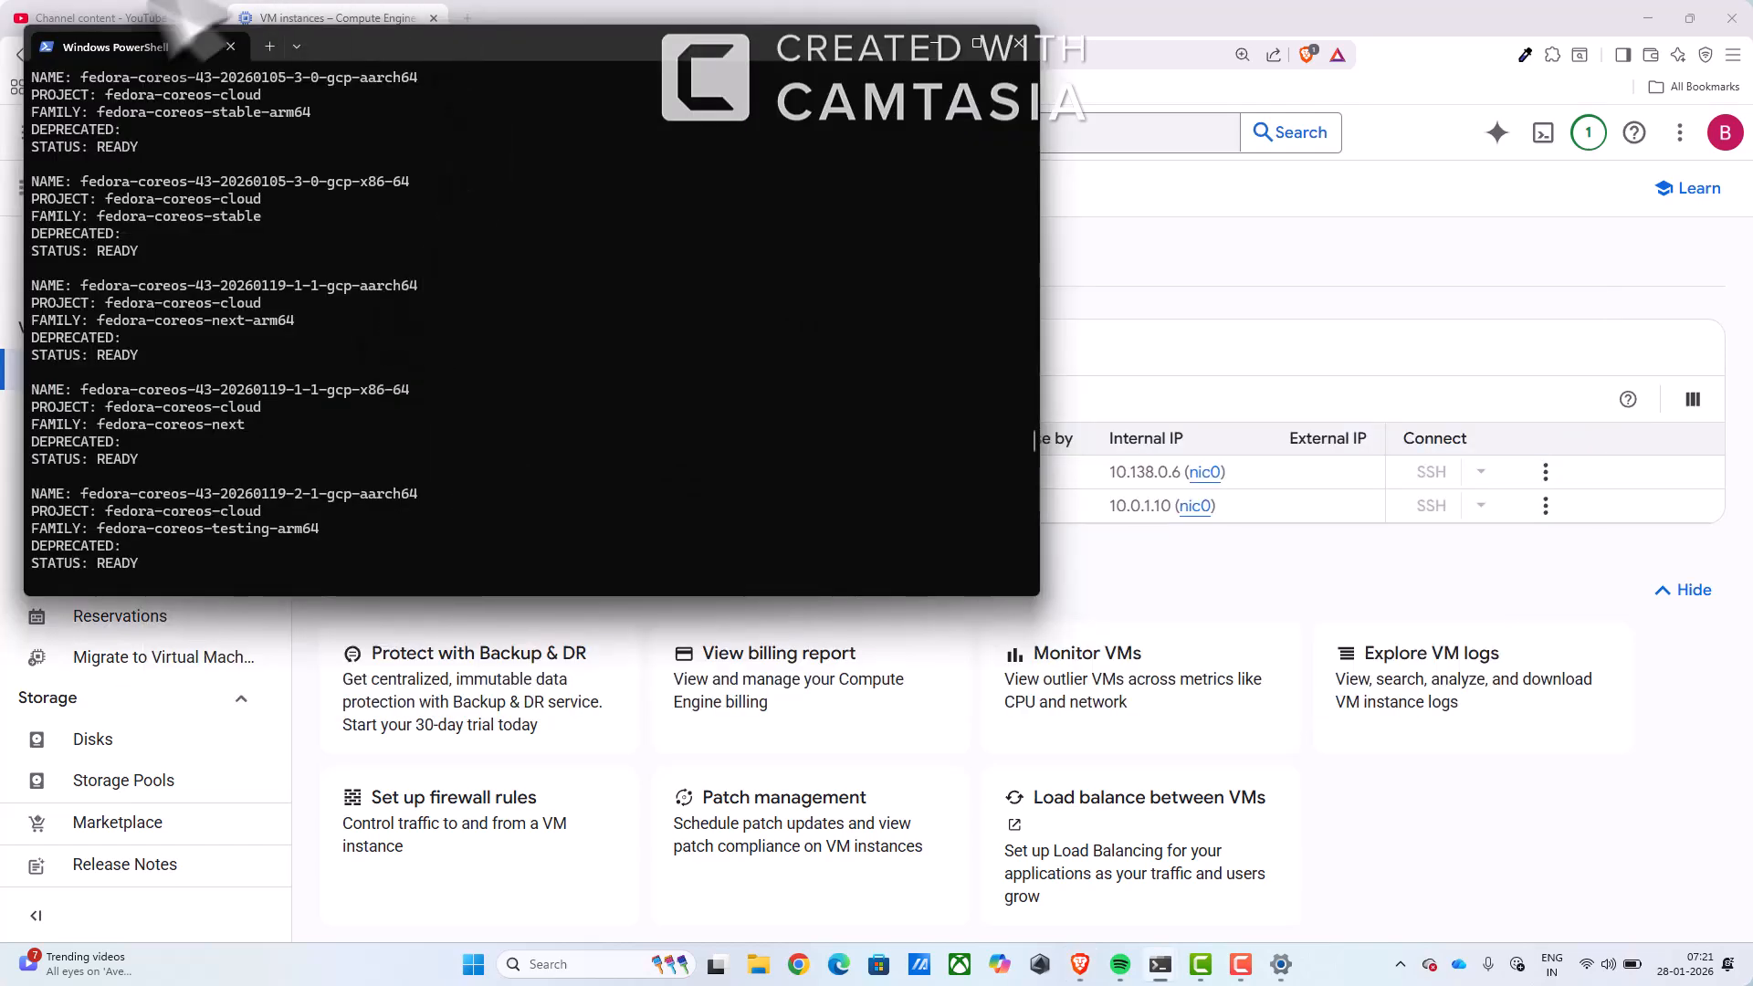
pyautogui.click(1029, 43)
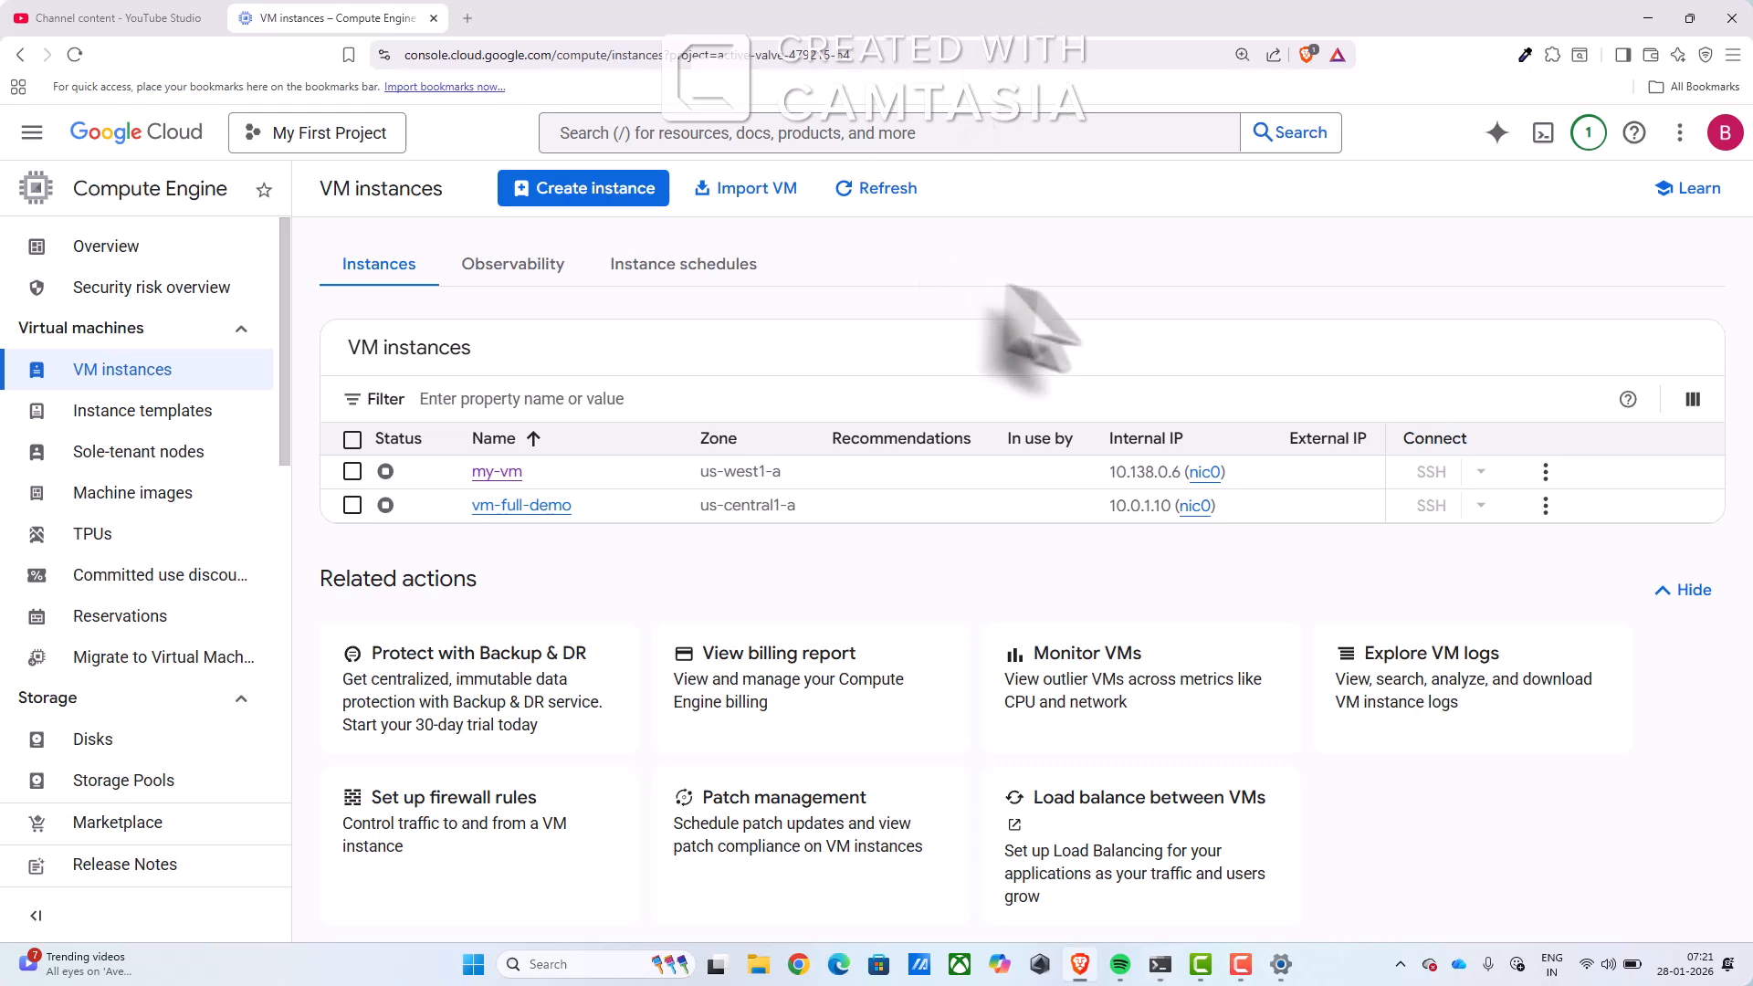
# - Switch to the Google Cloud SDK Shell and begin the command gcloud compute instance-groups managed create web-mig
pyautogui.hotkey('alt', 'Tab')
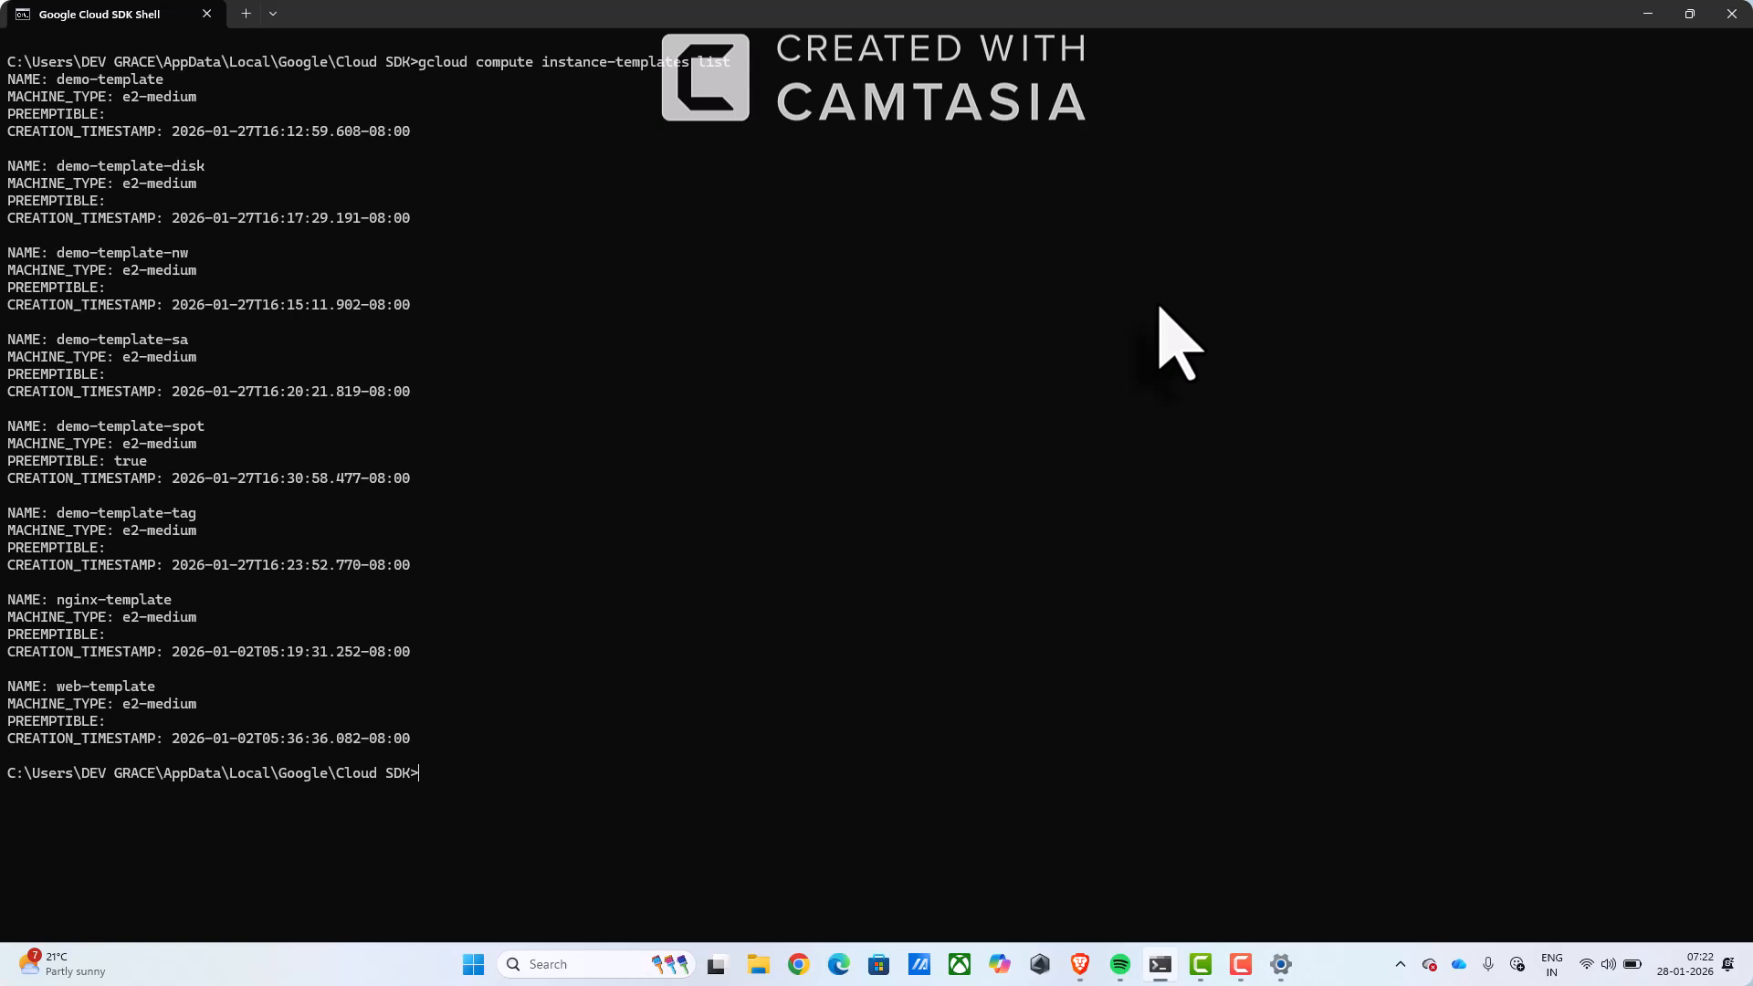
pyautogui.write('gcloud compute in')
pyautogui.write('stance-group')
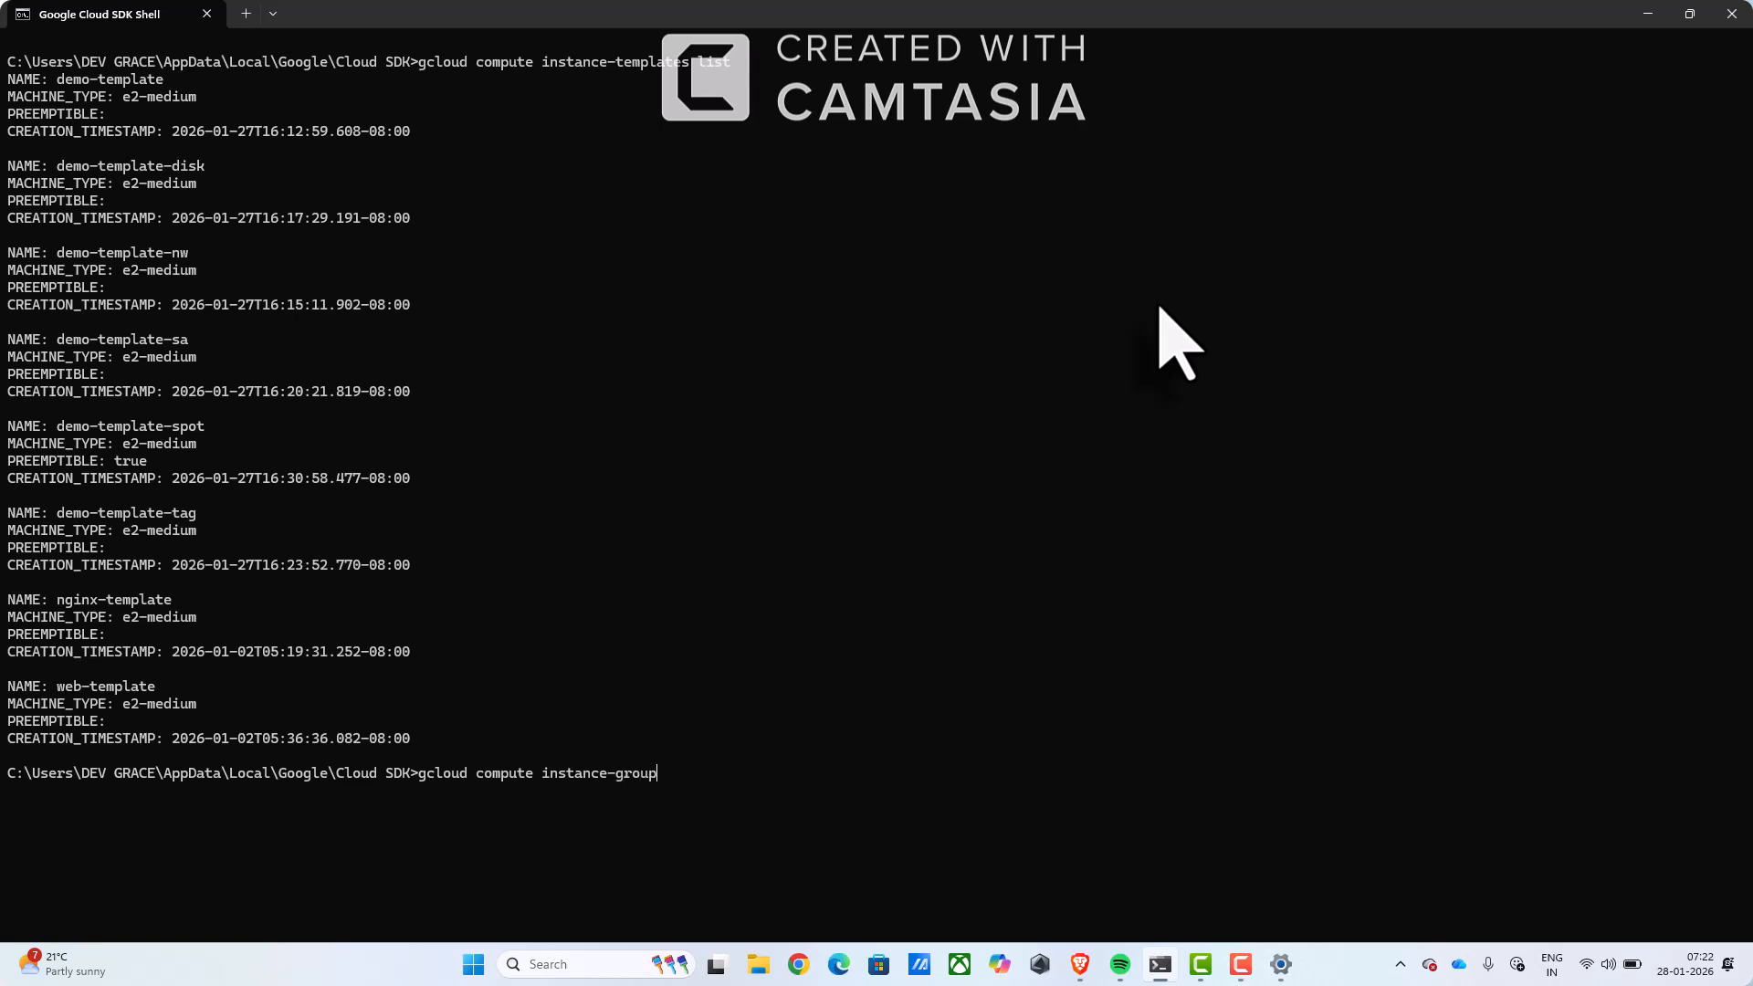
pyautogui.write('s')
pyautogui.write(' mana')
pyautogui.write('ged')
pyautogui.write('create')
pyautogui.write(' 12')
pyautogui.write('b')
pyautogui.press('BackSpace')
pyautogui.press('BackSpace')
pyautogui.press('BackSpace')
pyautogui.write('web-mig')
# - Complete the create command with --base-instance-name=web --size=2 --template=demo-template-nw --zone=us-central1-a and run it
pyautogui.write('--base')
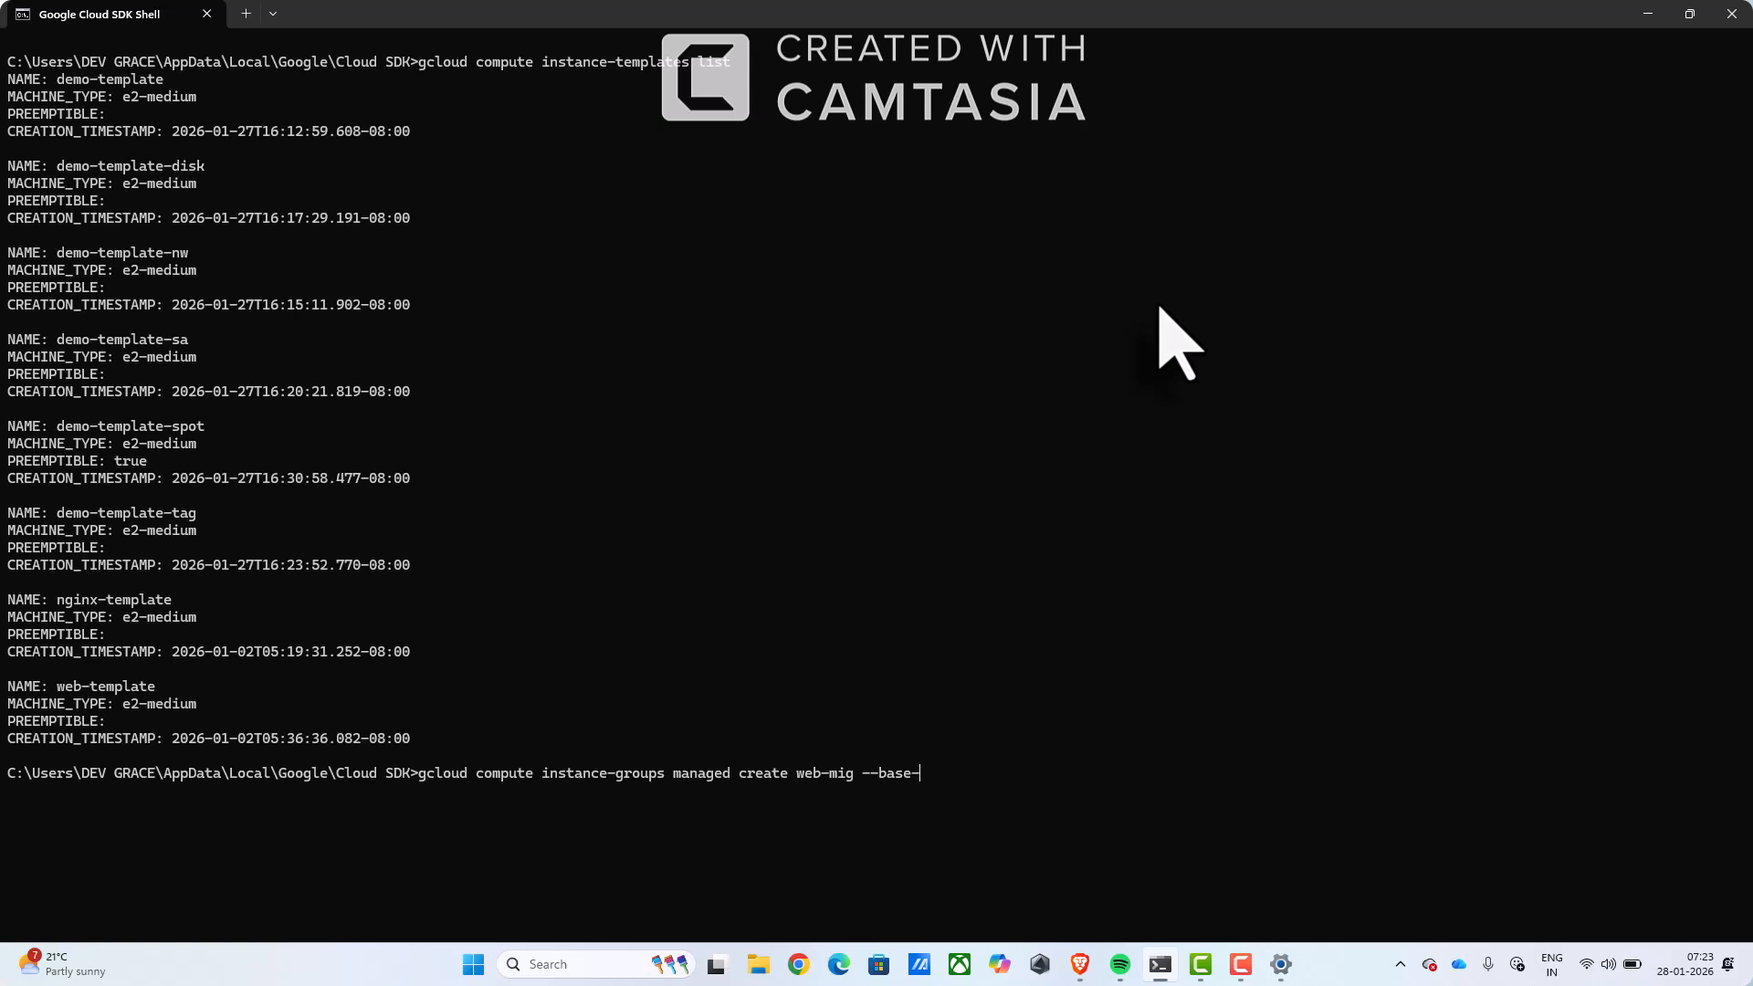
pyautogui.write('-insta')
pyautogui.write('nce')
pyautogui.write('-nmae')
pyautogui.write('=')
pyautogui.press('BackSpace')
pyautogui.press('BackSpace')
pyautogui.press('BackSpace')
pyautogui.press('BackSpace')
pyautogui.write('ame=web --size=2 ==')
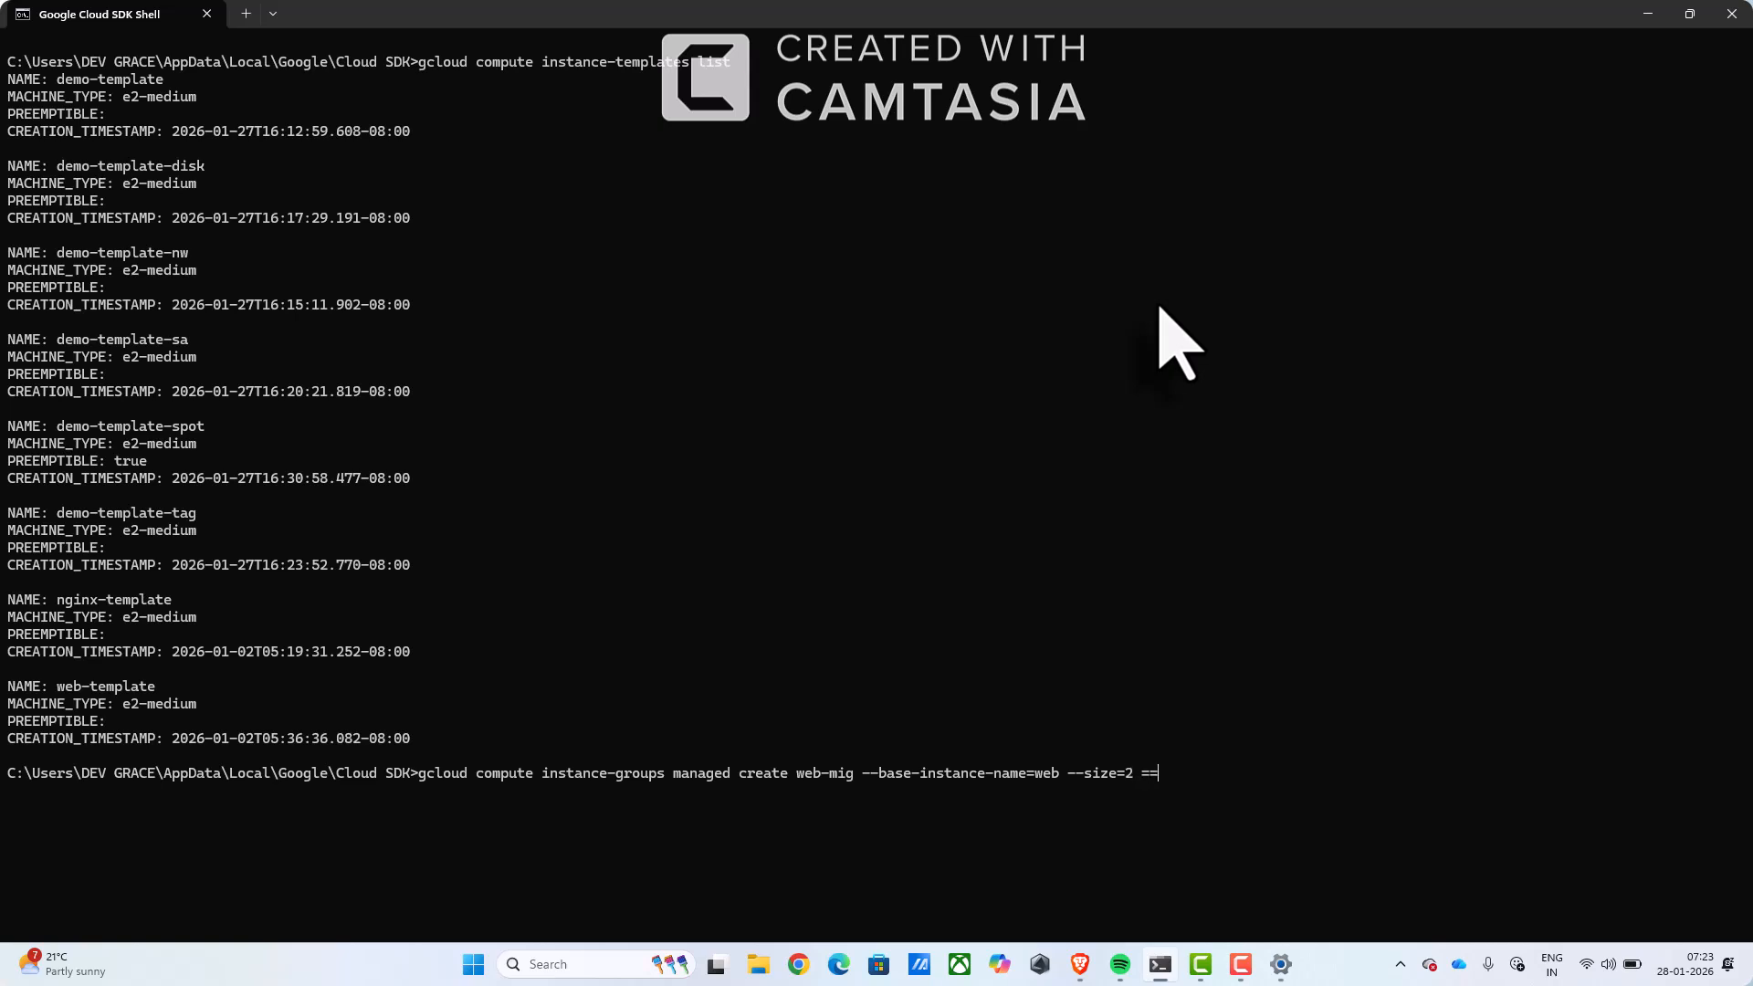
pyautogui.press('BackSpace')
pyautogui.press('BackSpace')
pyautogui.write('--template=demo-template')
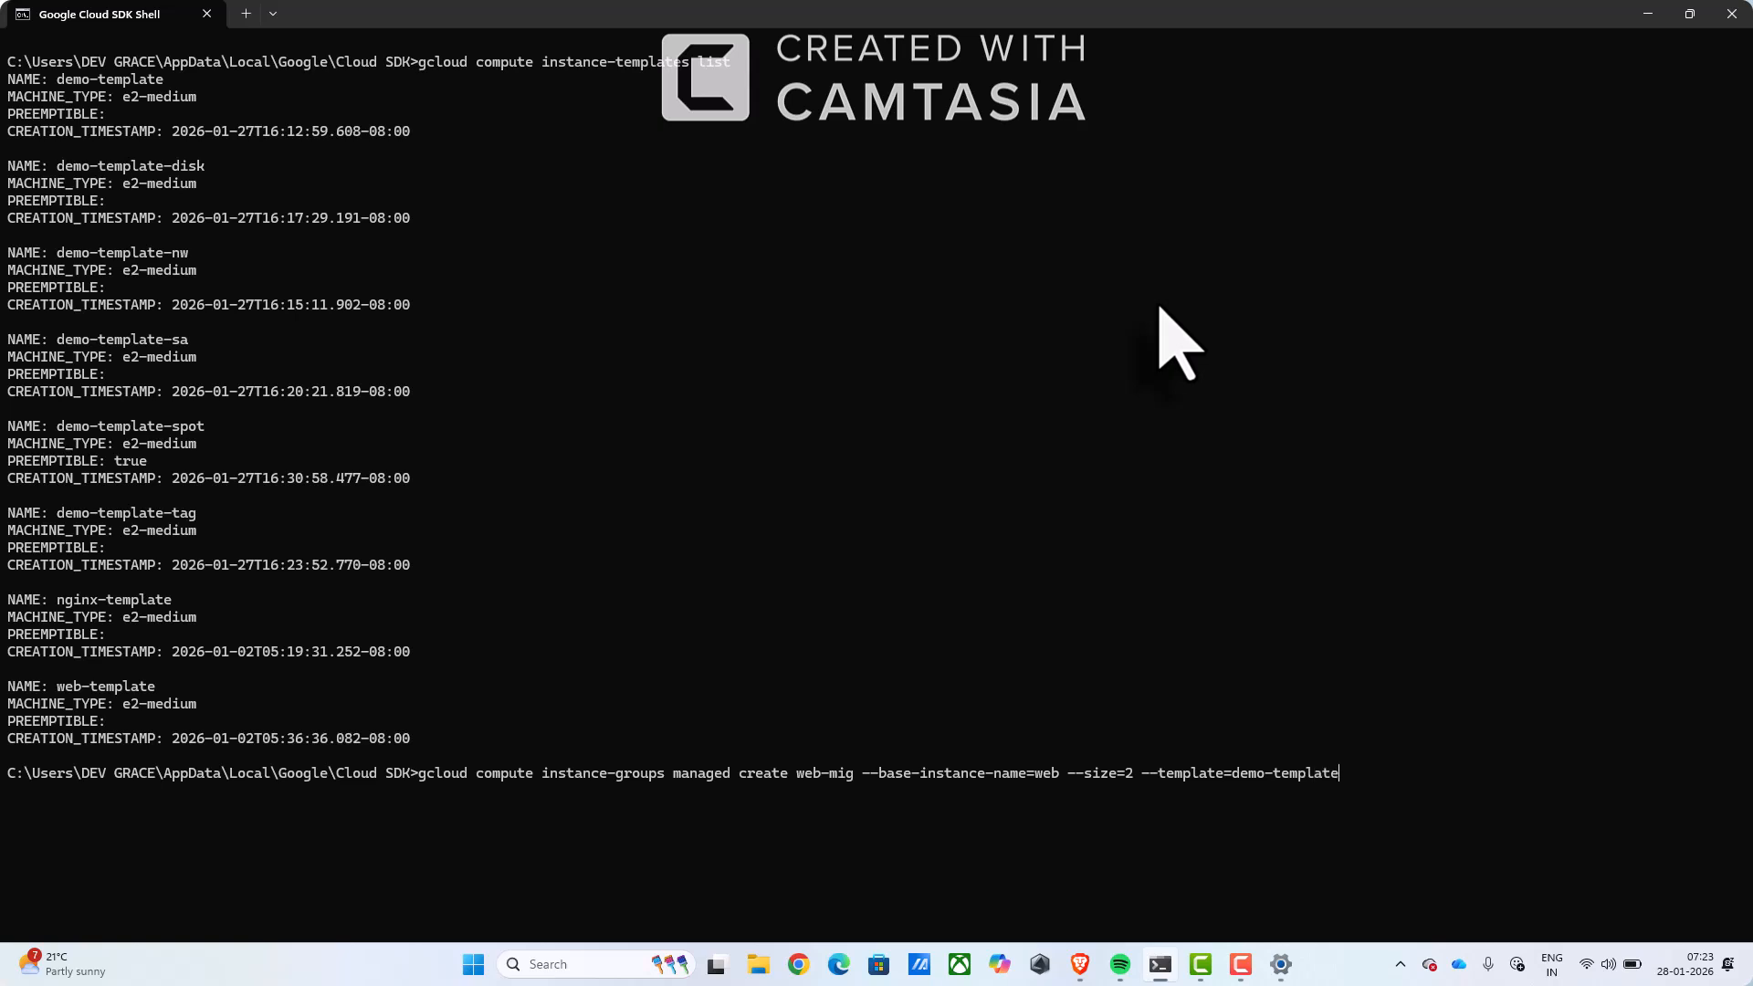
pyautogui.write('-nw --zone=us-central1-a')
pyautogui.press('Return')
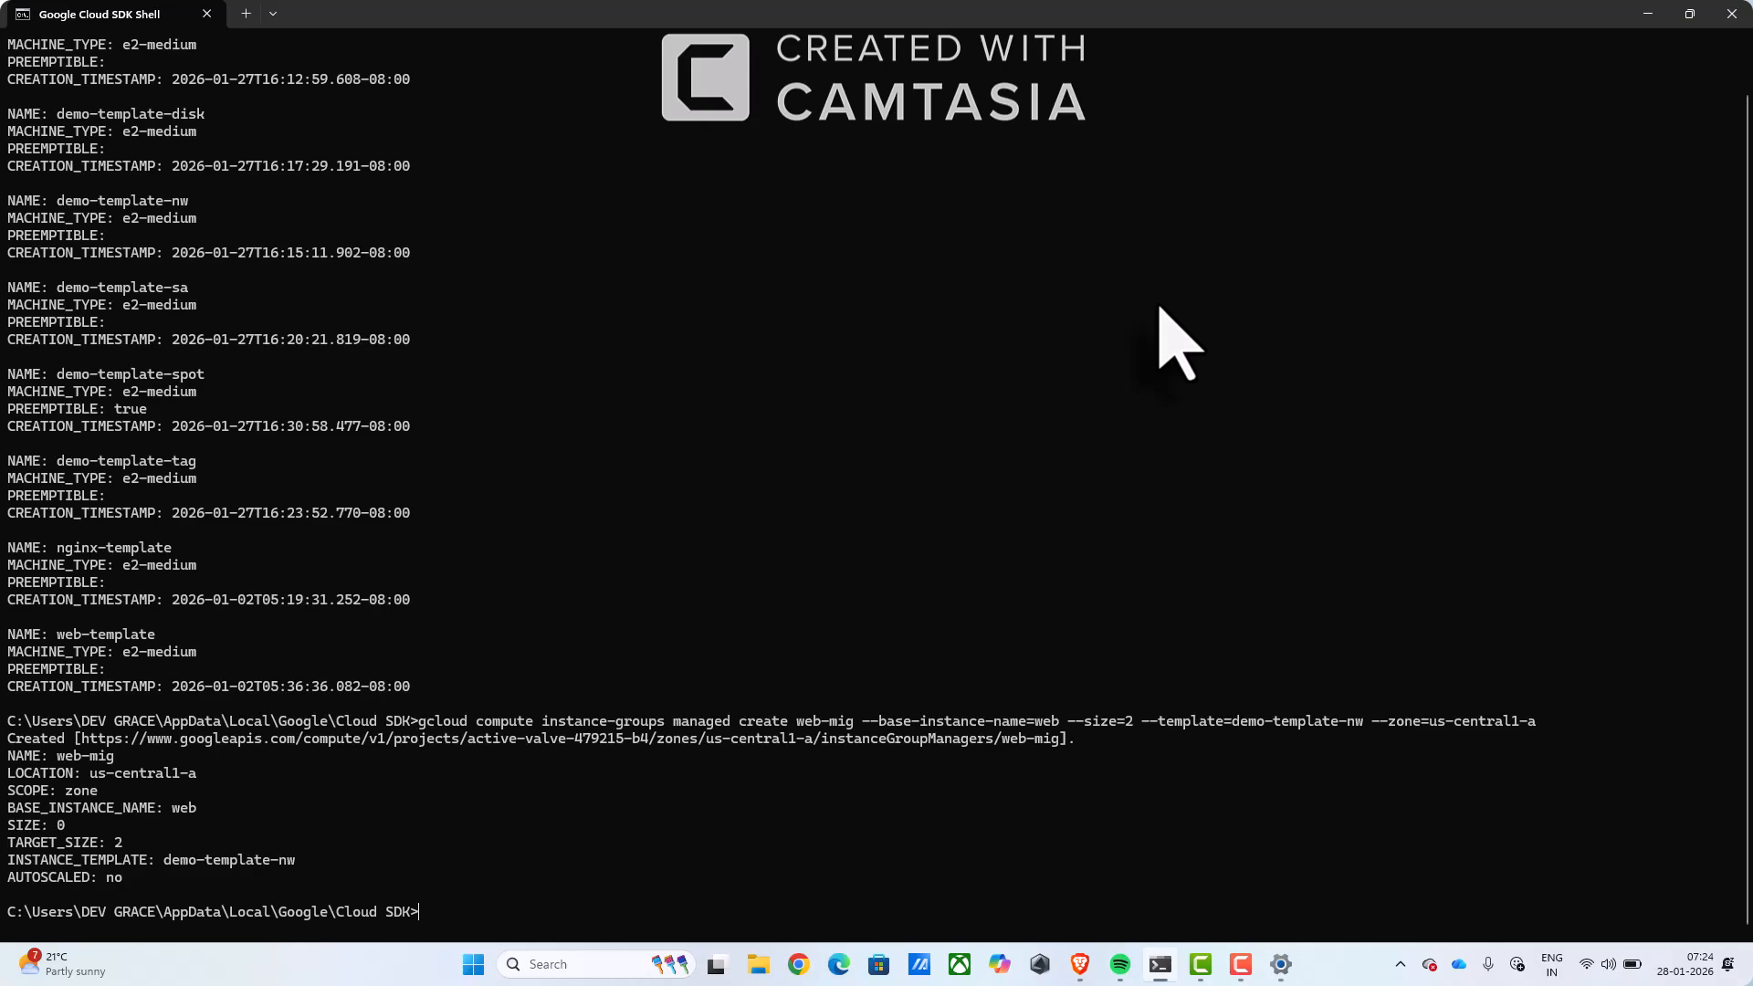
# - Switch to the browser, open the Compute Engine instance groups and examine the overview and VM instances of web-mig
pyautogui.hotkey('alt', 'Tab')
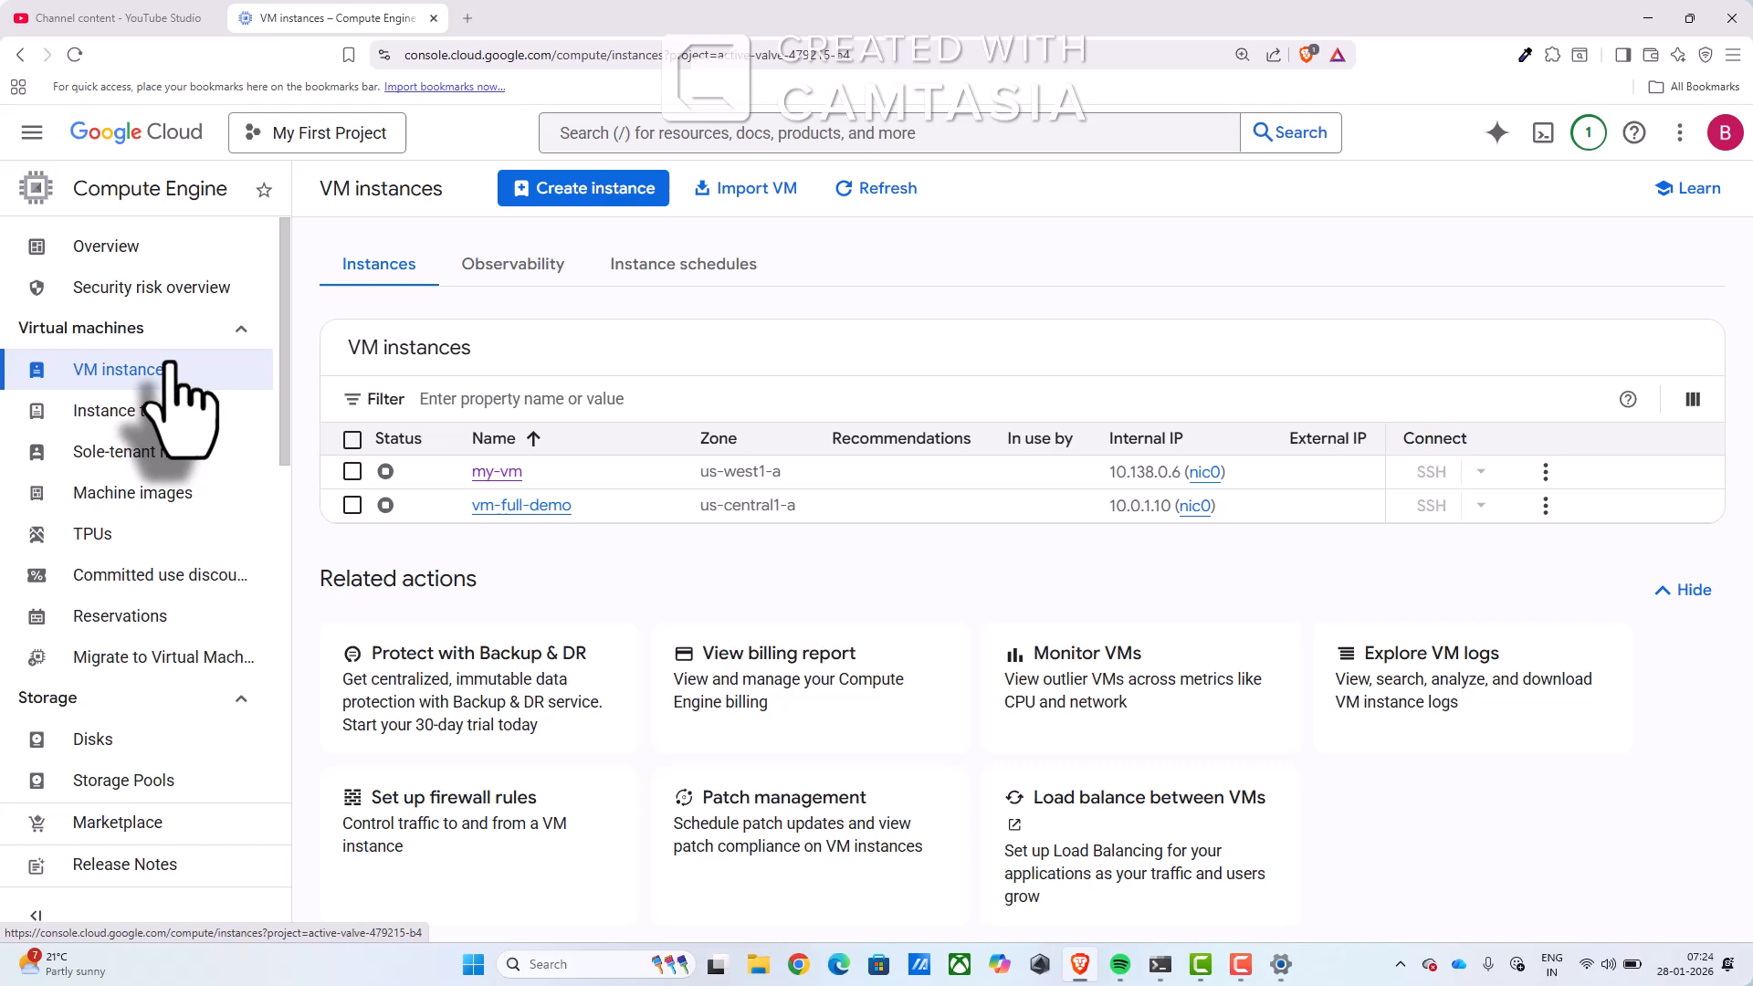
pyautogui.click(32, 133)
pyautogui.moveTo(100, 762)
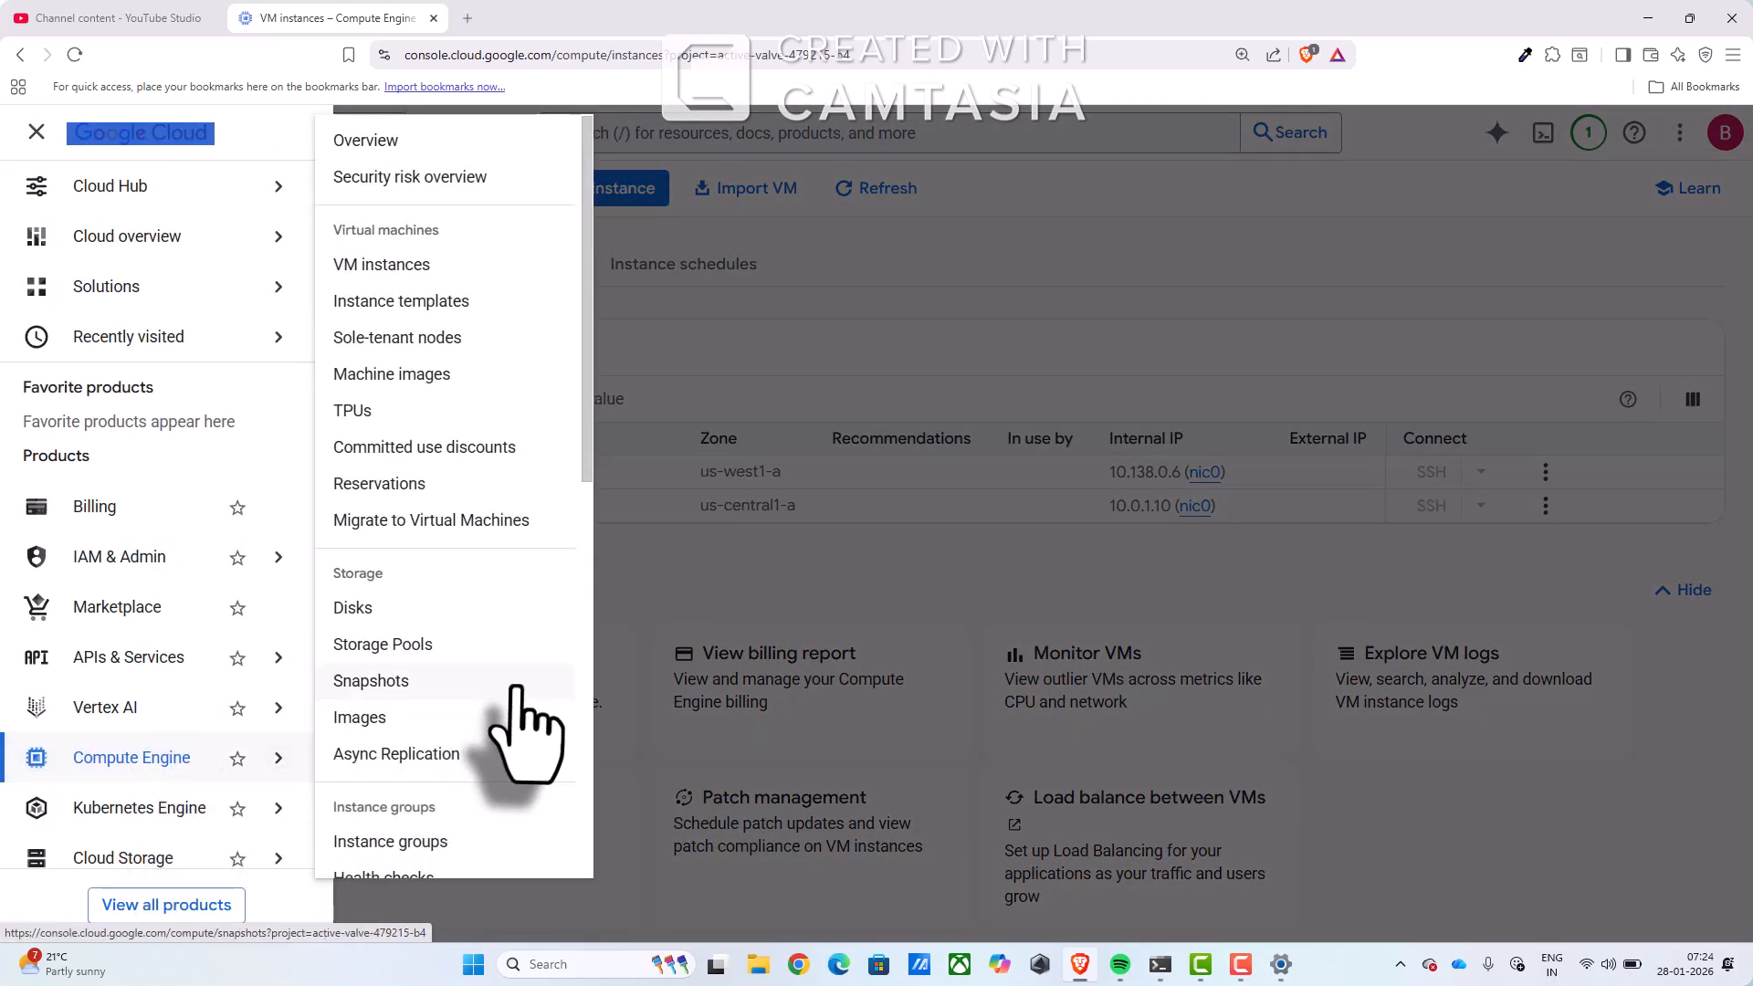
pyautogui.scroll(-2, 516, 721)
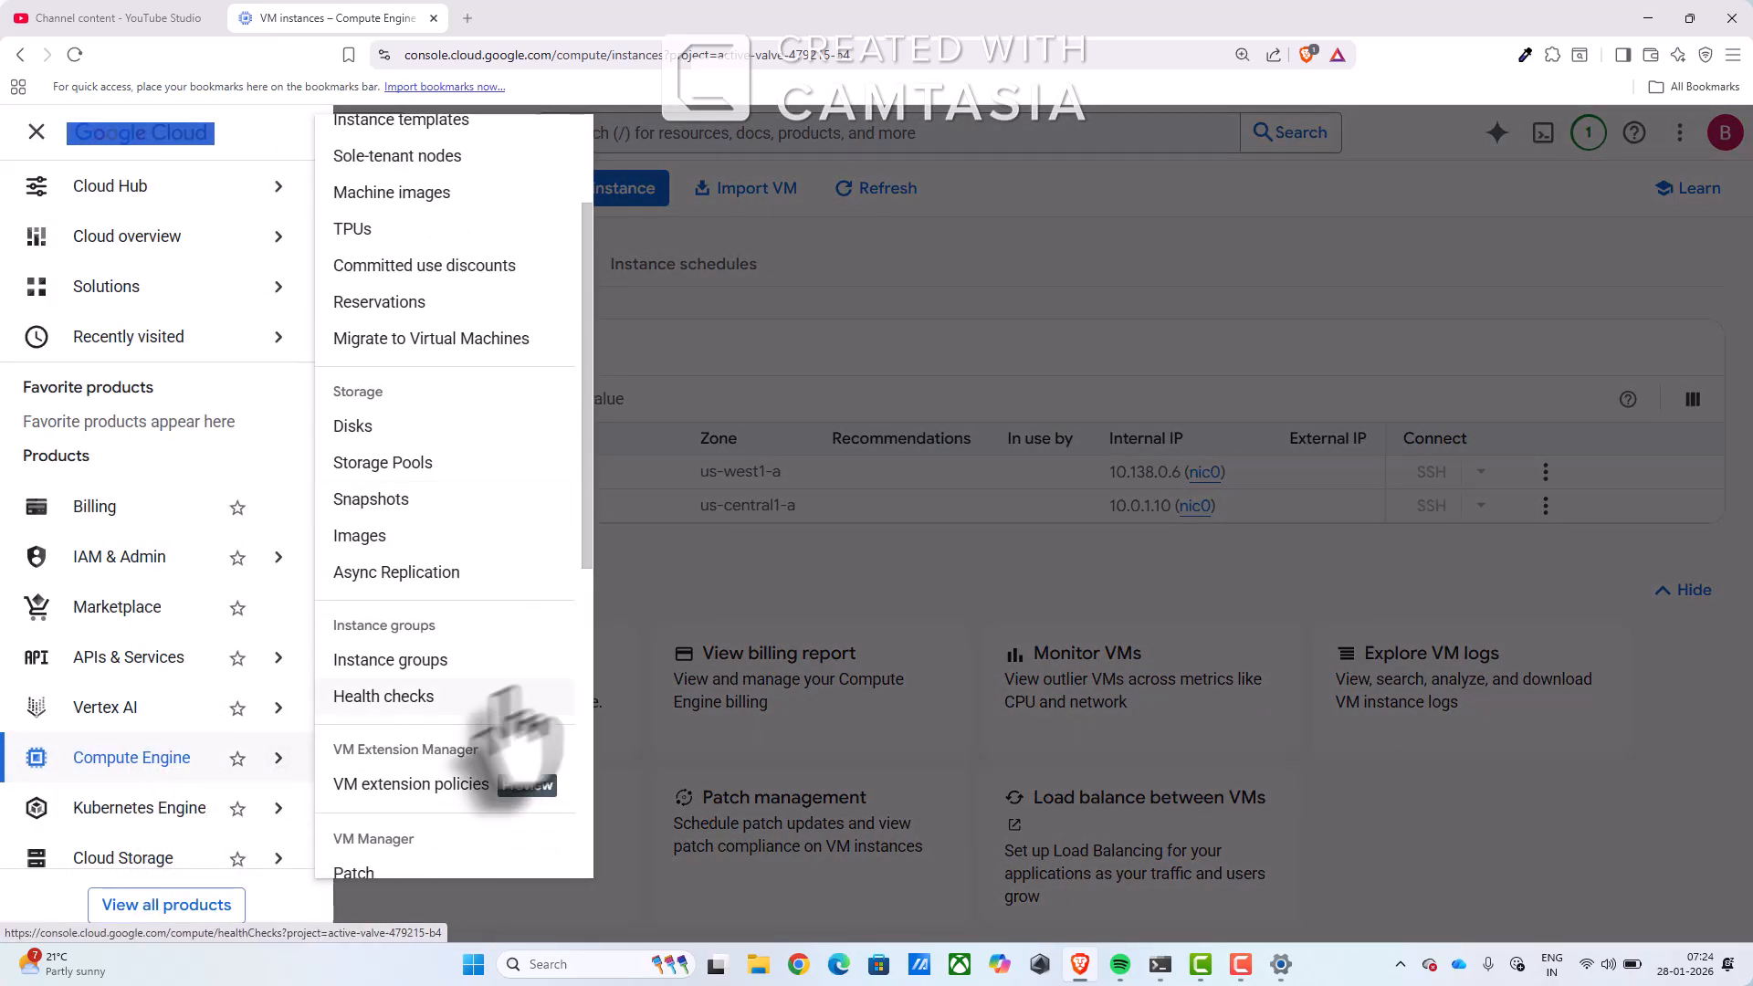
pyautogui.click(401, 659)
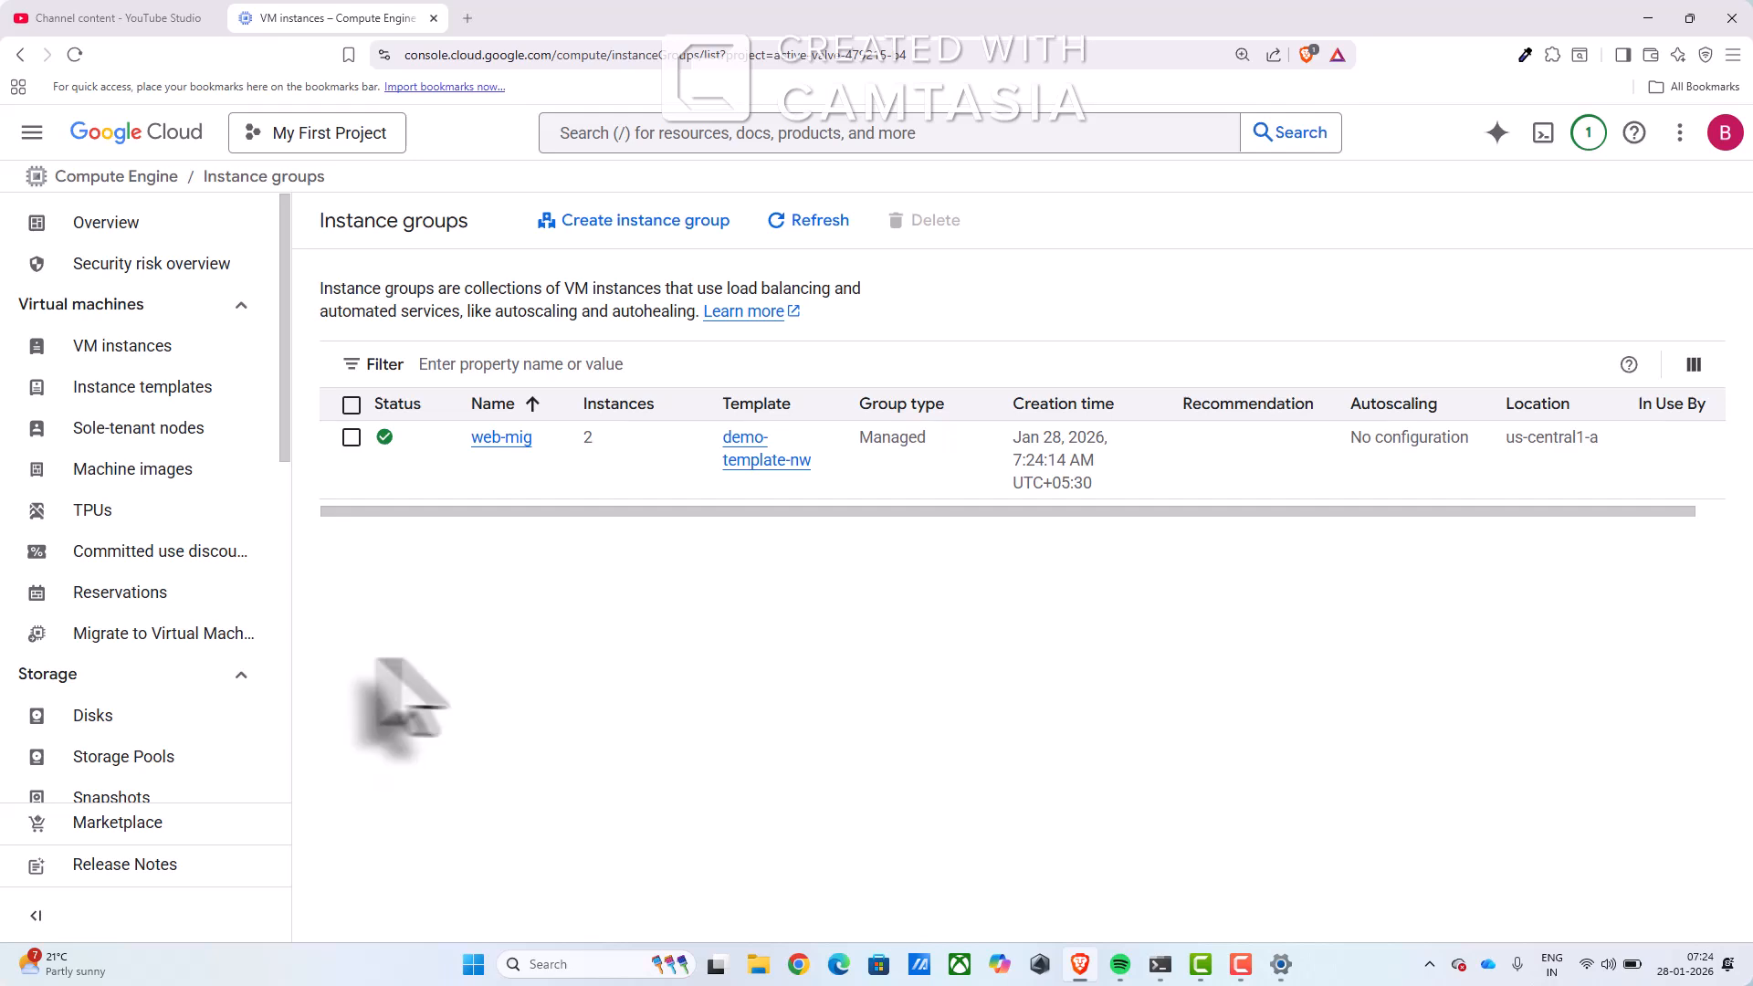
pyautogui.click(520, 442)
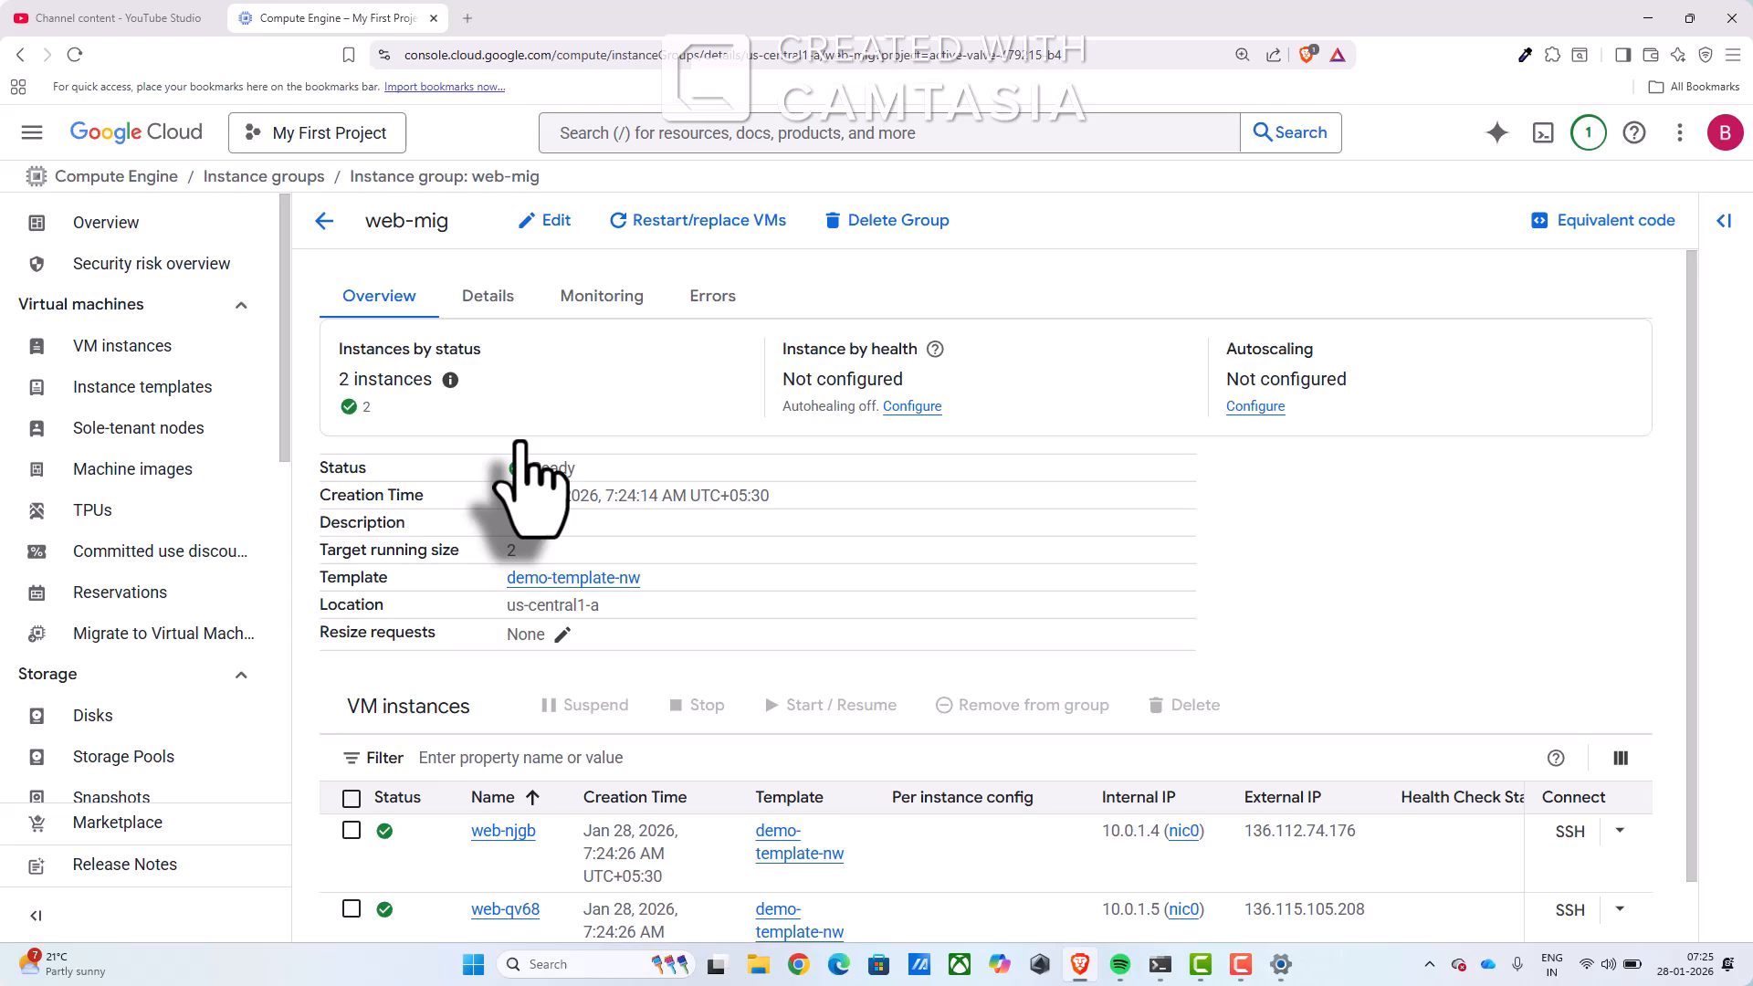
pyautogui.scroll(-2, 547, 452)
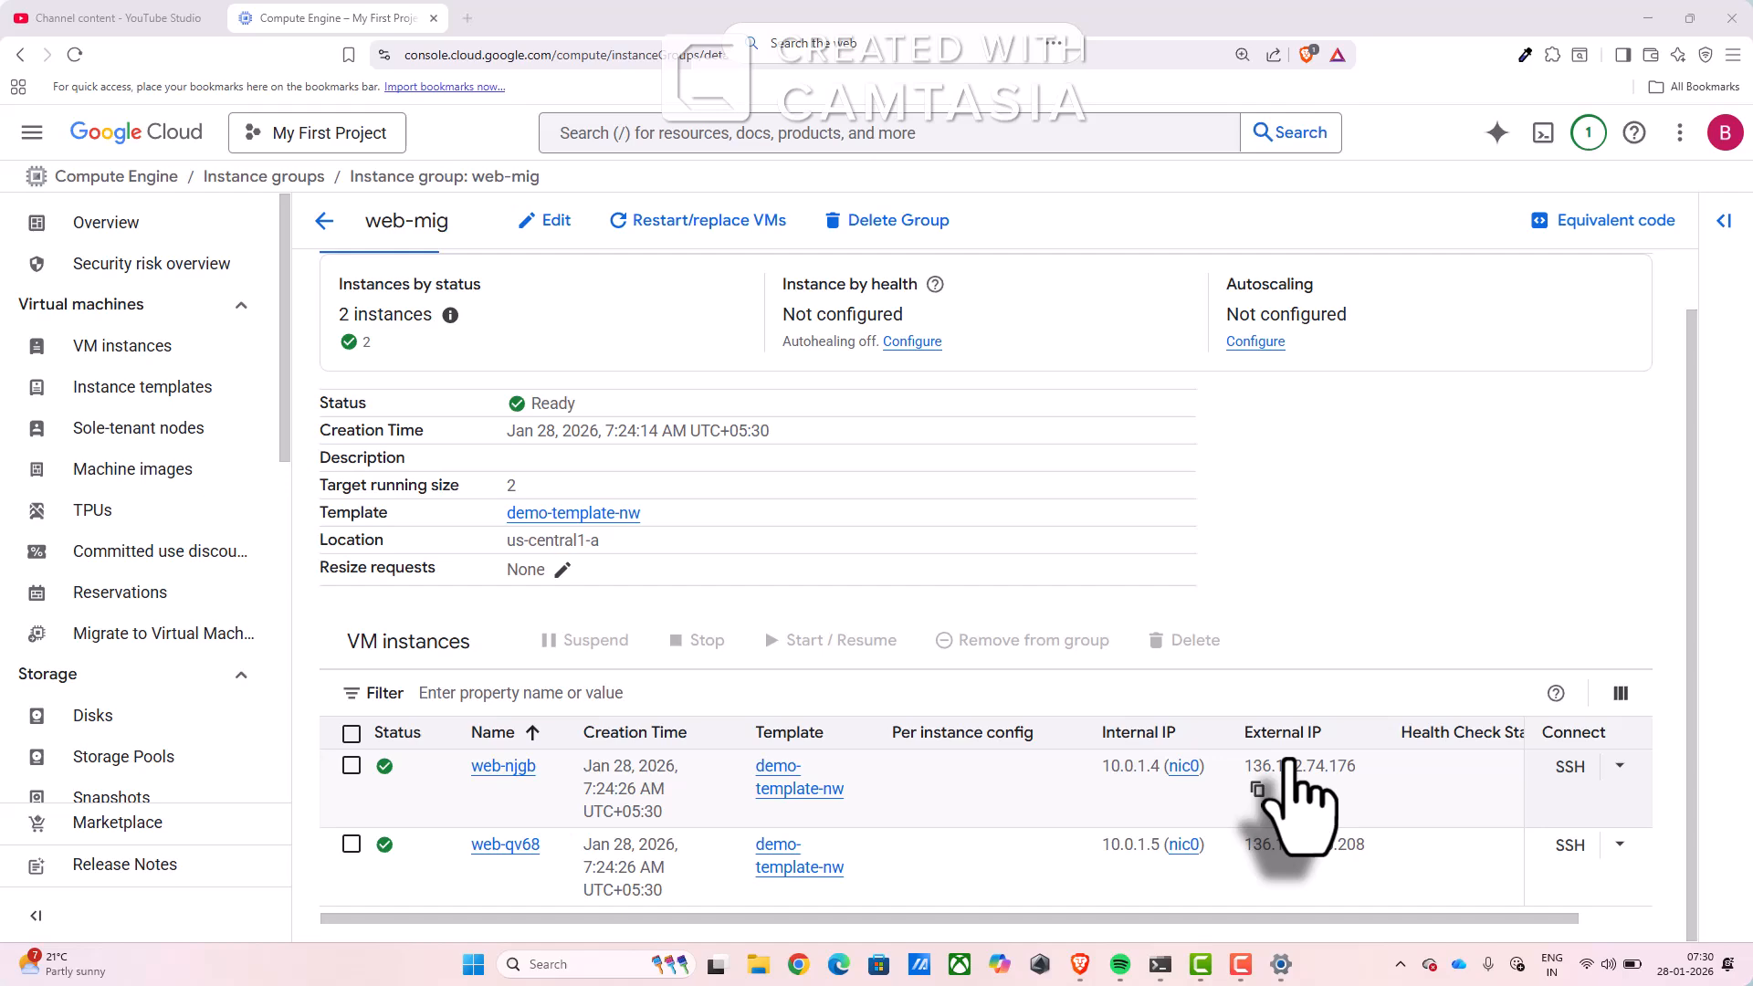
# - Switch back to the Google Cloud SDK Shell and clear its screen
pyautogui.hotkey('alt', 'Tab')
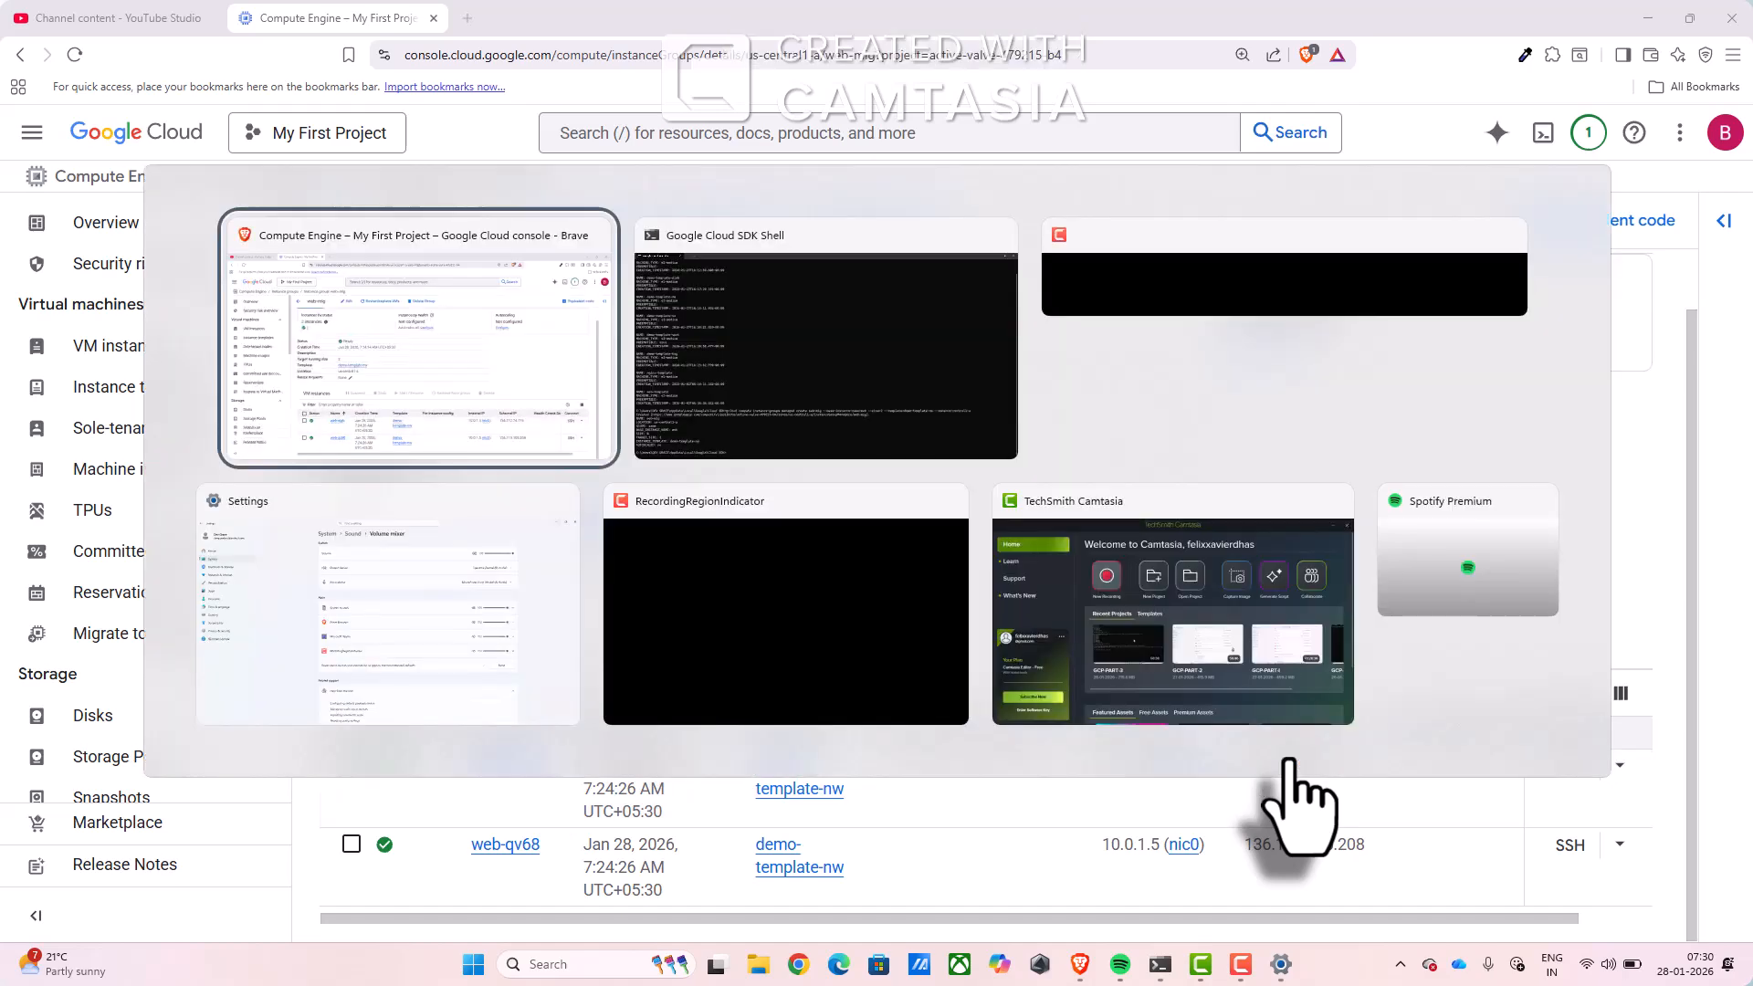
pyautogui.hotkey('alt', 'Tab')
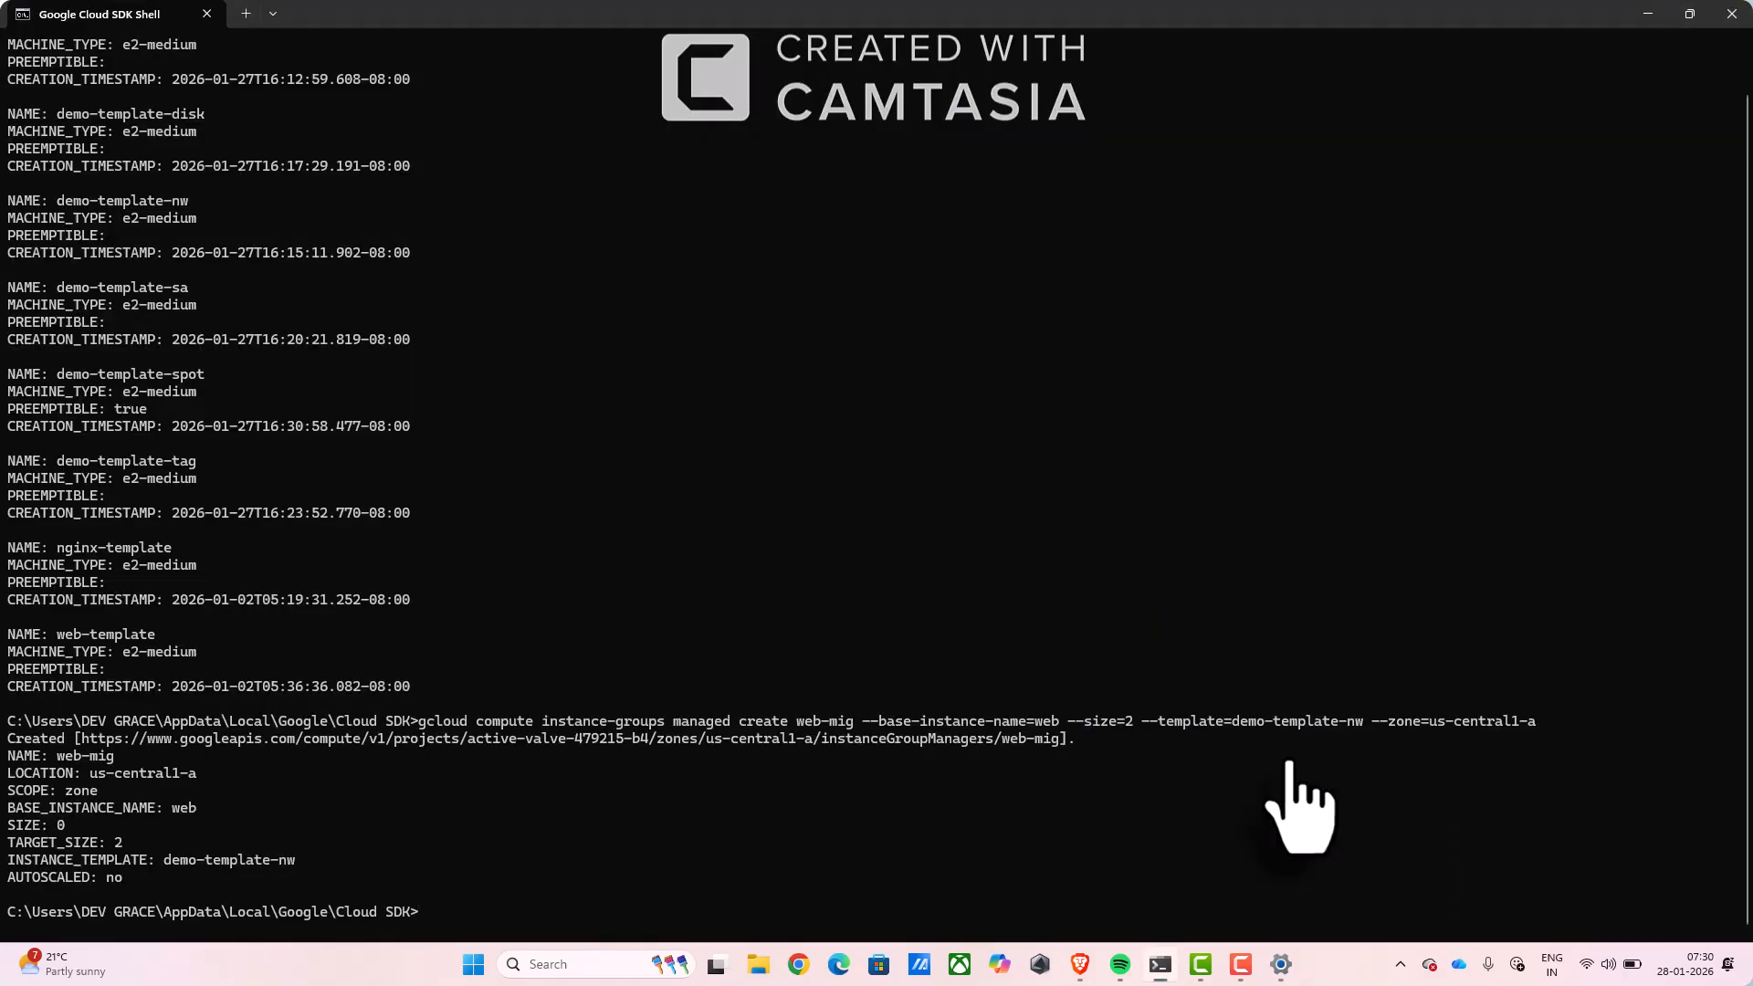
pyautogui.write('cls')
pyautogui.press('Return')
# - Recall the web-mig create command and rewrite it as gcloud compute instance-groups managed delete web-mig --zone=us-central1-a
pyautogui.write('gcloud compute instance-groups managed create web-mig --base-instance-name=web --size=2 --template=demo-template-nw --zone=us-central1-a')
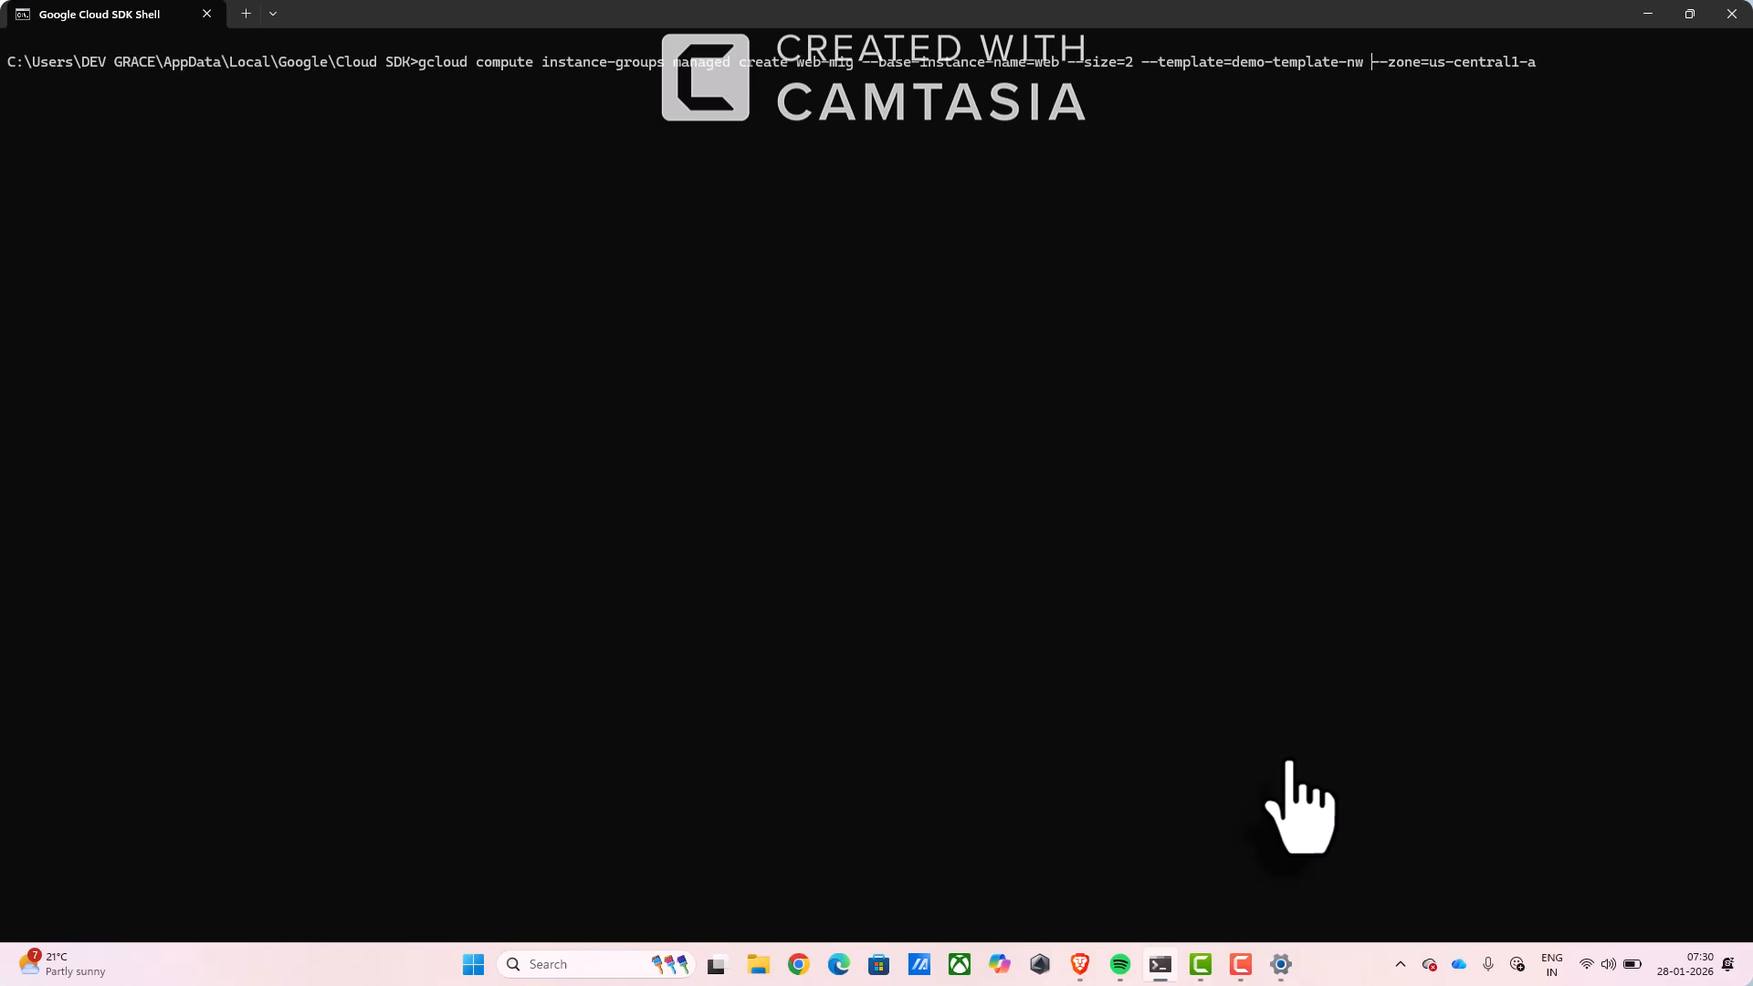
pyautogui.press('BackSpace')
pyautogui.press('BackSpace')
pyautogui.press('BackSpace')
pyautogui.press('BackSpace')
pyautogui.press('BackSpace')
pyautogui.press('BackSpace')
pyautogui.press('BackSpace')
pyautogui.press('BackSpace')
pyautogui.press('BackSpace')
pyautogui.press('BackSpace')
pyautogui.press('BackSpace')
pyautogui.press('BackSpace')
pyautogui.press('BackSpace')
pyautogui.press('BackSpace')
pyautogui.press('BackSpace')
pyautogui.press('BackSpace')
pyautogui.press('BackSpace')
pyautogui.press('BackSpace')
pyautogui.press('BackSpace')
pyautogui.press('BackSpace')
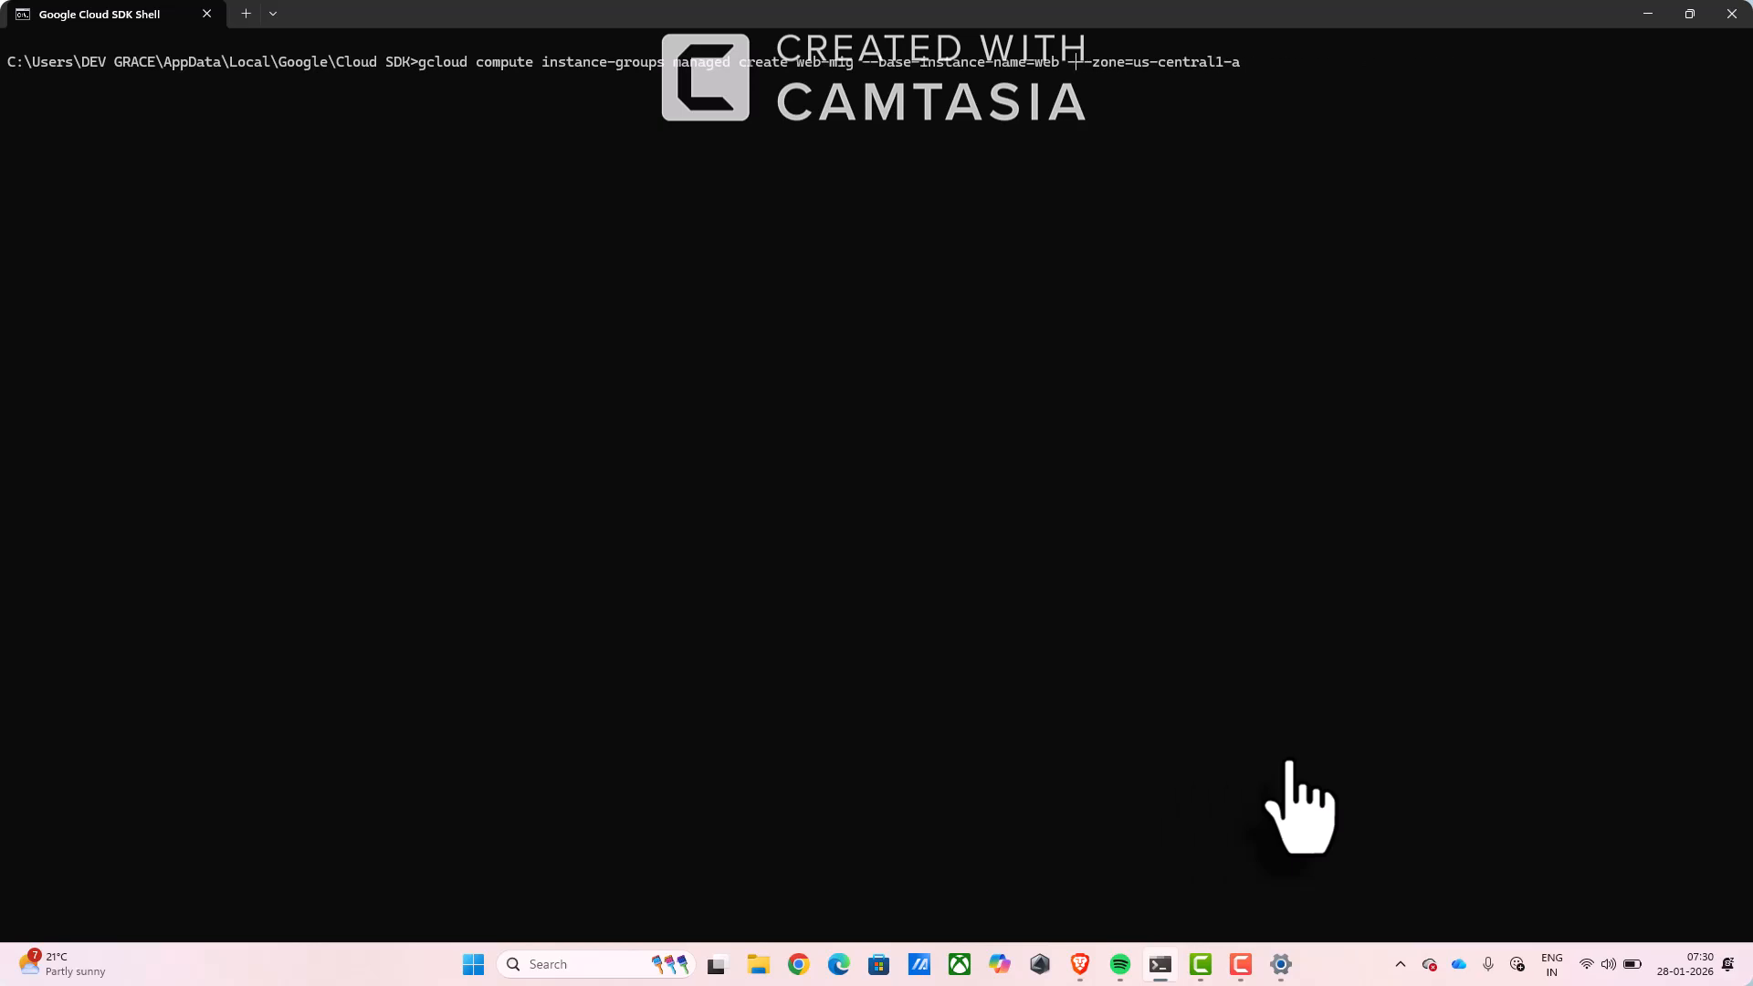
pyautogui.press('BackSpace')
pyautogui.press('BackSpace')
pyautogui.press('BackSpace')
pyautogui.press('BackSpace')
pyautogui.press('BackSpace')
pyautogui.press('BackSpace')
pyautogui.press('BackSpace')
pyautogui.press('BackSpace')
pyautogui.press('BackSpace')
pyautogui.press('BackSpace')
pyautogui.press('BackSpace')
pyautogui.press('BackSpace')
pyautogui.press('BackSpace')
pyautogui.press('BackSpace')
pyautogui.press('BackSpace')
pyautogui.press('BackSpace')
pyautogui.press('BackSpace')
pyautogui.press('BackSpace')
pyautogui.press('BackSpace')
pyautogui.press('BackSpace')
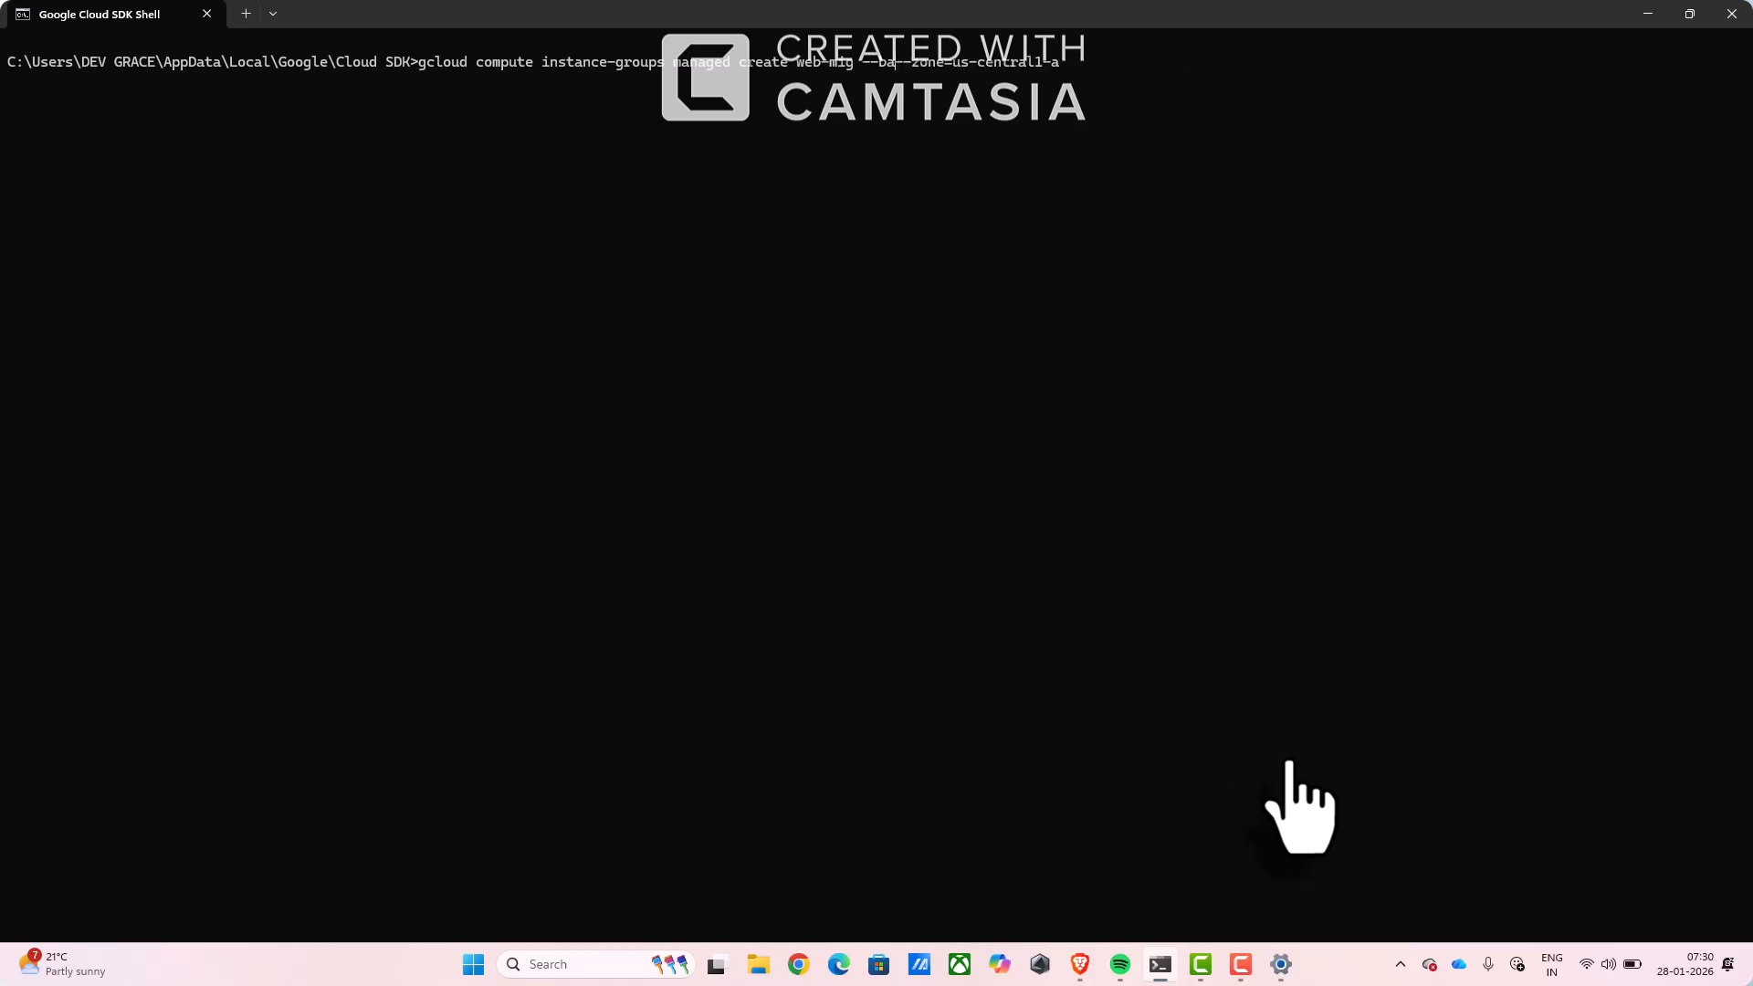
pyautogui.press('BackSpace')
pyautogui.press('BackSpace')
pyautogui.press('BackSpace')
pyautogui.press('BackSpace')
pyautogui.press('BackSpace')
pyautogui.press('BackSpace')
pyautogui.press('BackSpace')
pyautogui.press('BackSpace')
pyautogui.press('BackSpace')
pyautogui.press('BackSpace')
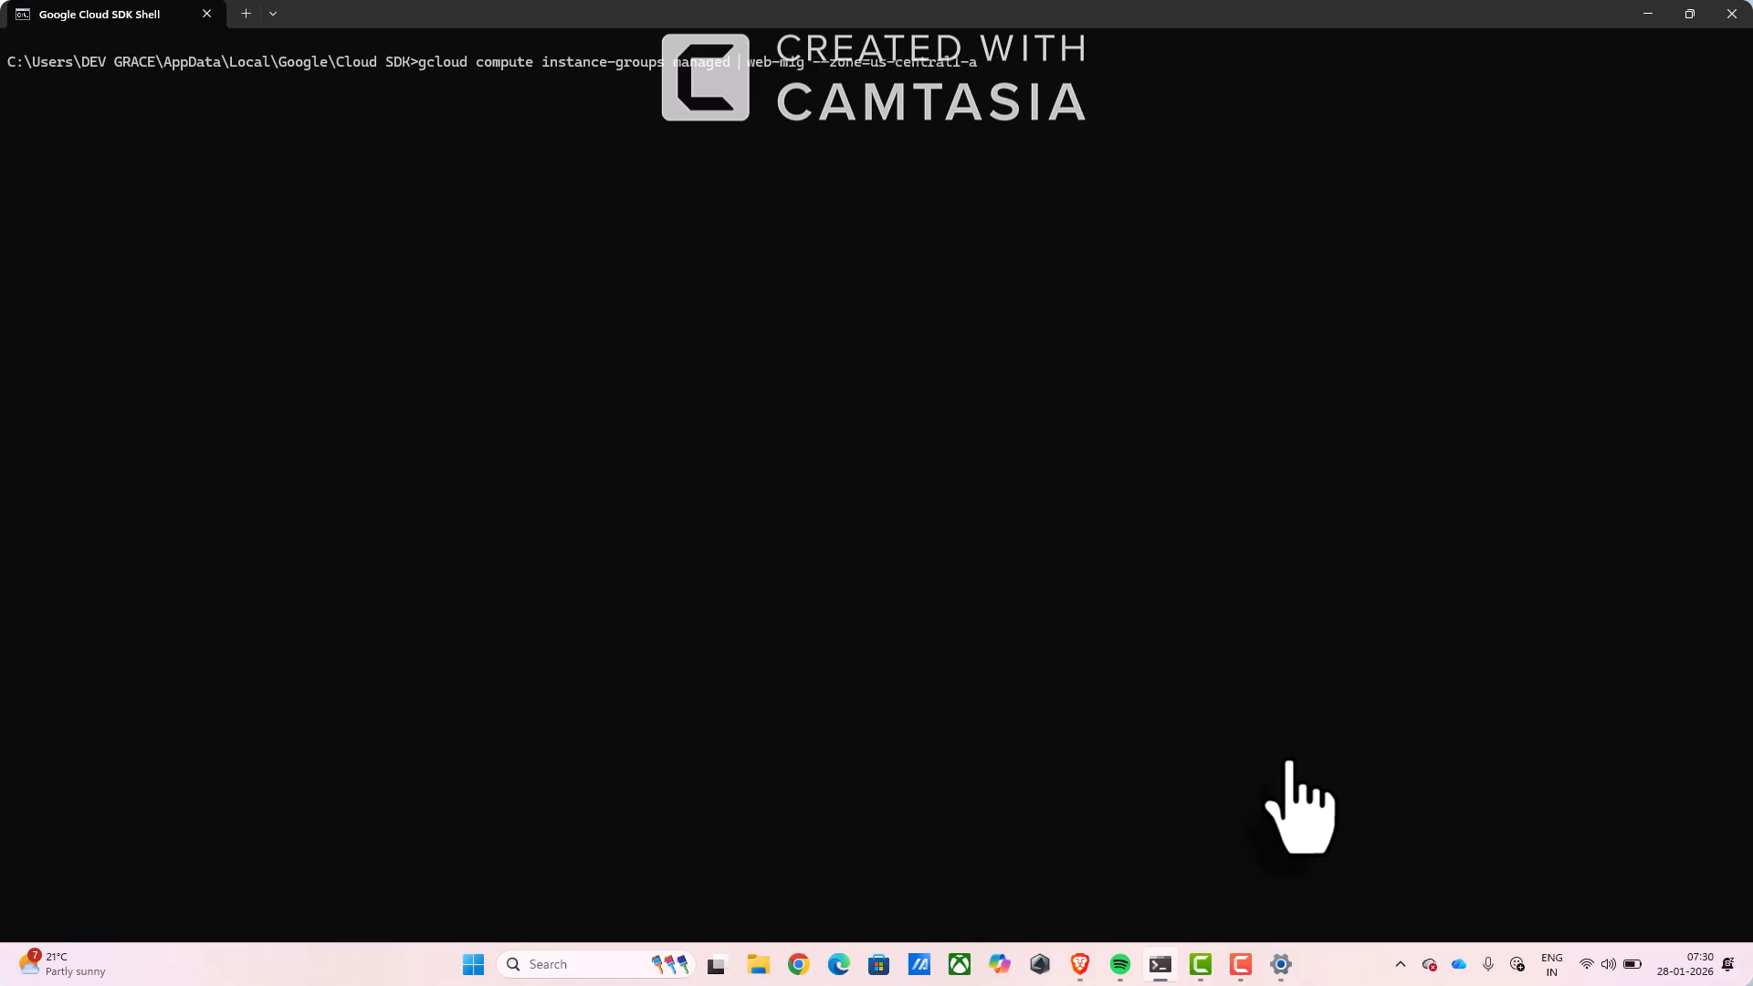
pyautogui.write('delete')
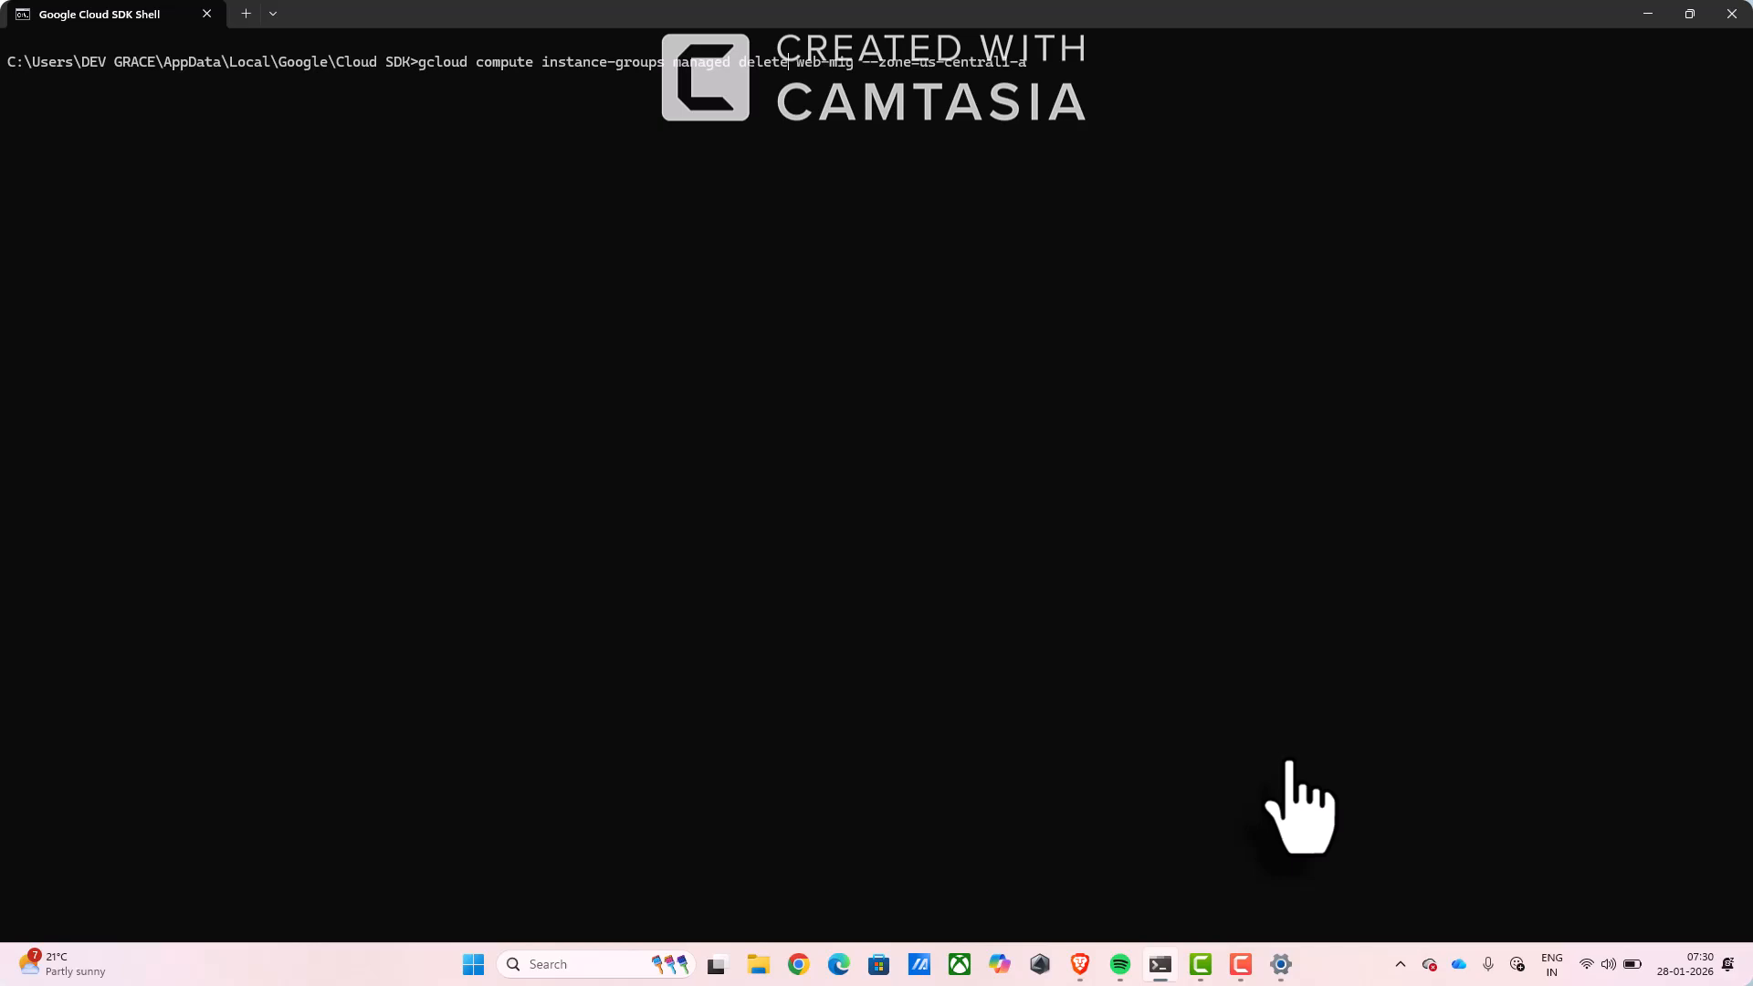
# - Run the delete command for web-mig and confirm the deletion with y
pyautogui.press('Return')
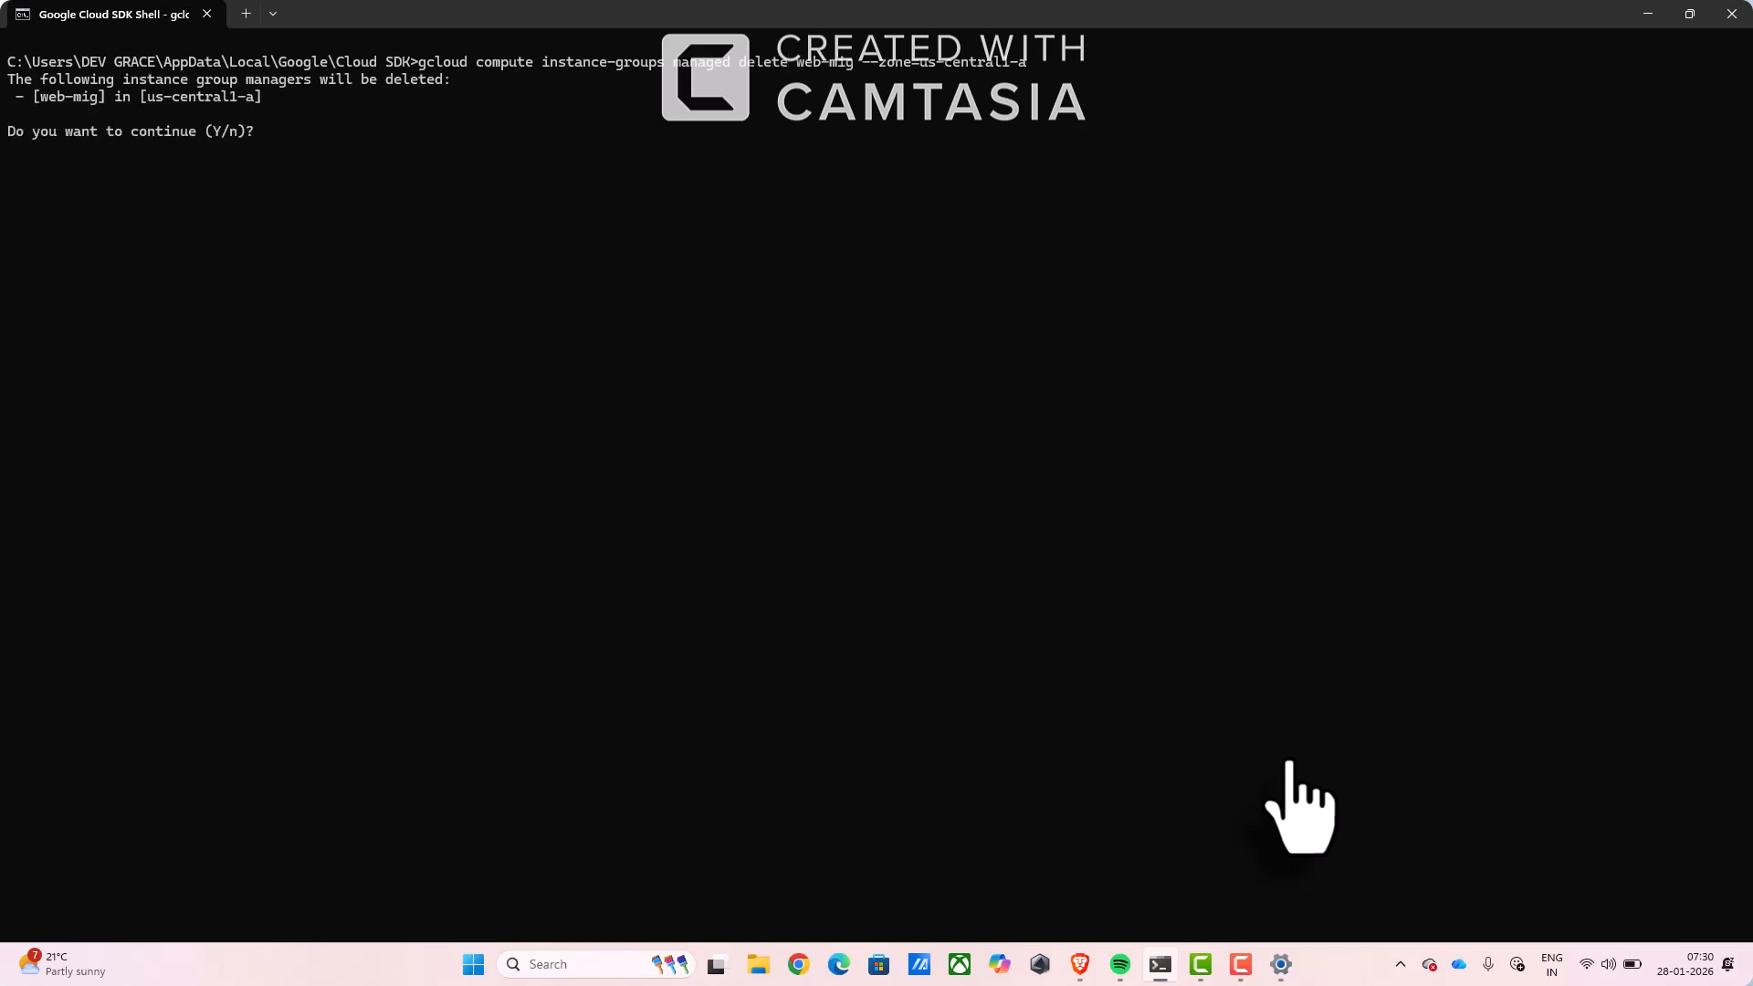
pyautogui.write('y')
pyautogui.press('Return')
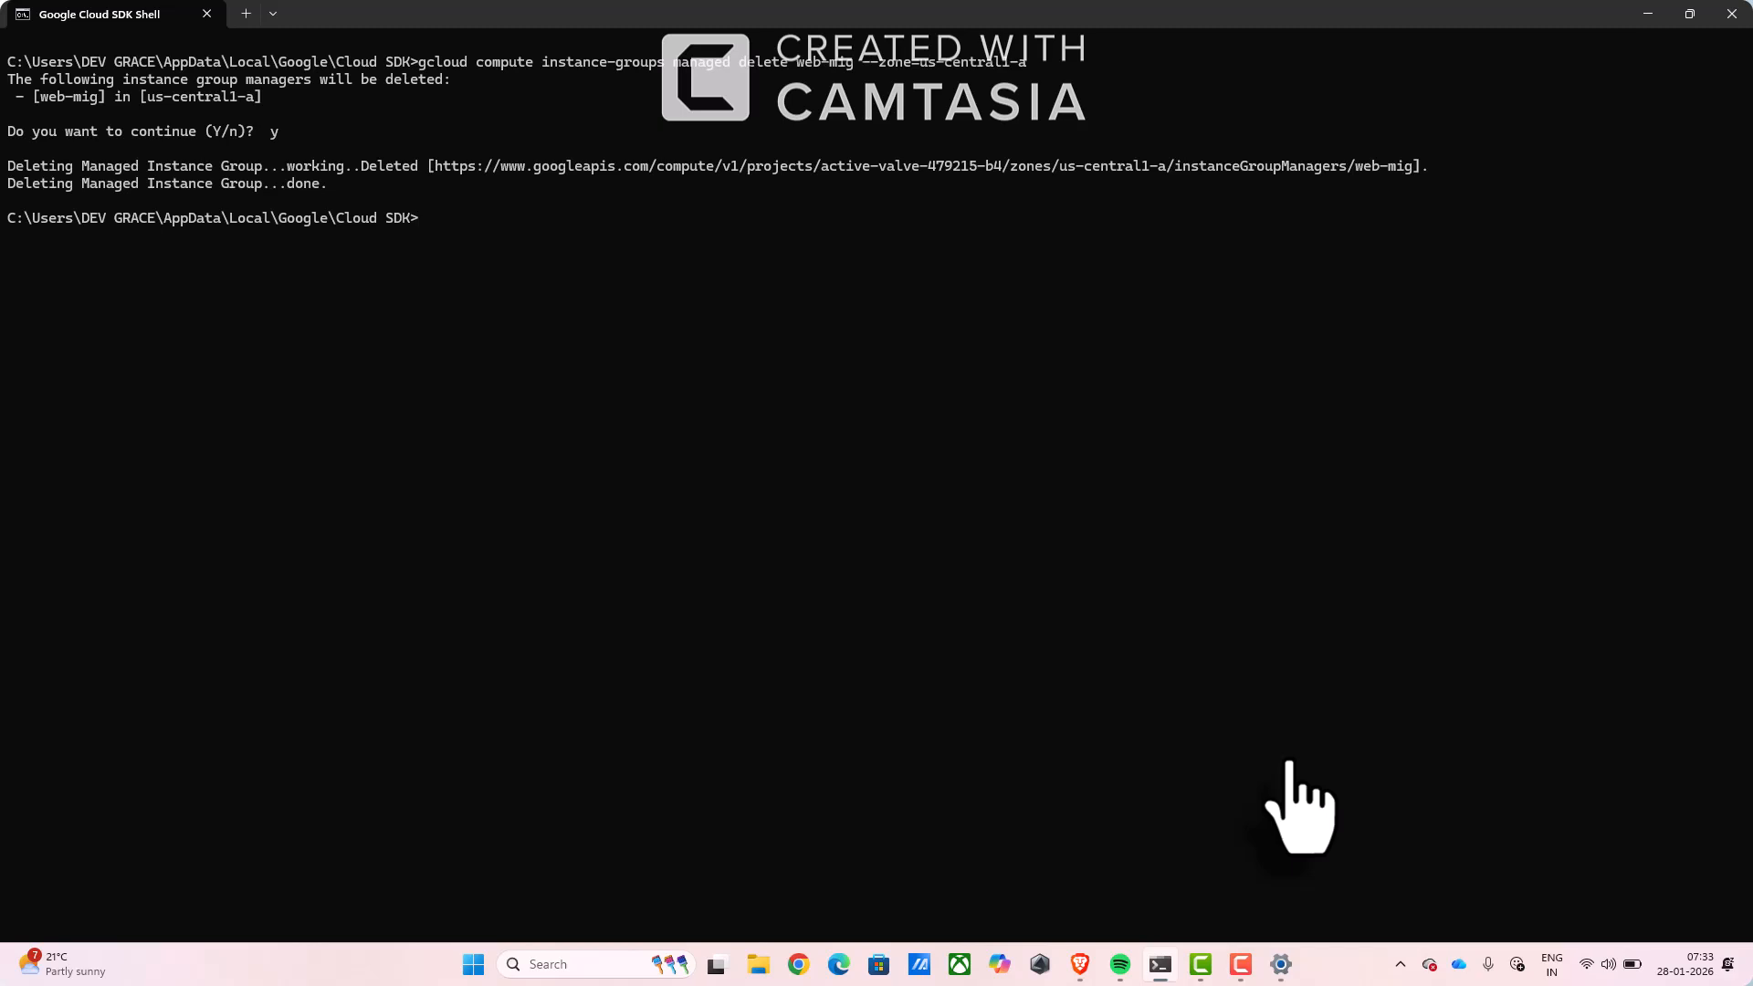
# - Recall the web-mig create command, replace its zone option with --region=us-central1, and run it with size 2 and template demo-template-nw
pyautogui.press('Up')
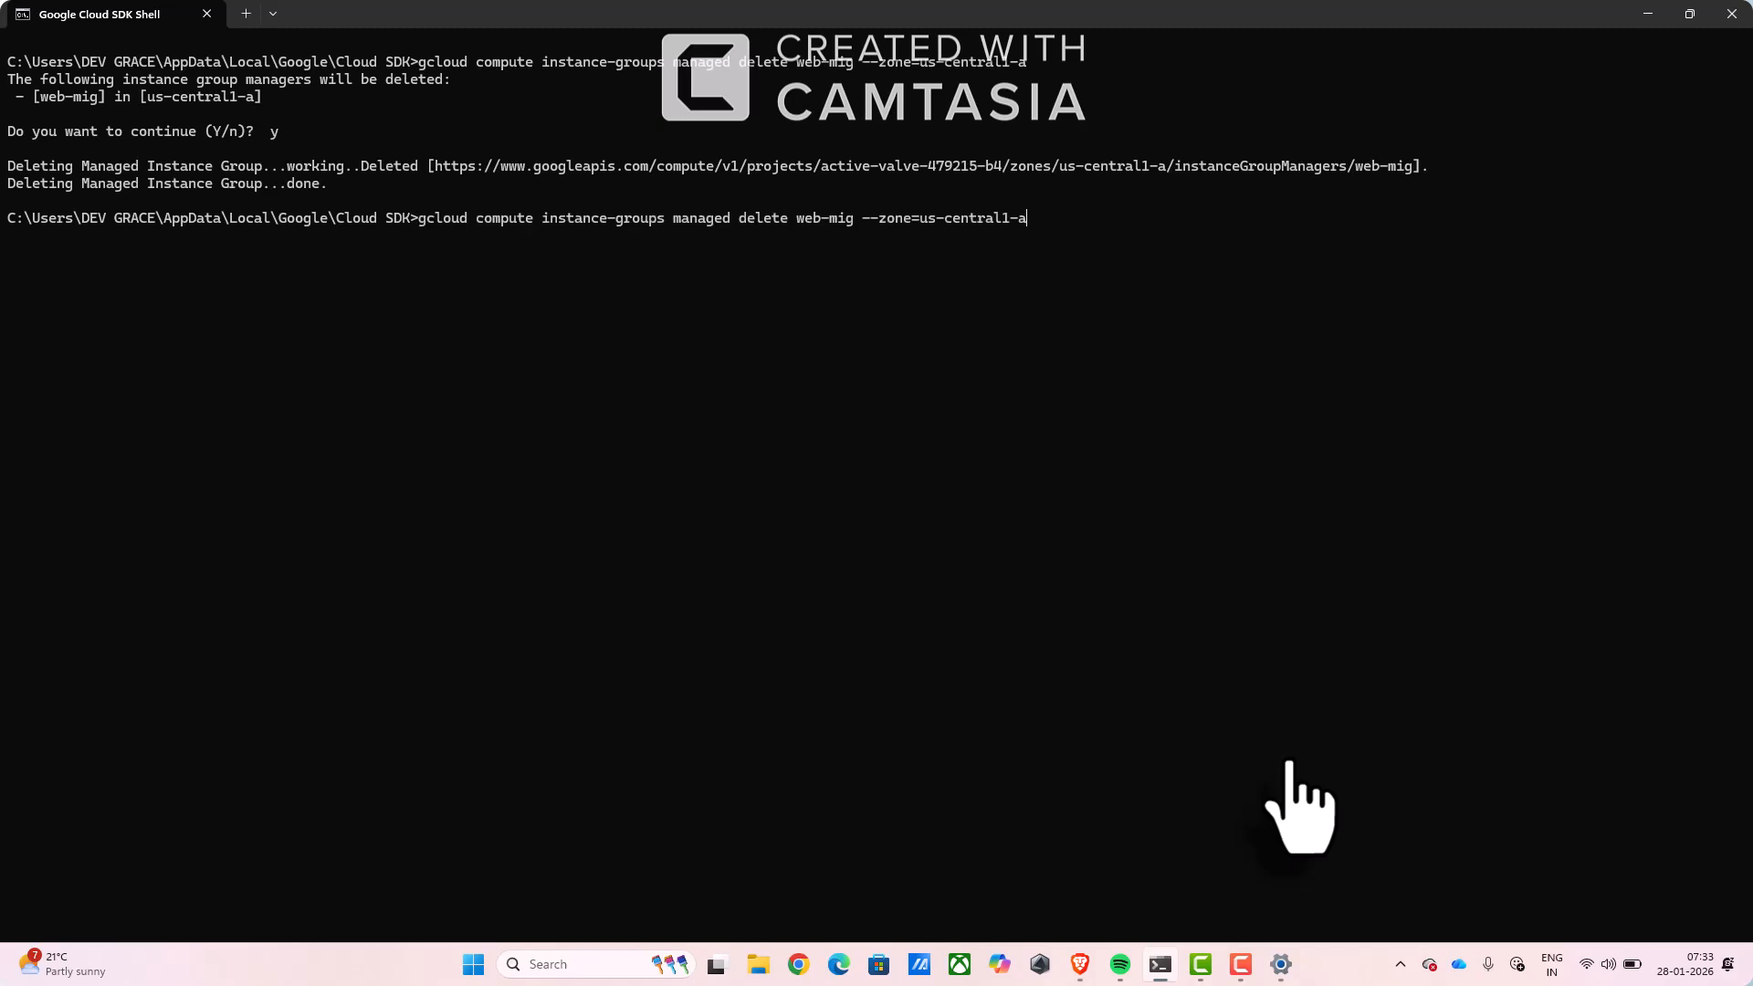
pyautogui.press('Escape')
pyautogui.write('cls')
pyautogui.press('Up')
pyautogui.press('Down')
pyautogui.press('Up')
pyautogui.press('Up')
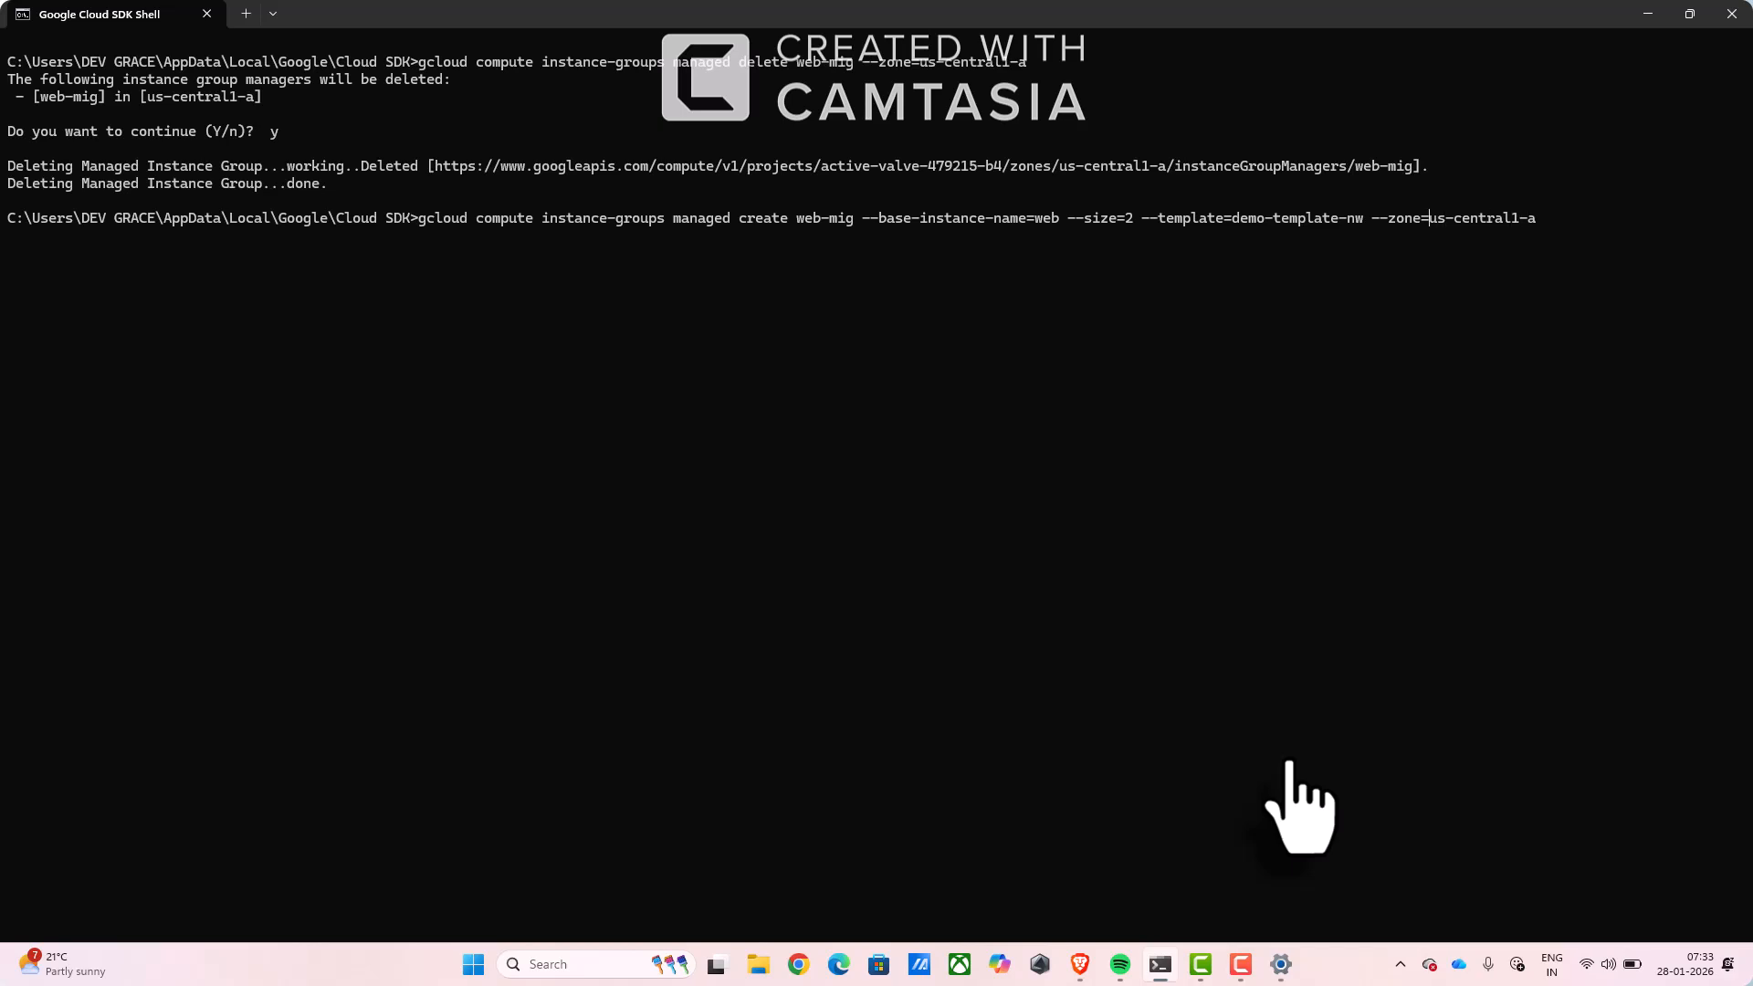
pyautogui.press('Delete')
pyautogui.press('BackSpace')
pyautogui.press('BackSpace')
pyautogui.press('BackSpace')
pyautogui.write('region')
pyautogui.press('BackSpace')
pyautogui.press('BackSpace')
pyautogui.press('Return')
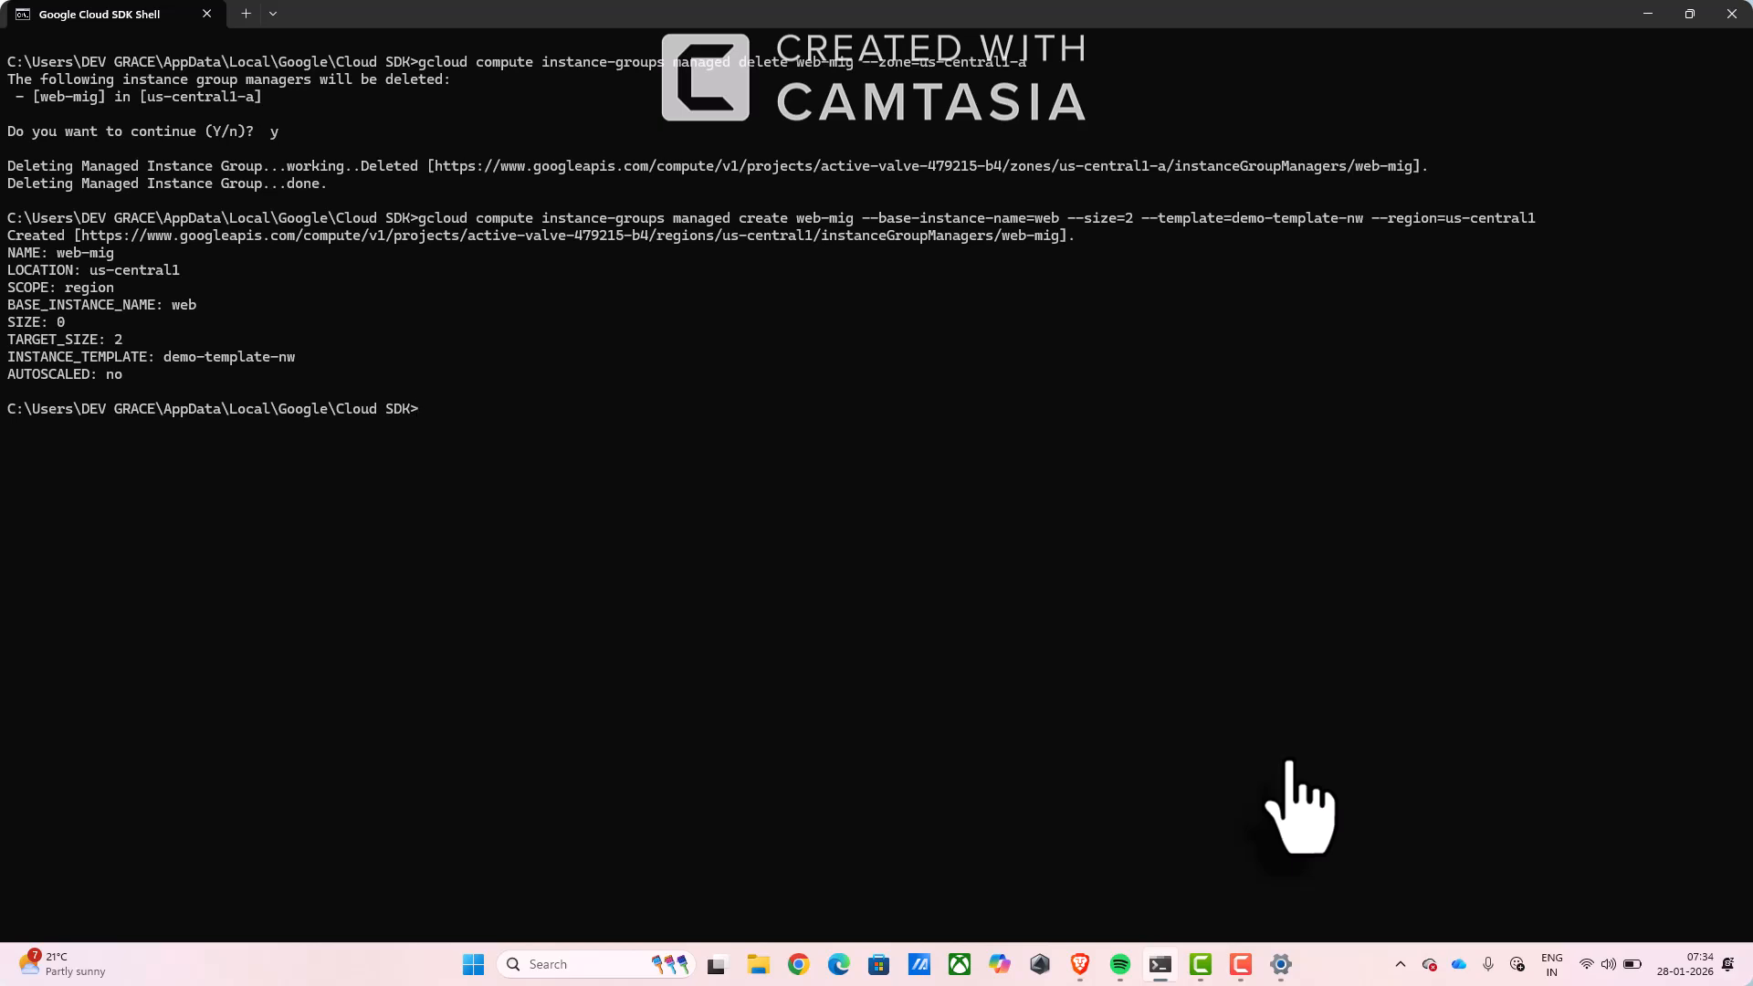
# - Switch to the browser, reopen web-mig from the instance groups list and examine its overview and the zones of its VM instances
pyautogui.hotkey('alt', 'Tab')
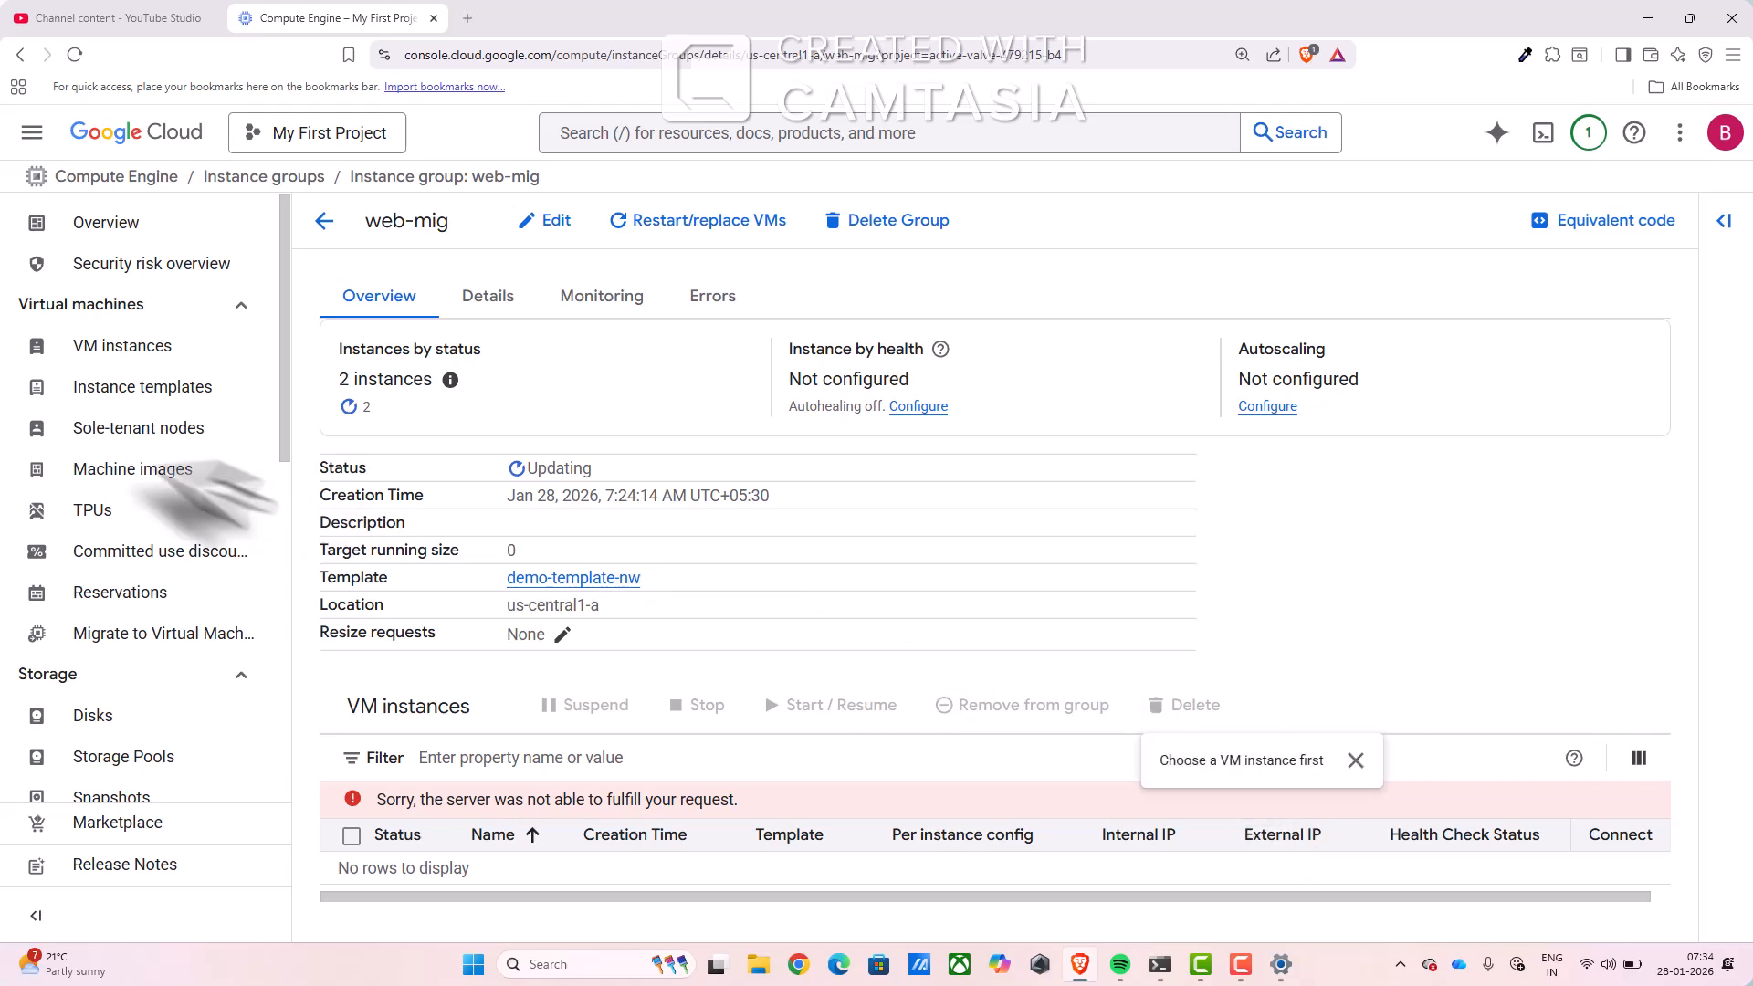
pyautogui.click(290, 179)
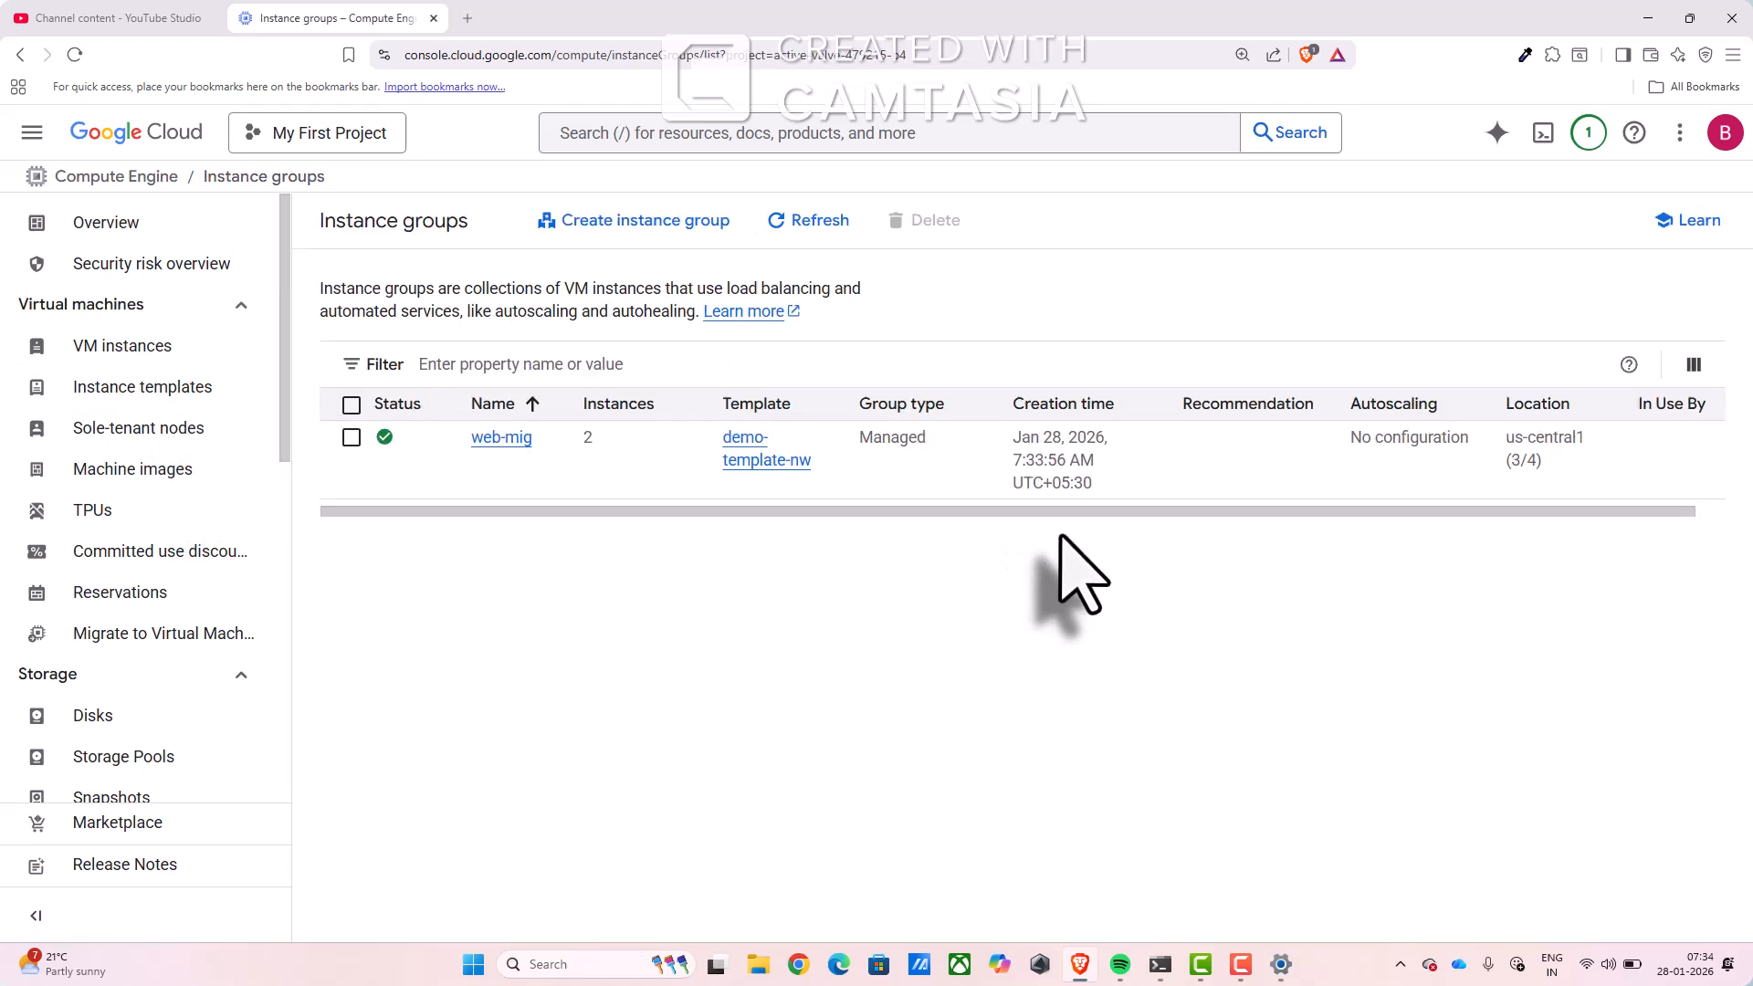
pyautogui.click(503, 442)
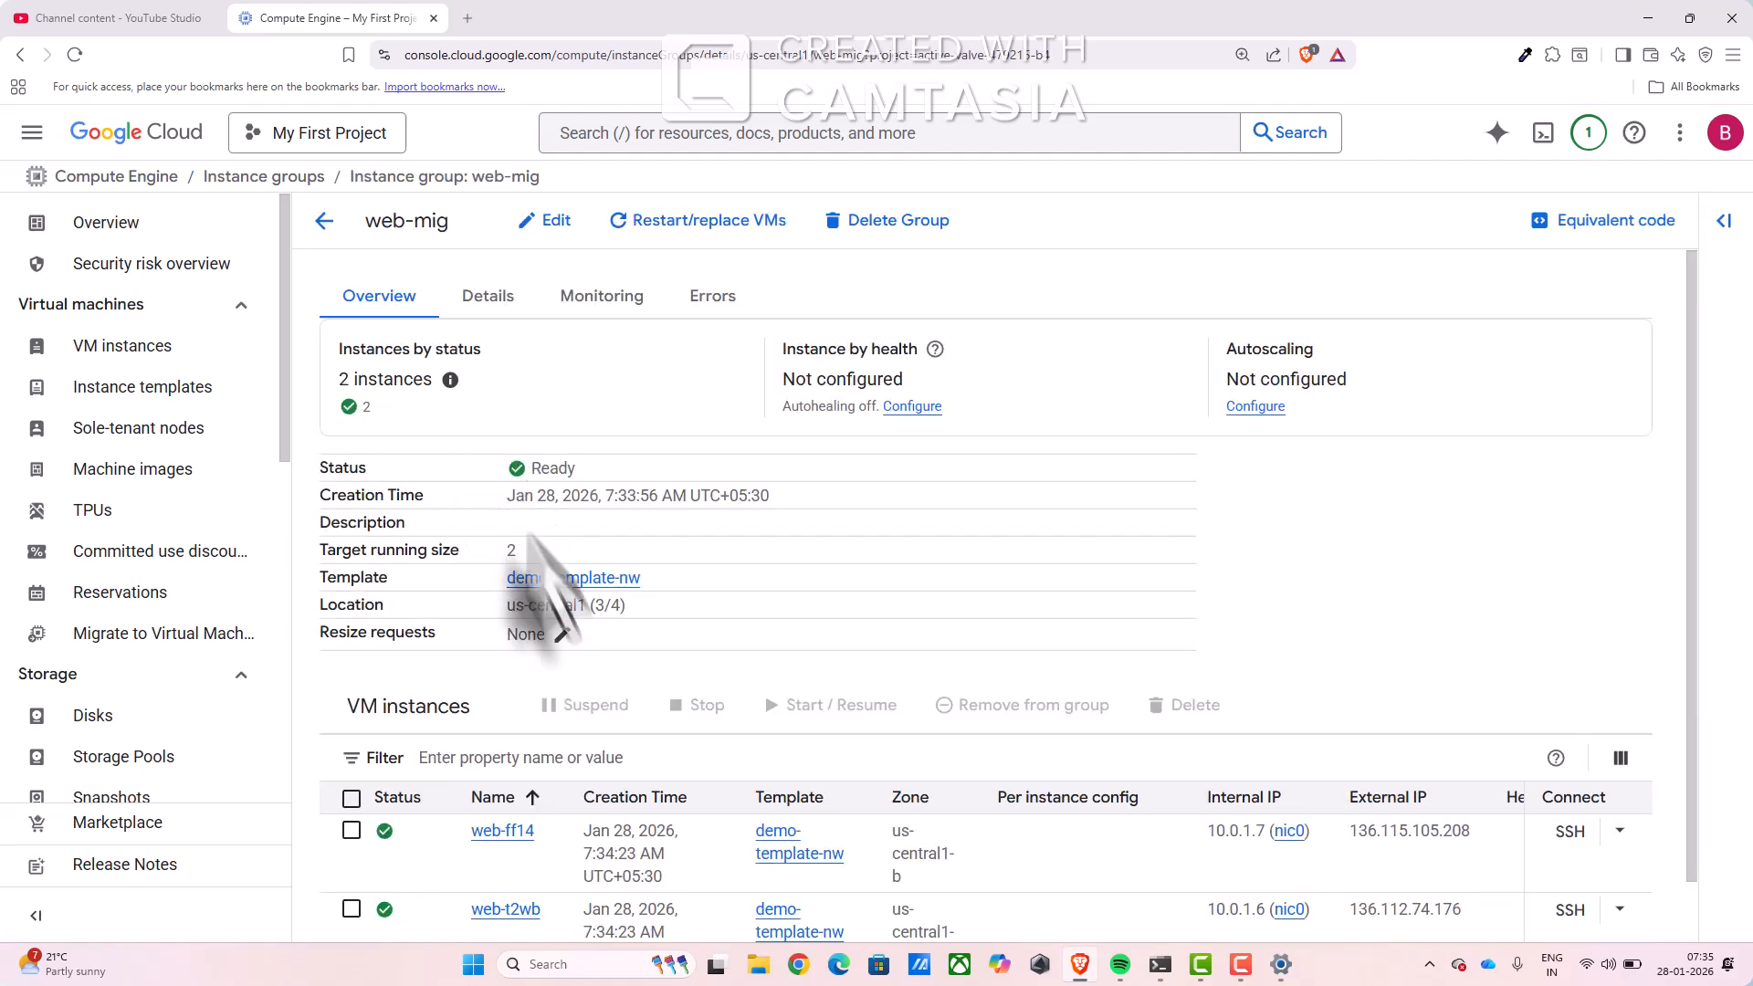
pyautogui.scroll(-1, 760, 559)
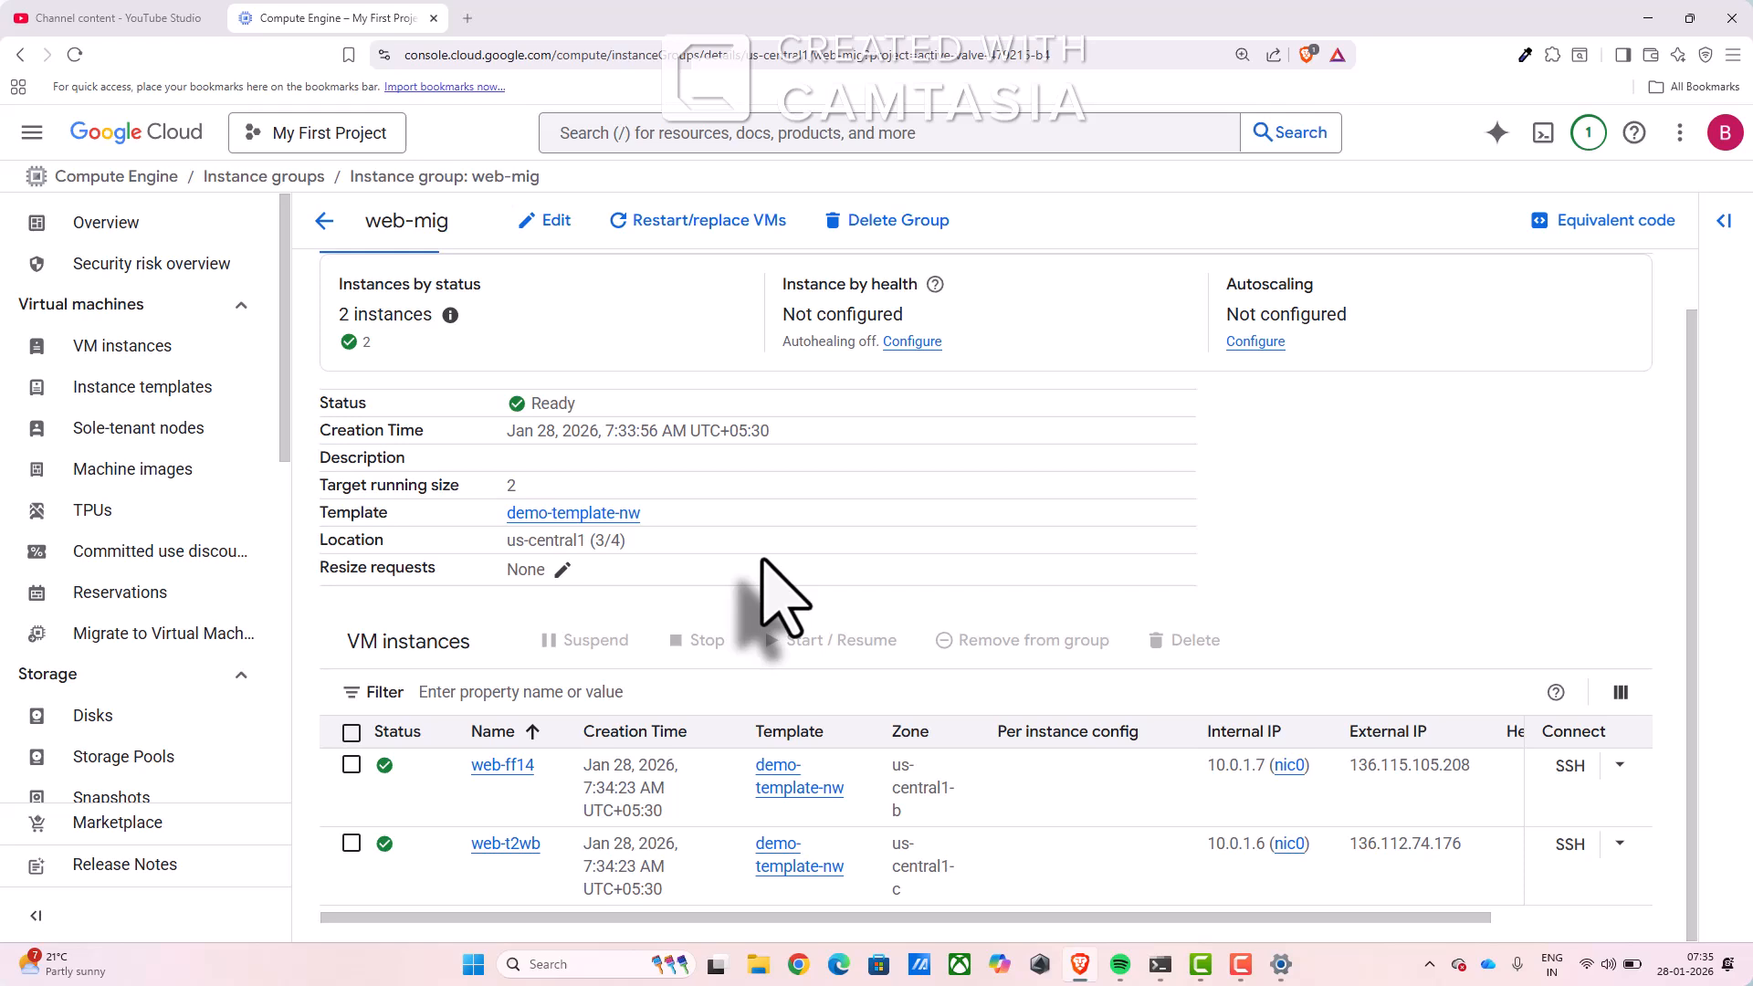
pyautogui.scroll(1, 763, 560)
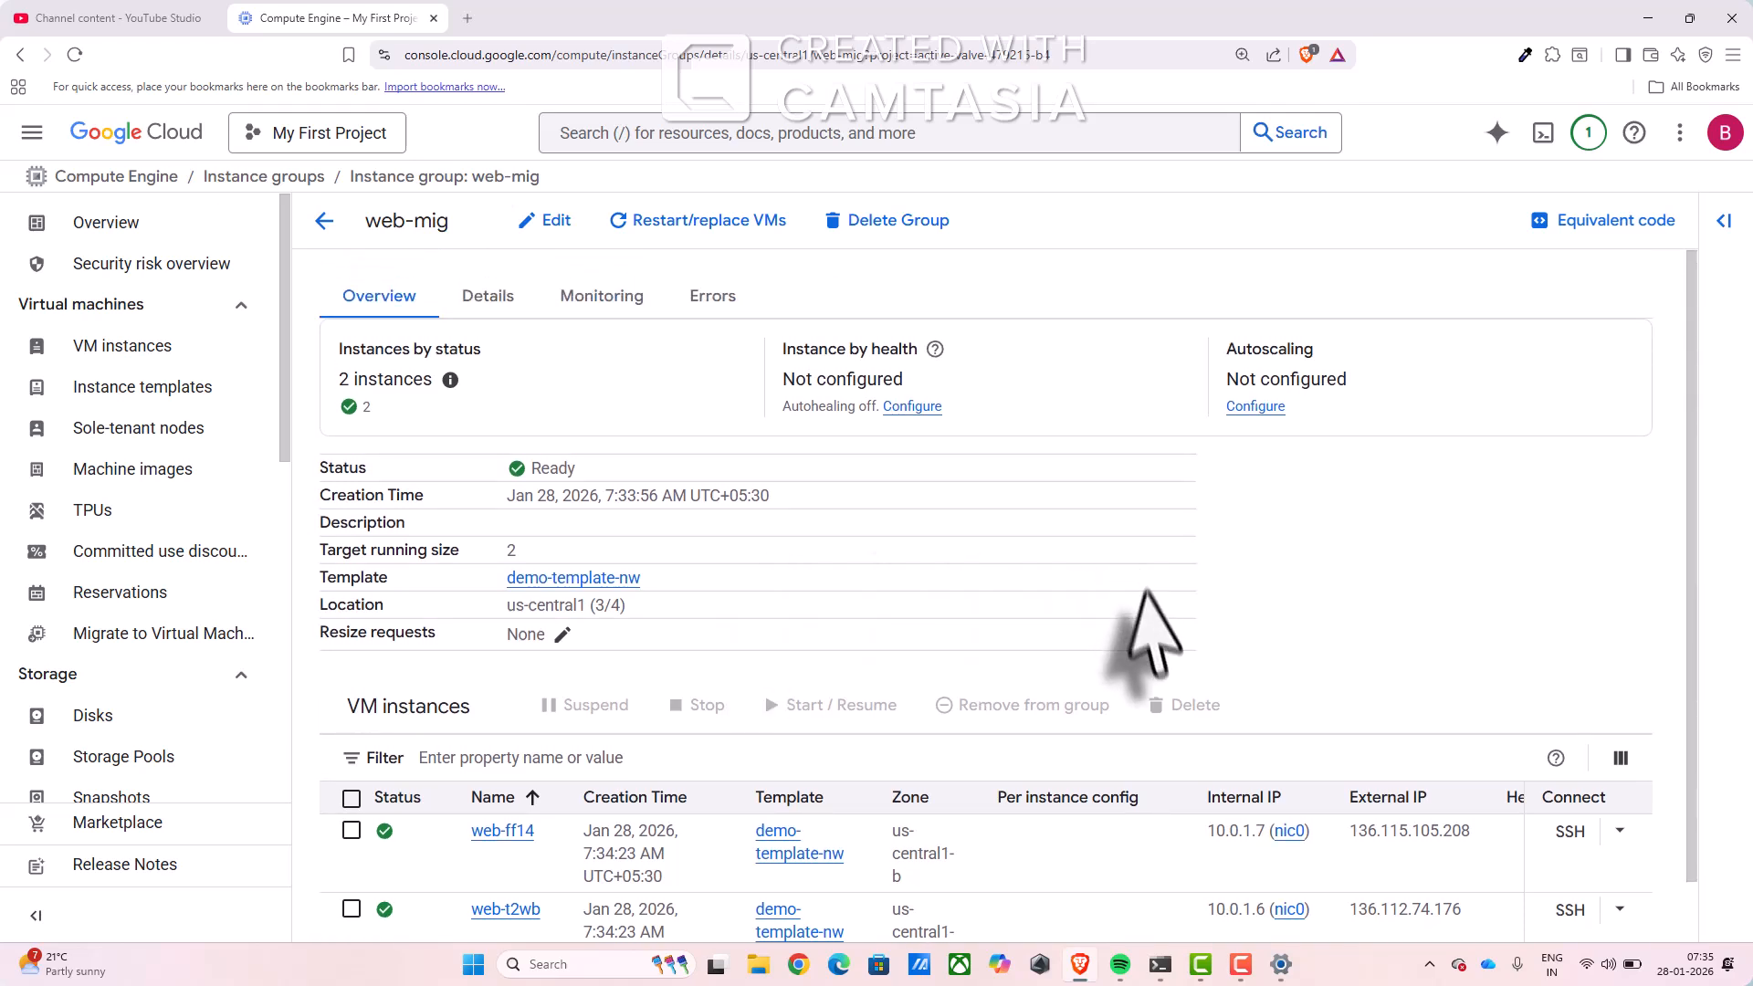
pyautogui.scroll(-1, 1109, 630)
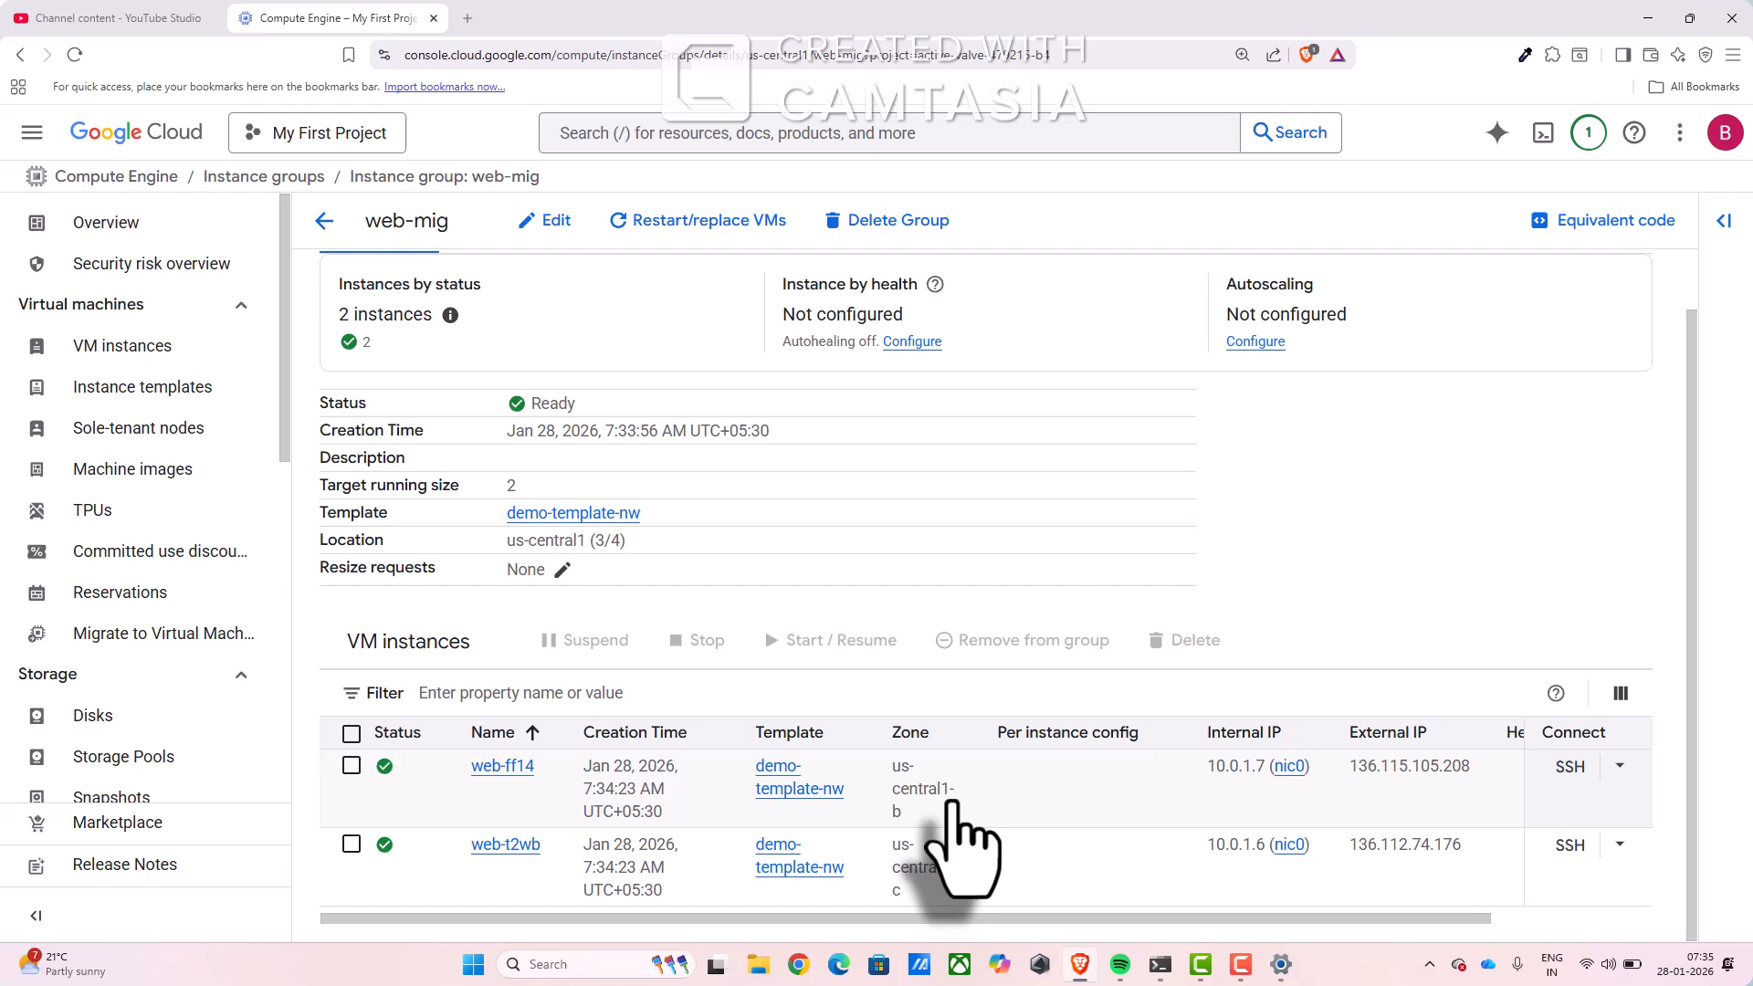
# - Switch back to the Google Cloud SDK Shell, recall the regional web-mig create command and remove its --template=demo-template-nw option
pyautogui.hotkey('alt', 'Tab')
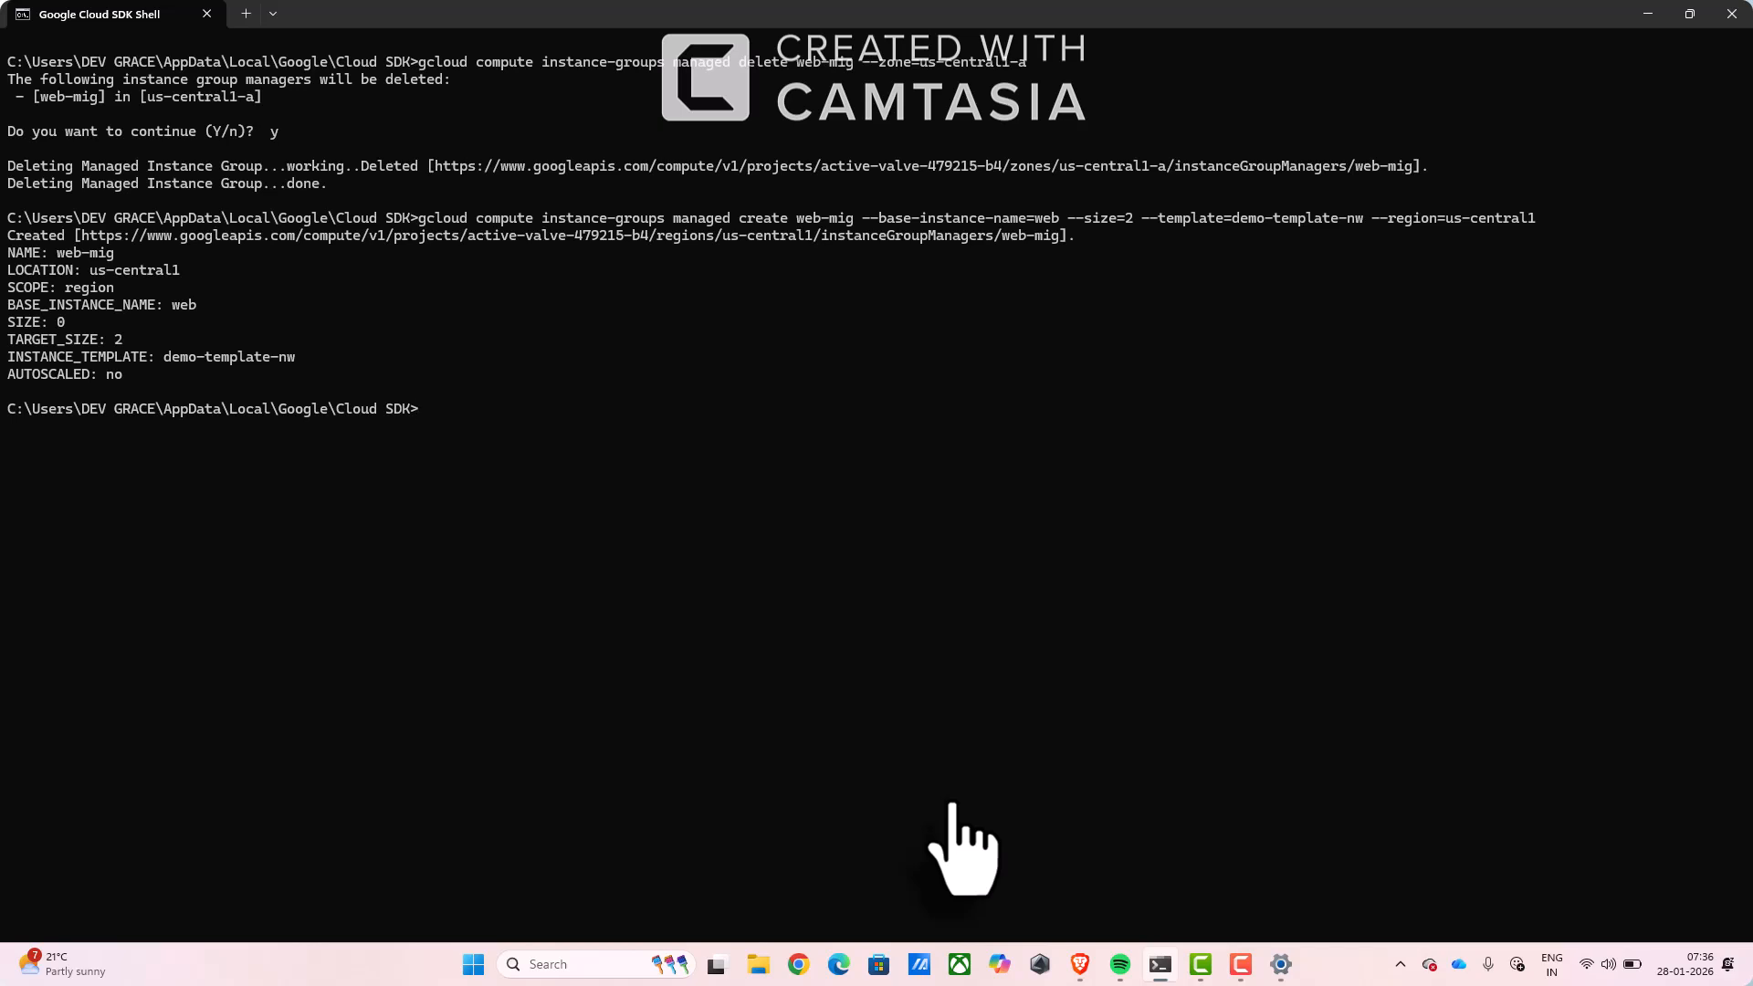
pyautogui.press('Up')
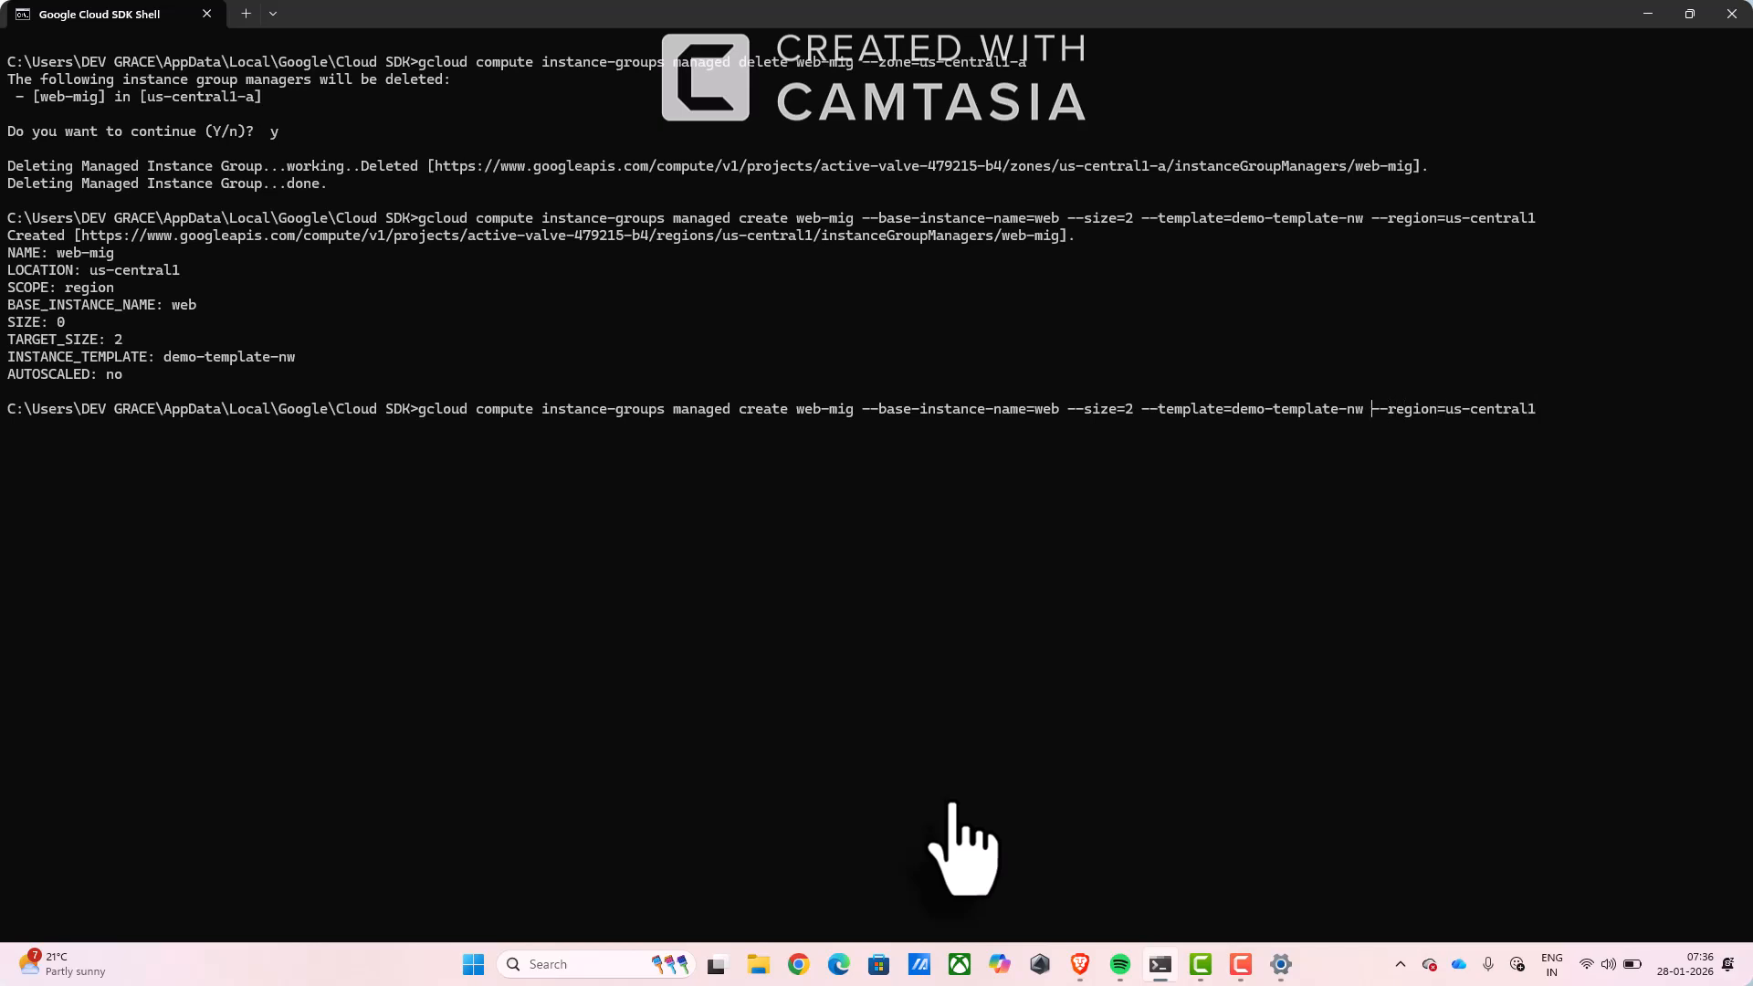
pyautogui.press('BackSpace')
pyautogui.press('BackSpace')
pyautogui.press('BackSpace')
pyautogui.press('BackSpace')
pyautogui.press('BackSpace')
pyautogui.press('BackSpace')
pyautogui.press('BackSpace')
pyautogui.press('BackSpace')
pyautogui.press('BackSpace')
pyautogui.press('BackSpace')
pyautogui.press('BackSpace')
pyautogui.press('BackSpace')
pyautogui.press('BackSpace')
pyautogui.press('BackSpace')
pyautogui.press('BackSpace')
pyautogui.press('BackSpace')
pyautogui.press('BackSpace')
pyautogui.press('BackSpace')
pyautogui.press('BackSpace')
pyautogui.press('BackSpace')
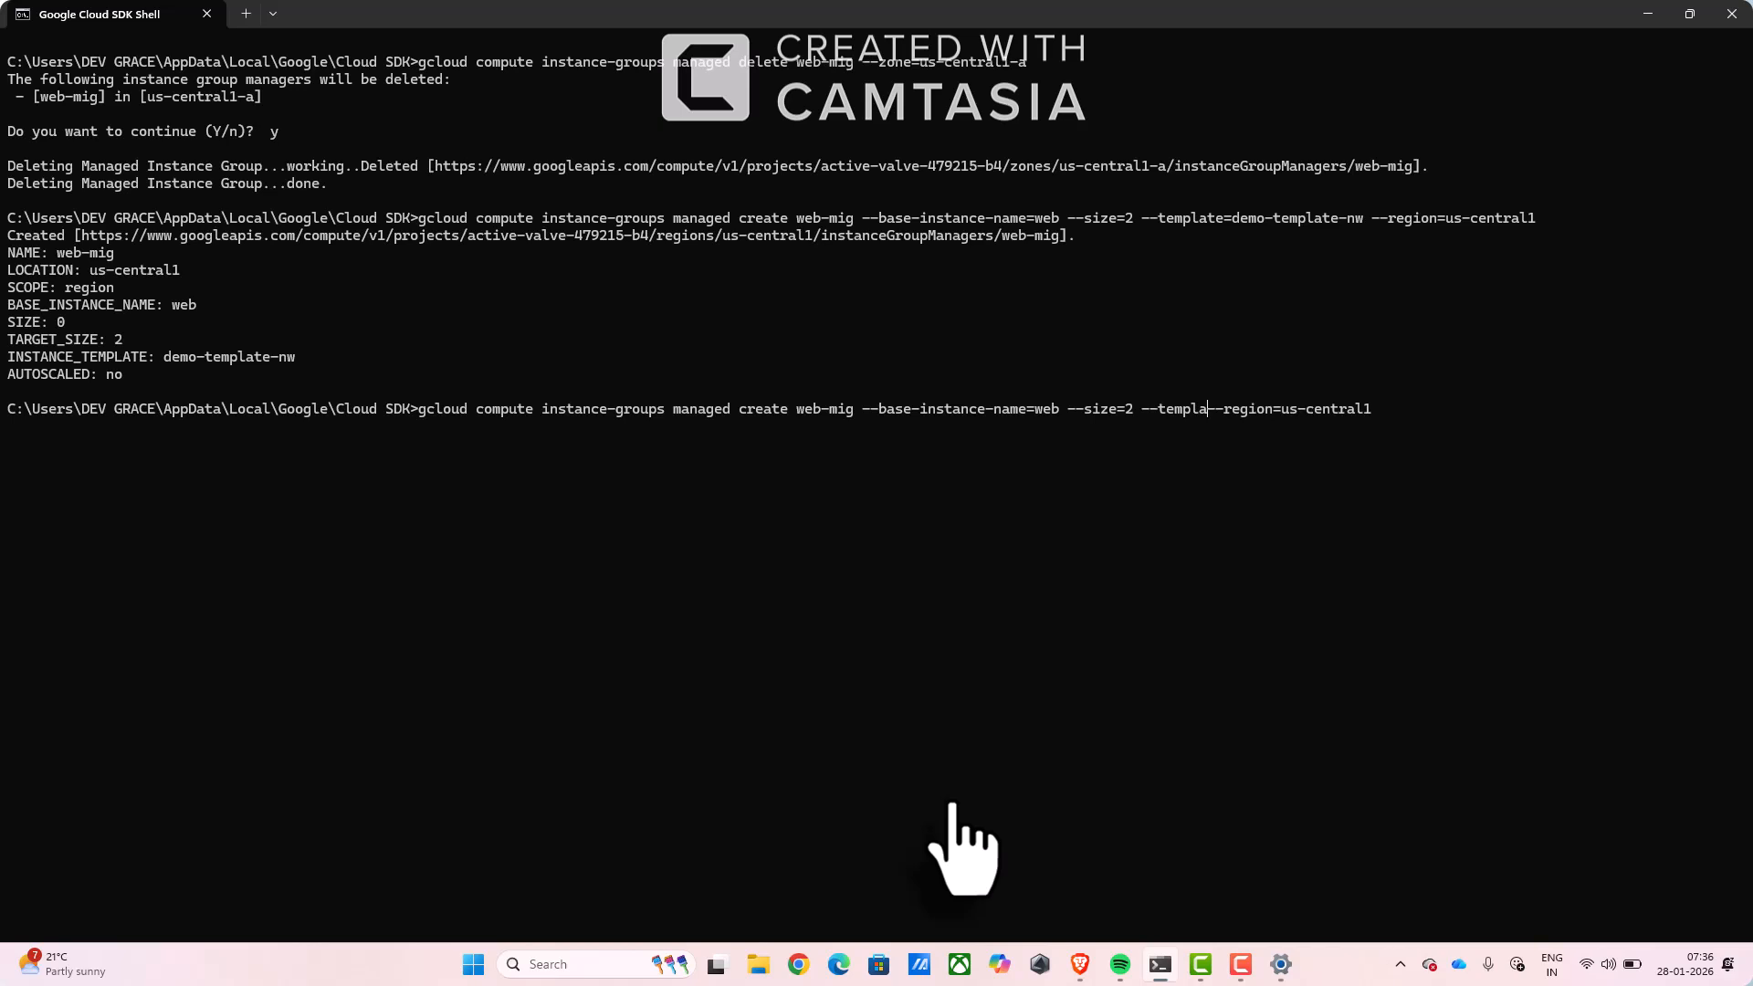
pyautogui.press('BackSpace')
pyautogui.press('BackSpace')
pyautogui.press('BackSpace')
pyautogui.press('BackSpace')
pyautogui.press('BackSpace')
pyautogui.press('BackSpace')
pyautogui.press('BackSpace')
pyautogui.press('BackSpace')
# - Replace the create subcommand with resize in the recalled web-mig command
pyautogui.press('BackSpace')
pyautogui.press('BackSpace')
pyautogui.press('BackSpace')
pyautogui.press('BackSpace')
pyautogui.press('BackSpace')
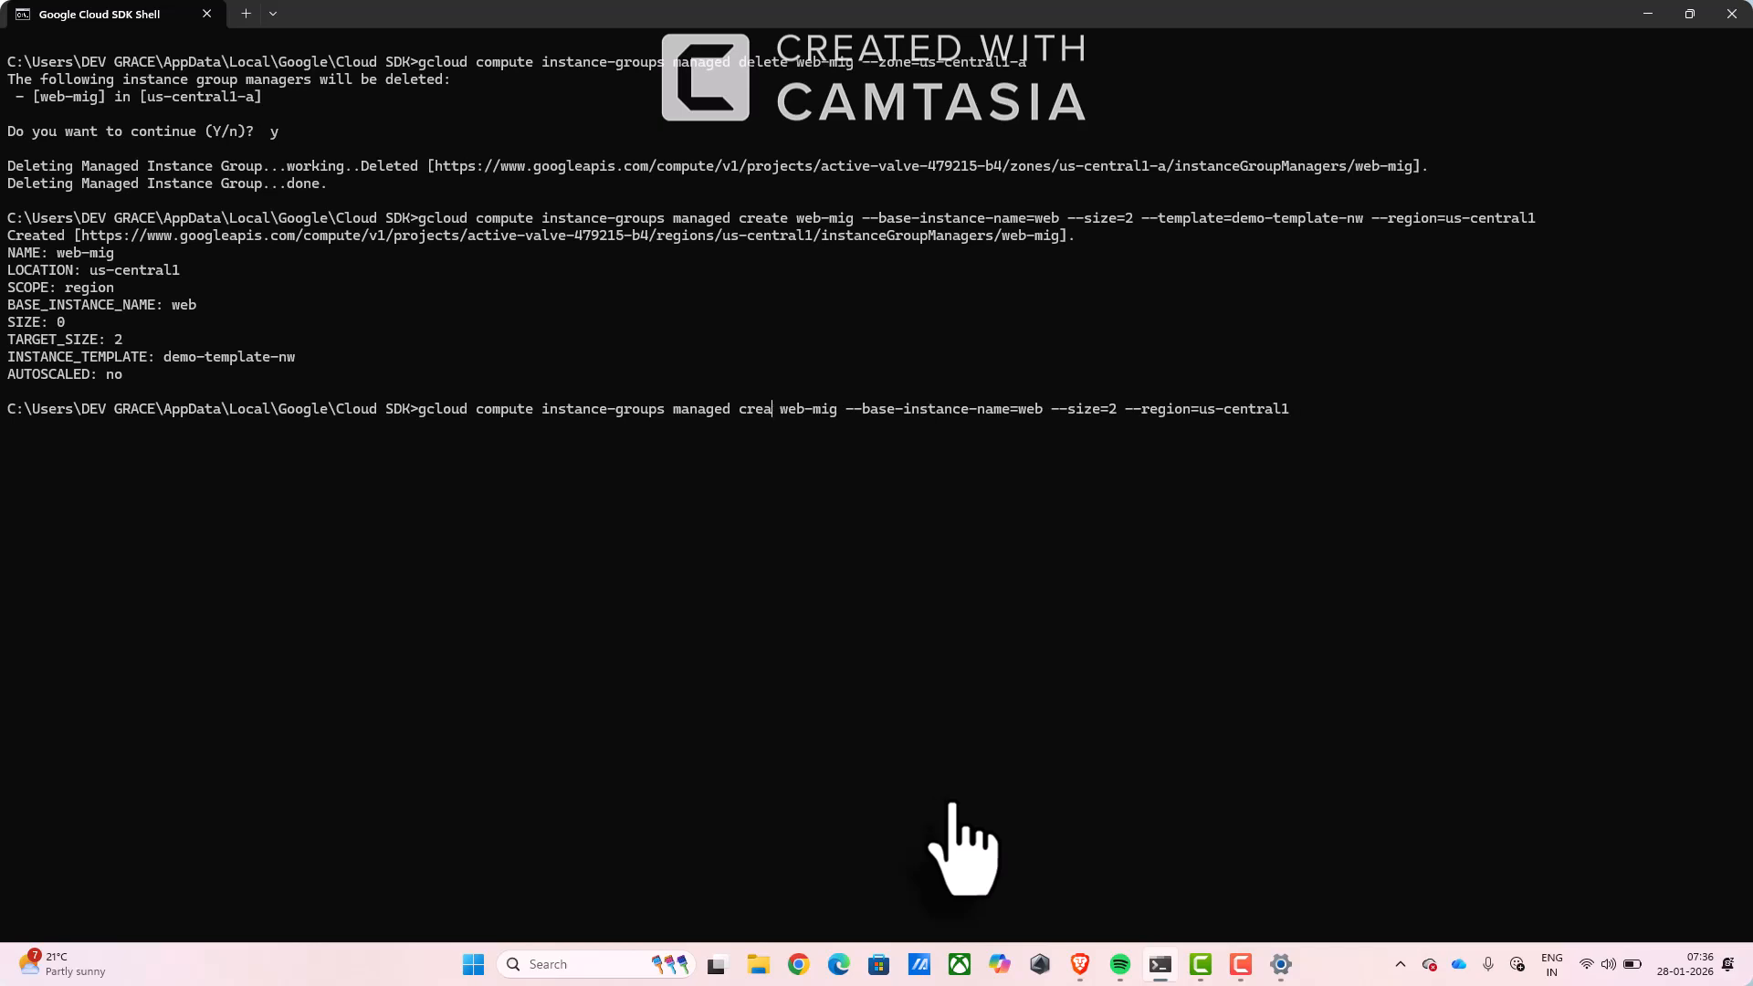
pyautogui.write('rs')
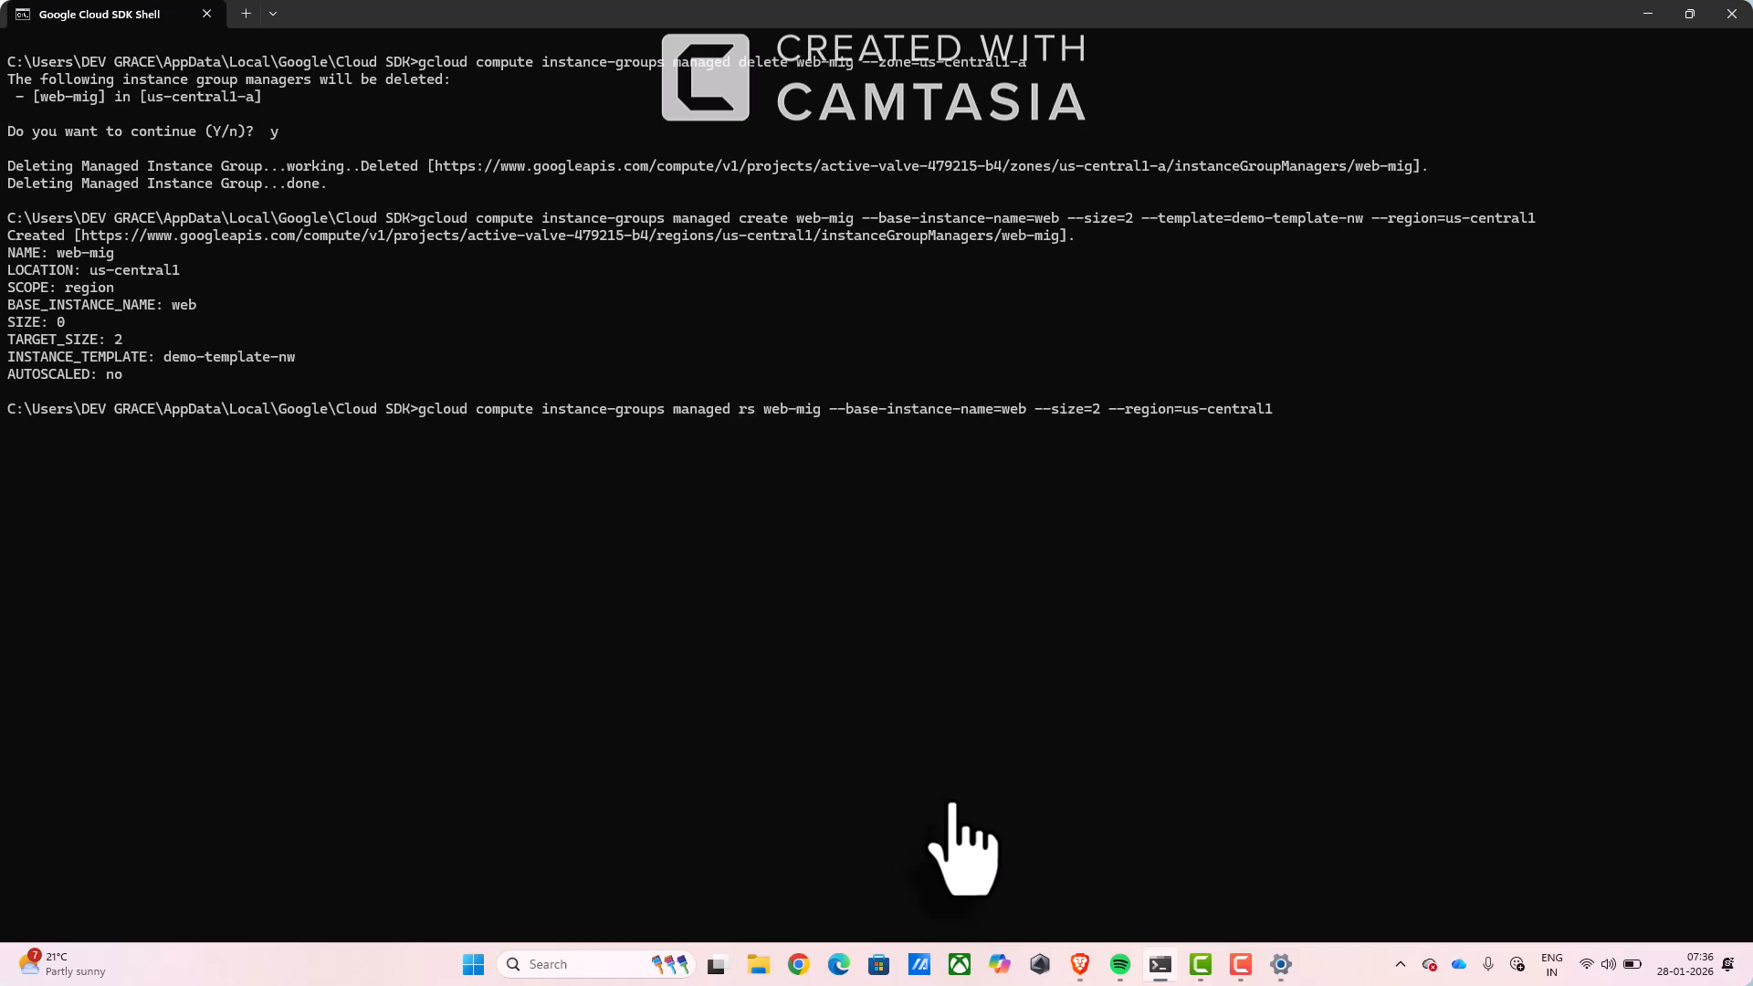
pyautogui.press('BackSpace')
pyautogui.write('esi')
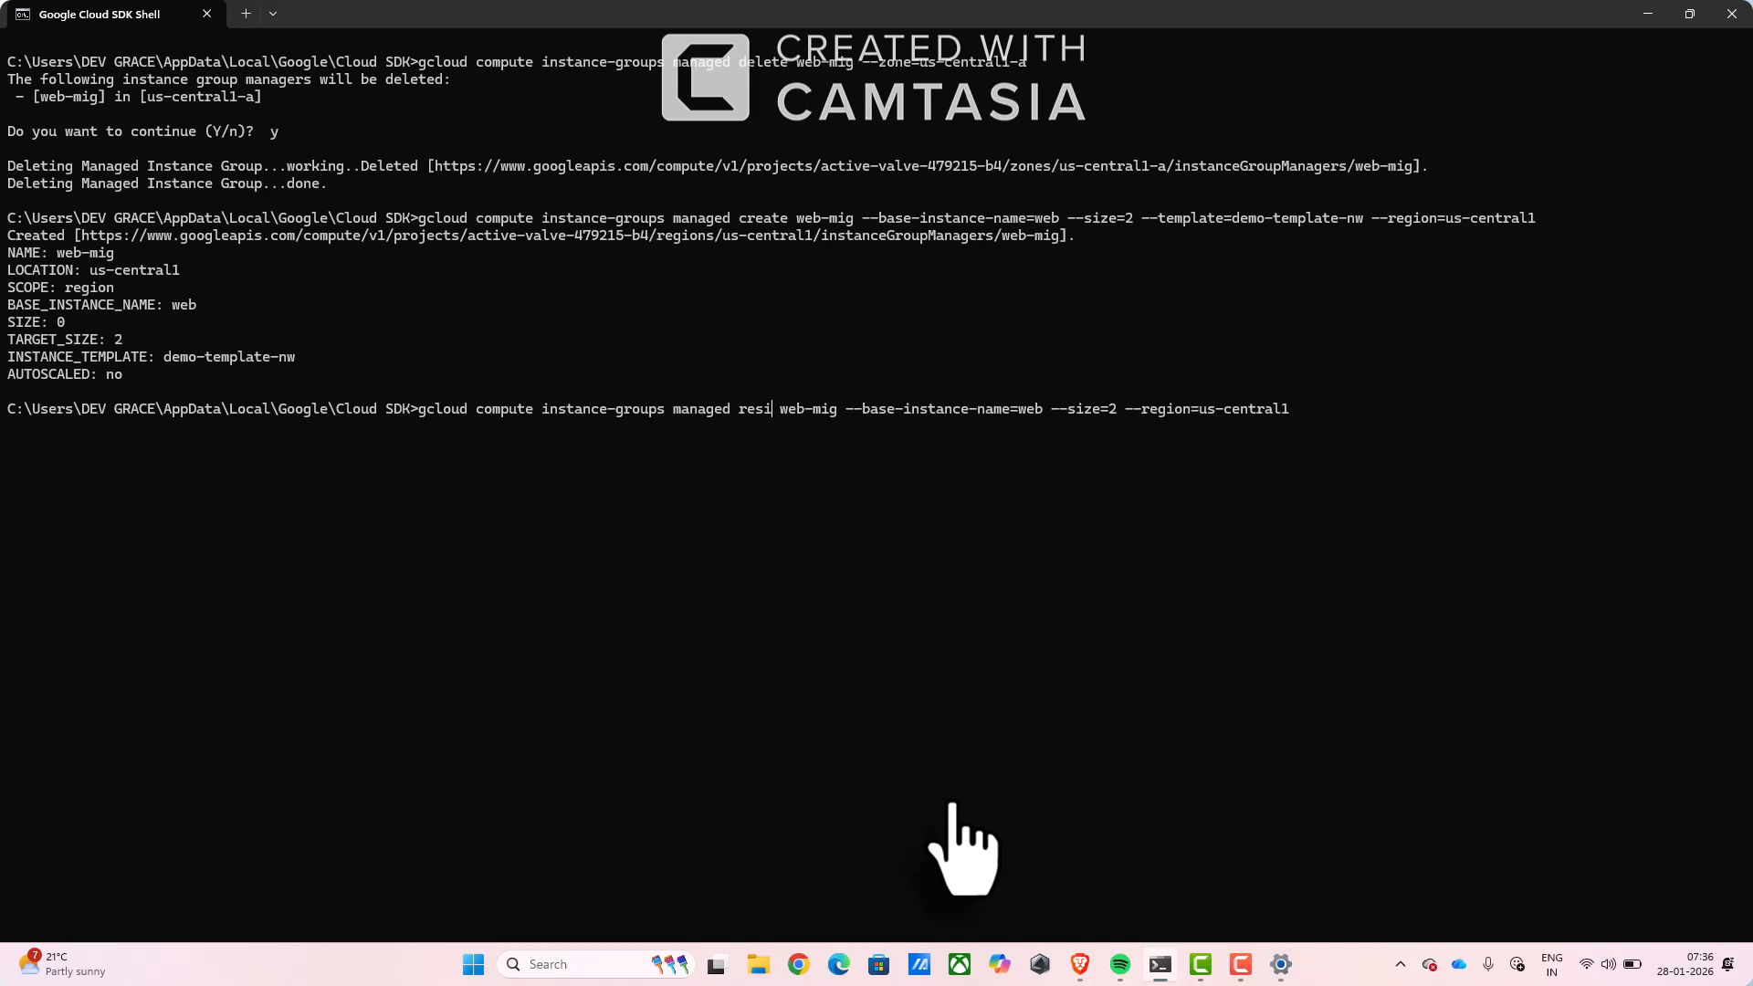
pyautogui.write('ze')
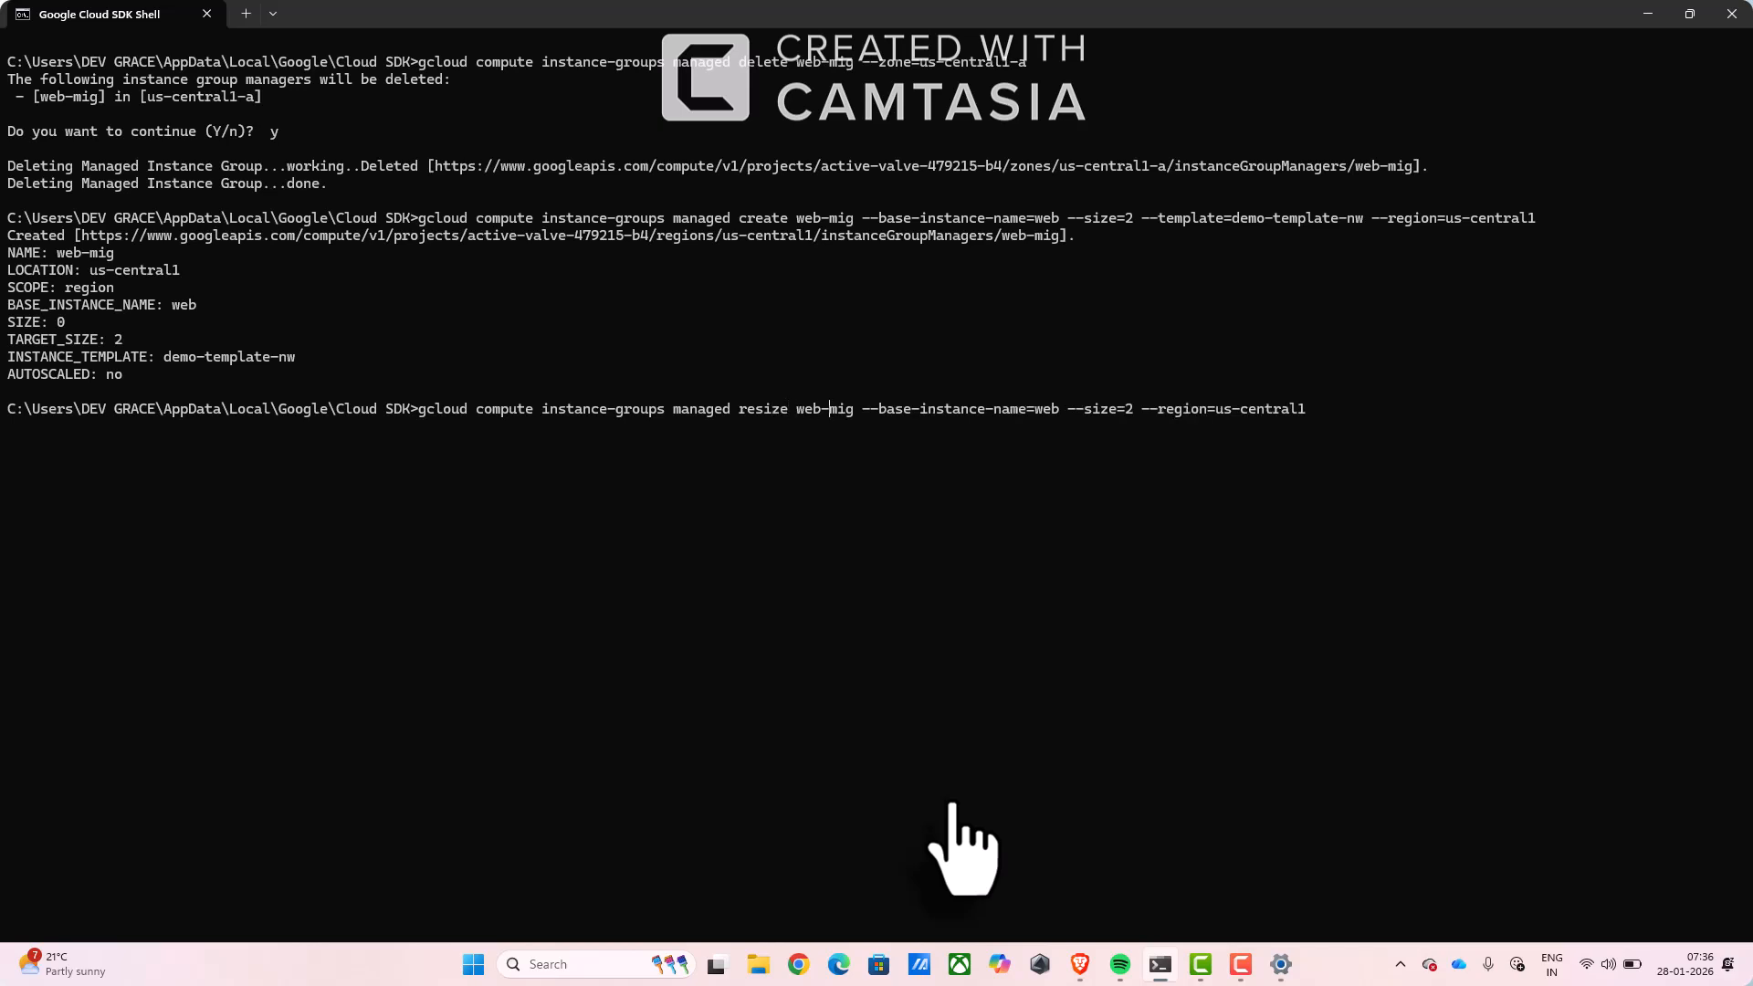
# - Remove the --base-instance-name=web option from the resize command
pyautogui.press('Delete')
pyautogui.press('Delete')
pyautogui.press('Delete')
pyautogui.press('Delete')
pyautogui.press('Delete')
pyautogui.press('Delete')
pyautogui.press('Delete')
pyautogui.press('Delete')
pyautogui.press('Delete')
pyautogui.press('Delete')
pyautogui.press('Delete')
pyautogui.press('Delete')
pyautogui.press('Delete')
pyautogui.press('Delete')
pyautogui.press('Delete')
pyautogui.press('Delete')
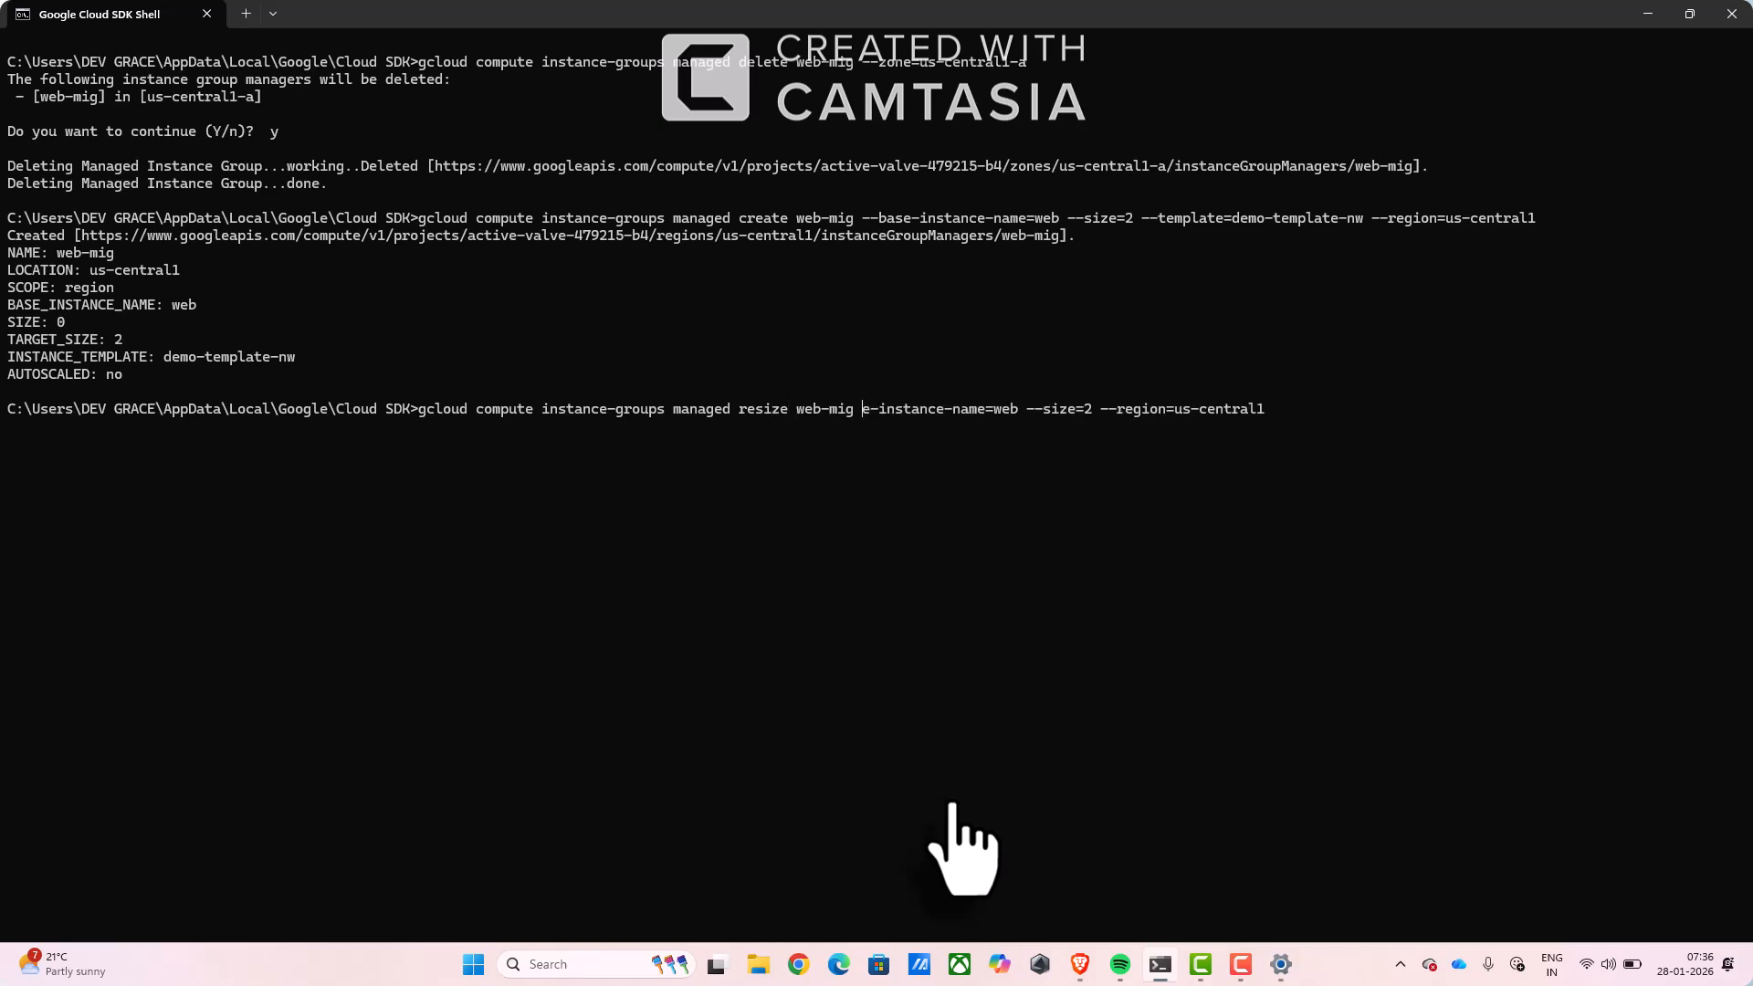
pyautogui.press('Delete')
pyautogui.press('Delete')
pyautogui.press('Delete')
pyautogui.press('Delete')
pyautogui.press('Delete')
pyautogui.press('Delete')
pyautogui.press('Delete')
pyautogui.press('Delete')
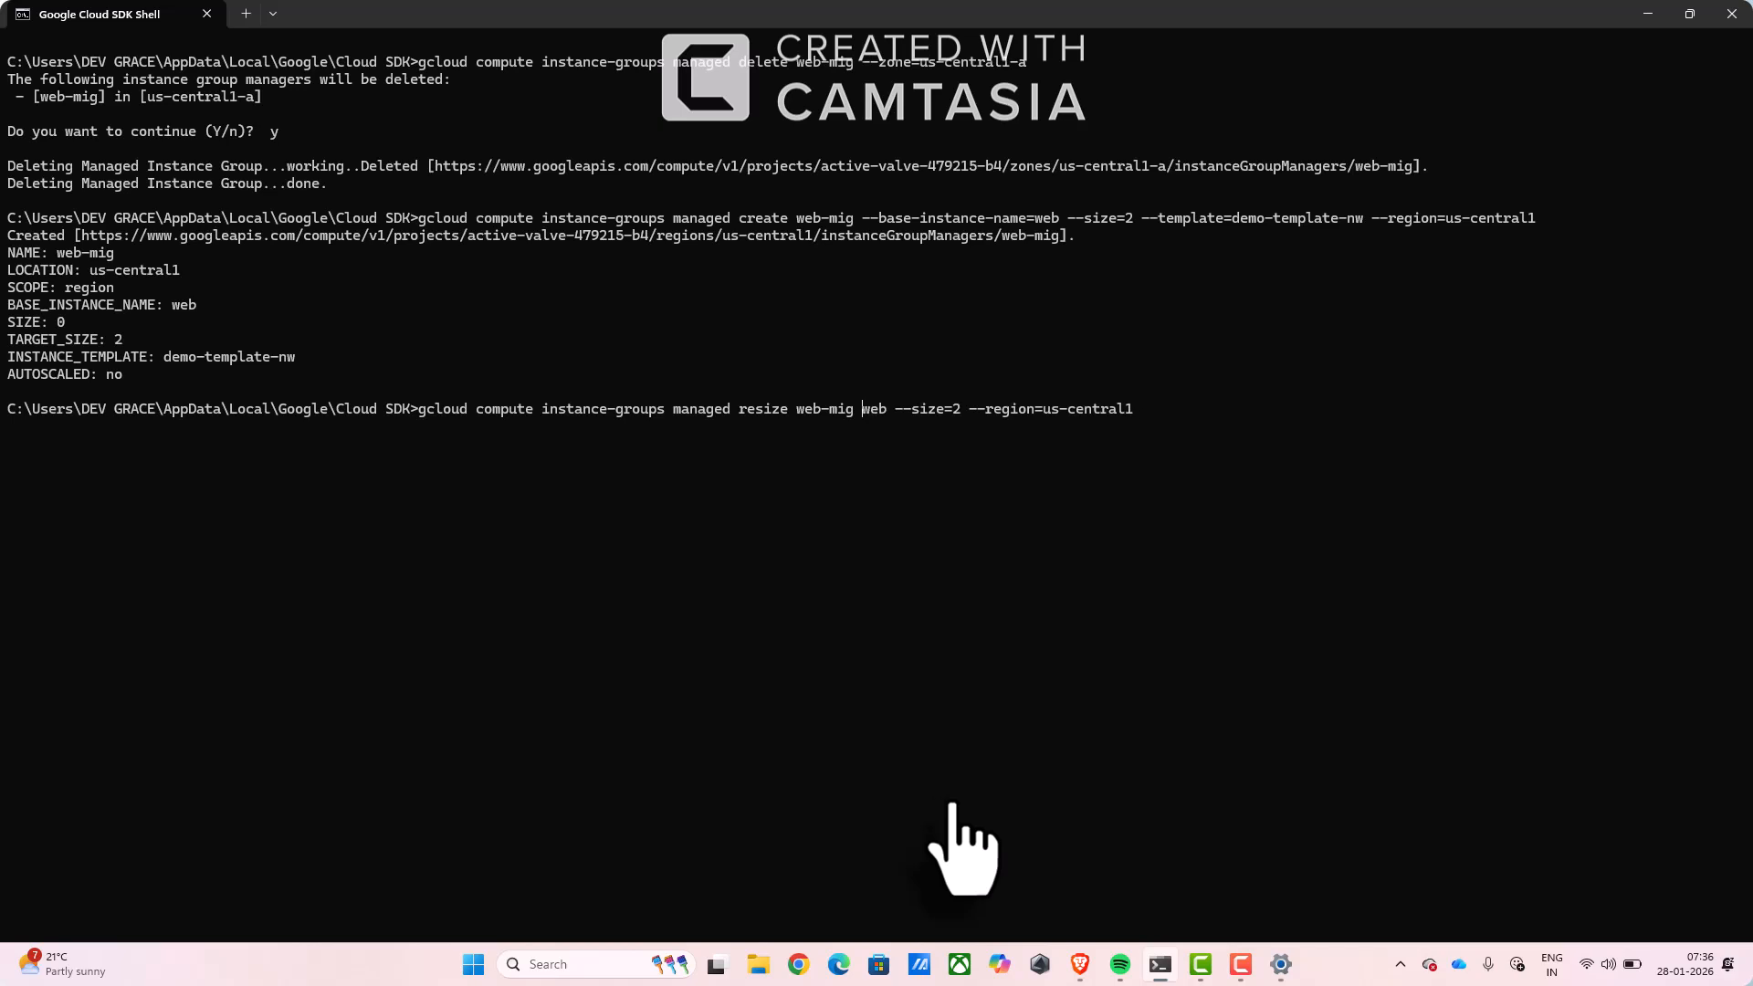
pyautogui.press('Delete')
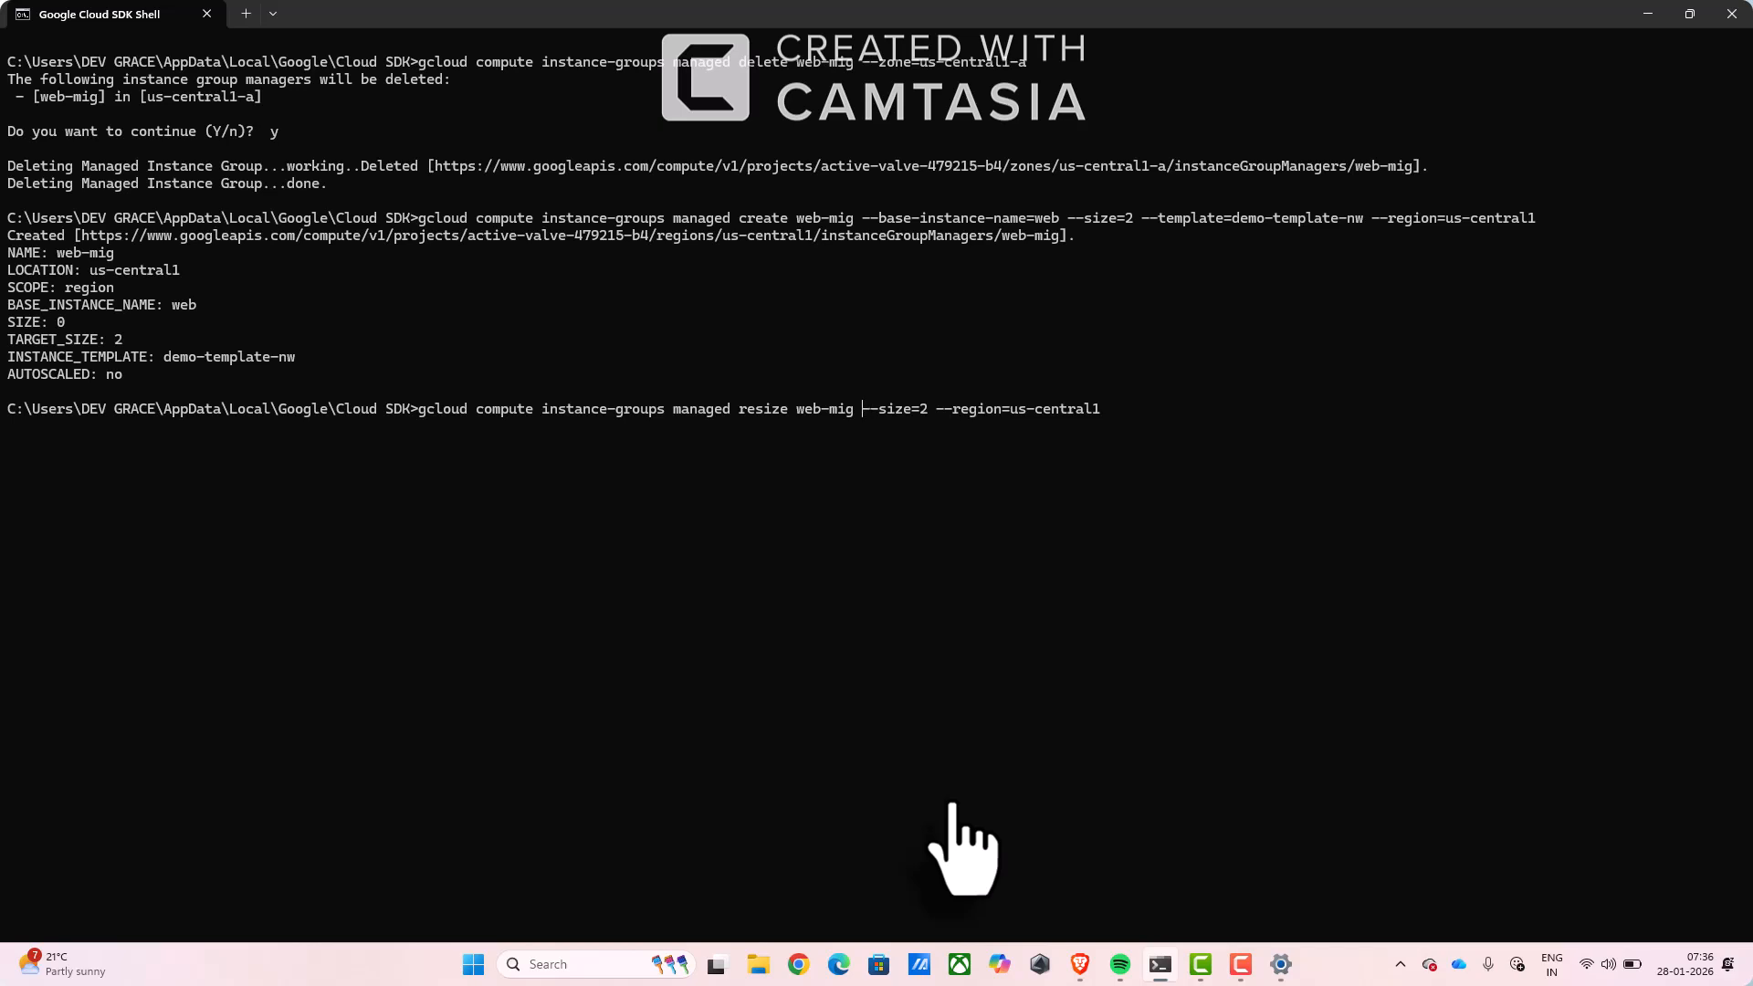
# - Set the size option to --size=3 and run the resize command for web-mig in region us-central1
pyautogui.press('BackSpace')
pyautogui.write('3')
pyautogui.press('Return')
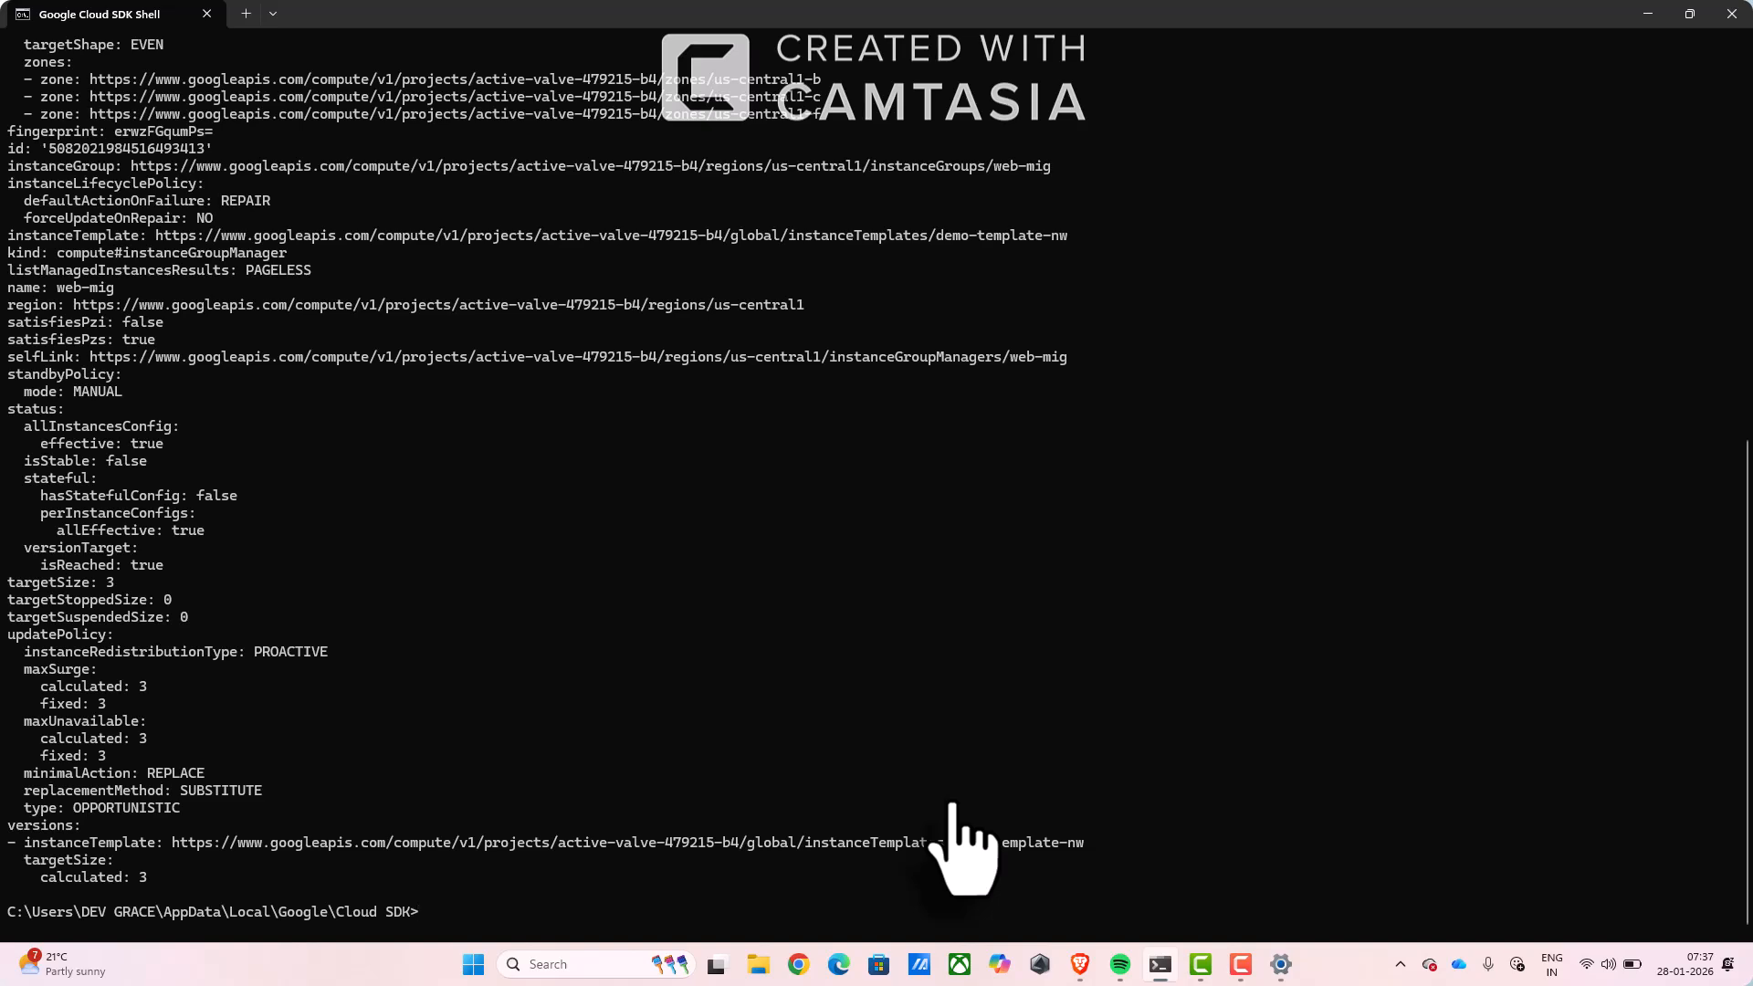
# - Examine the resize command's output, including the current actions, distribution zones and target size of web-mig
pyautogui.scroll(10, 675, 785)
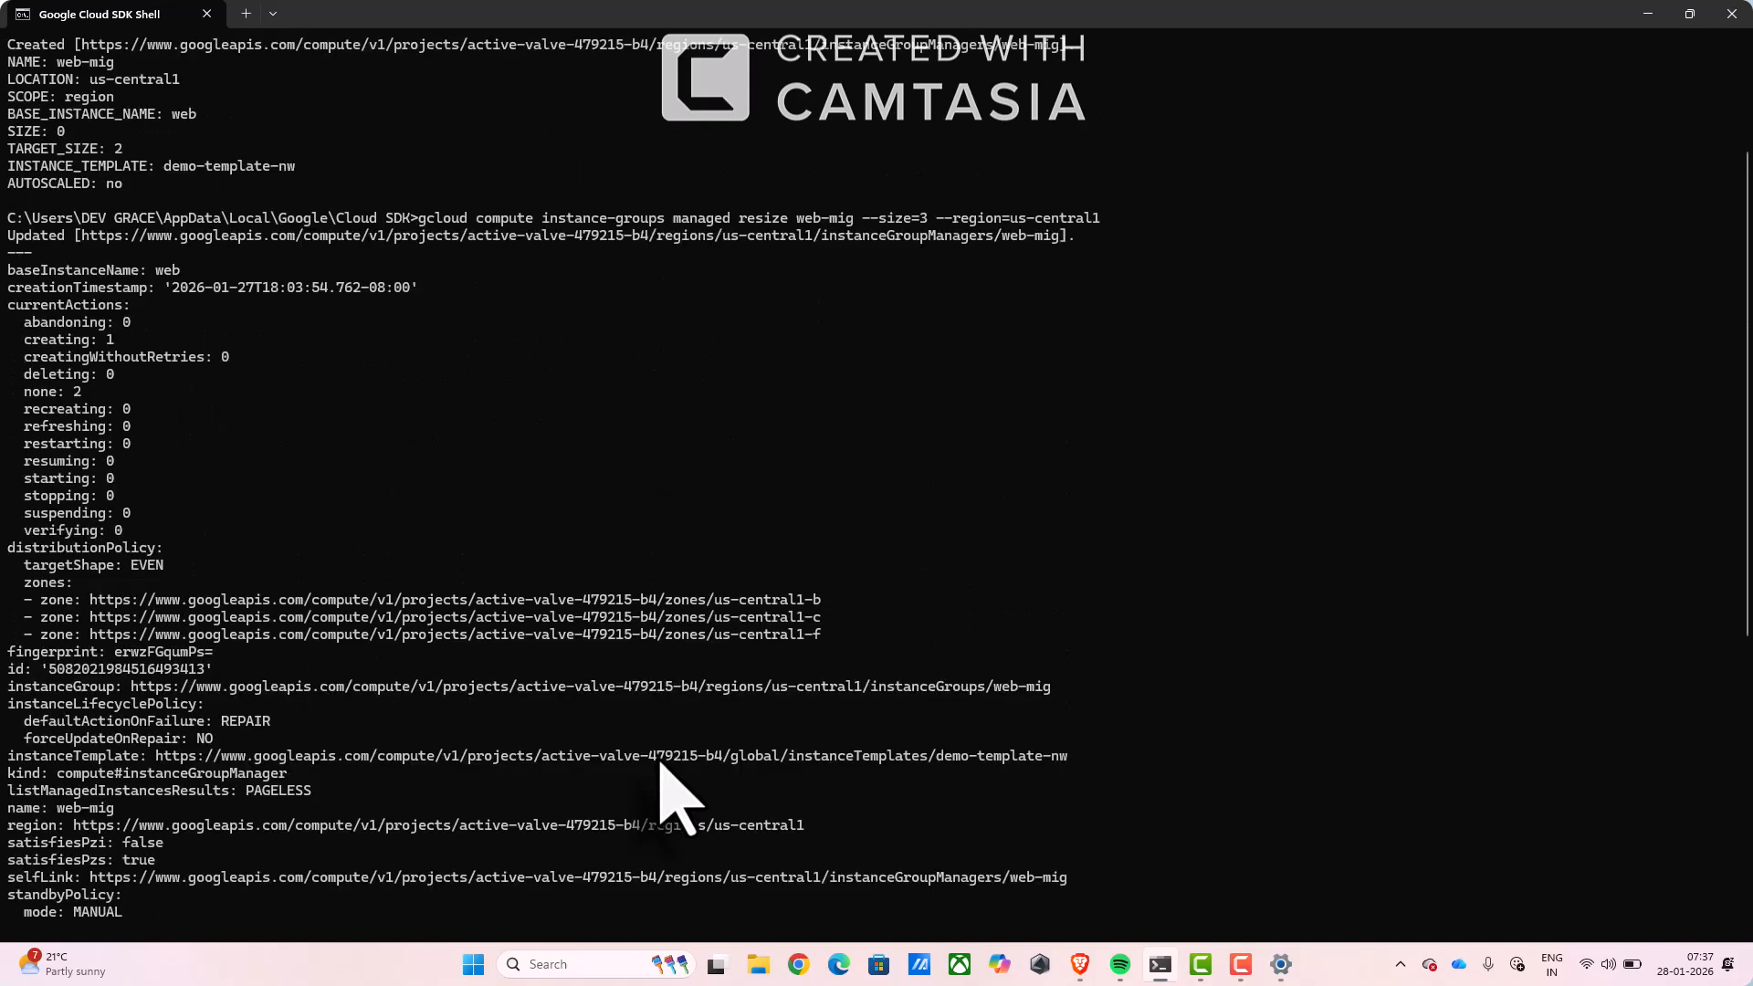
pyautogui.scroll(1, 676, 794)
pyautogui.scroll(-4, 675, 795)
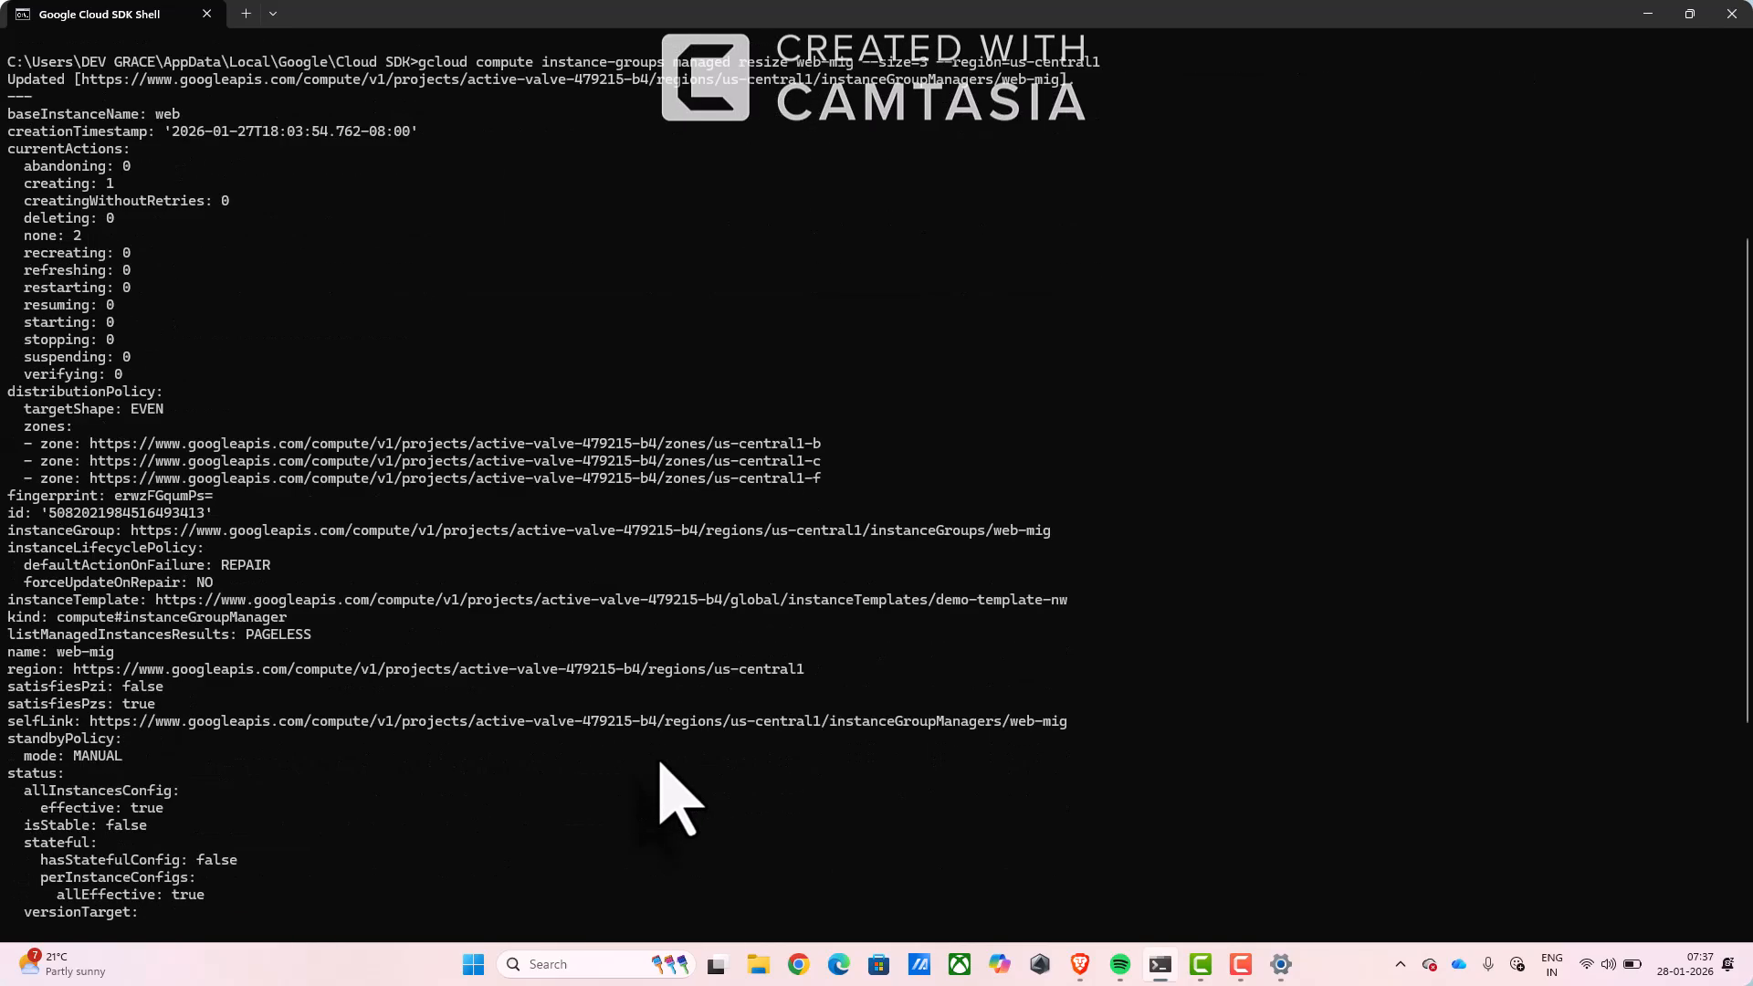
pyautogui.scroll(-6, 676, 794)
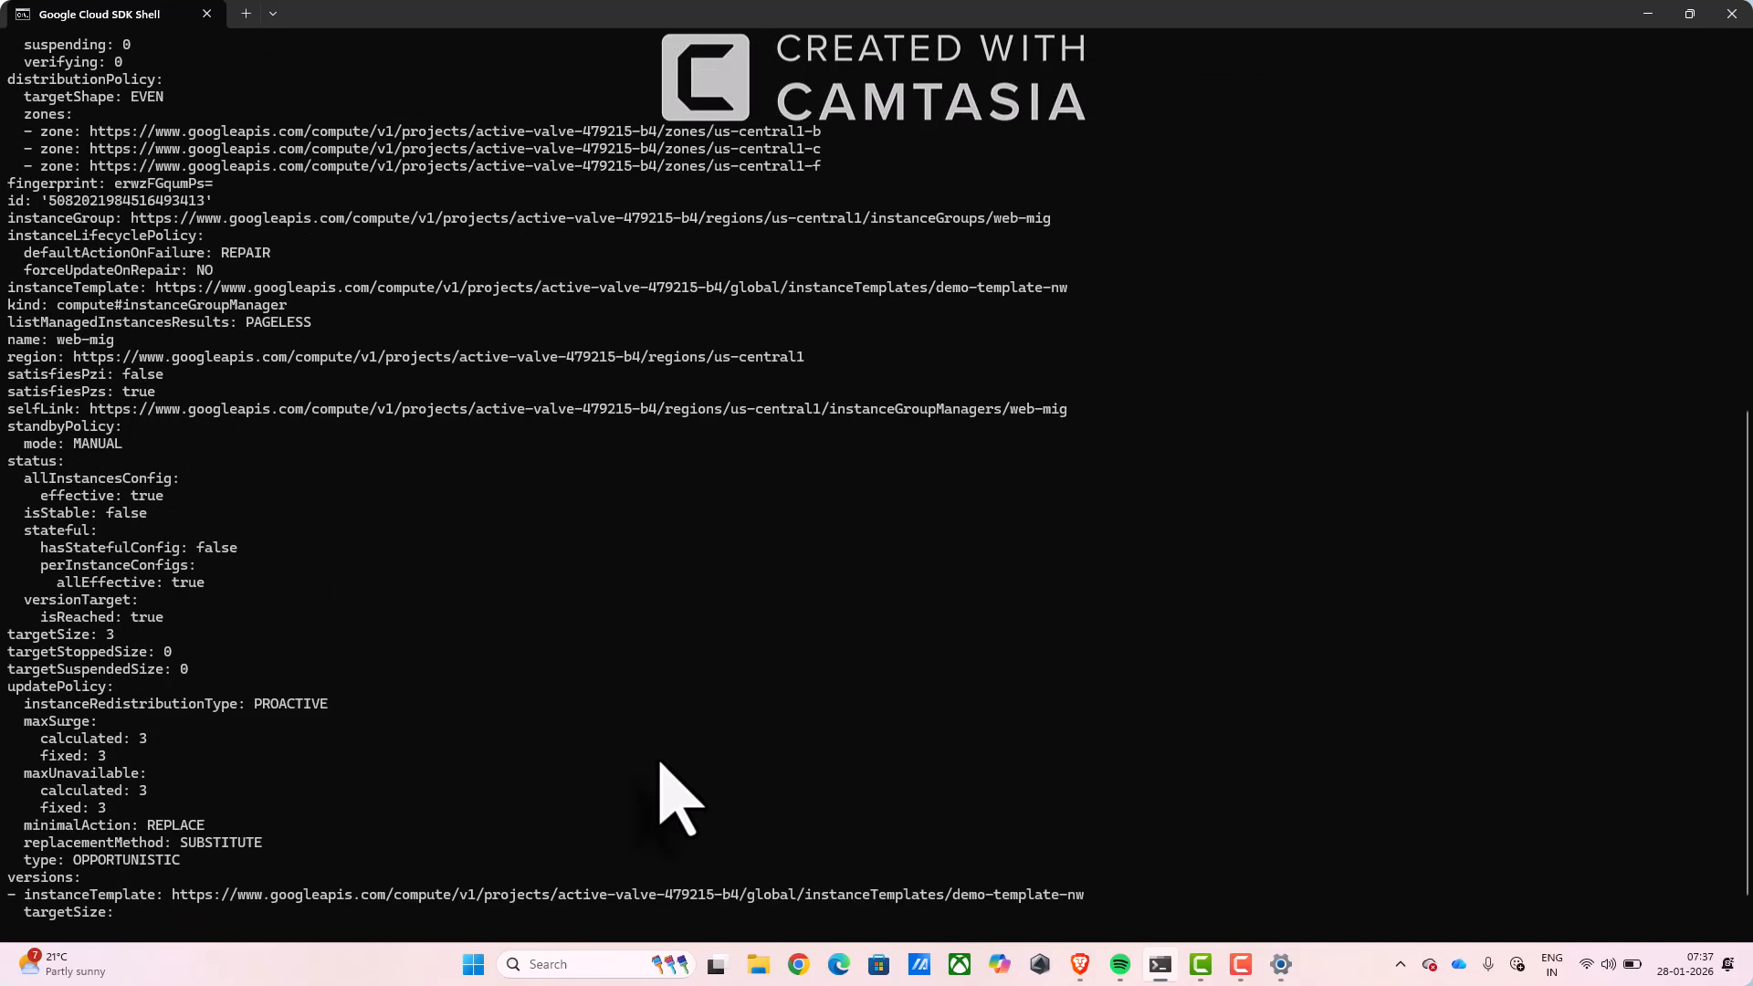
pyautogui.scroll(-1, 676, 794)
# - Switch to the browser, check web-mig's status, target running size and VM instance zones, and return to the Google Cloud SDK Shell
pyautogui.hotkey('alt', 'Tab')
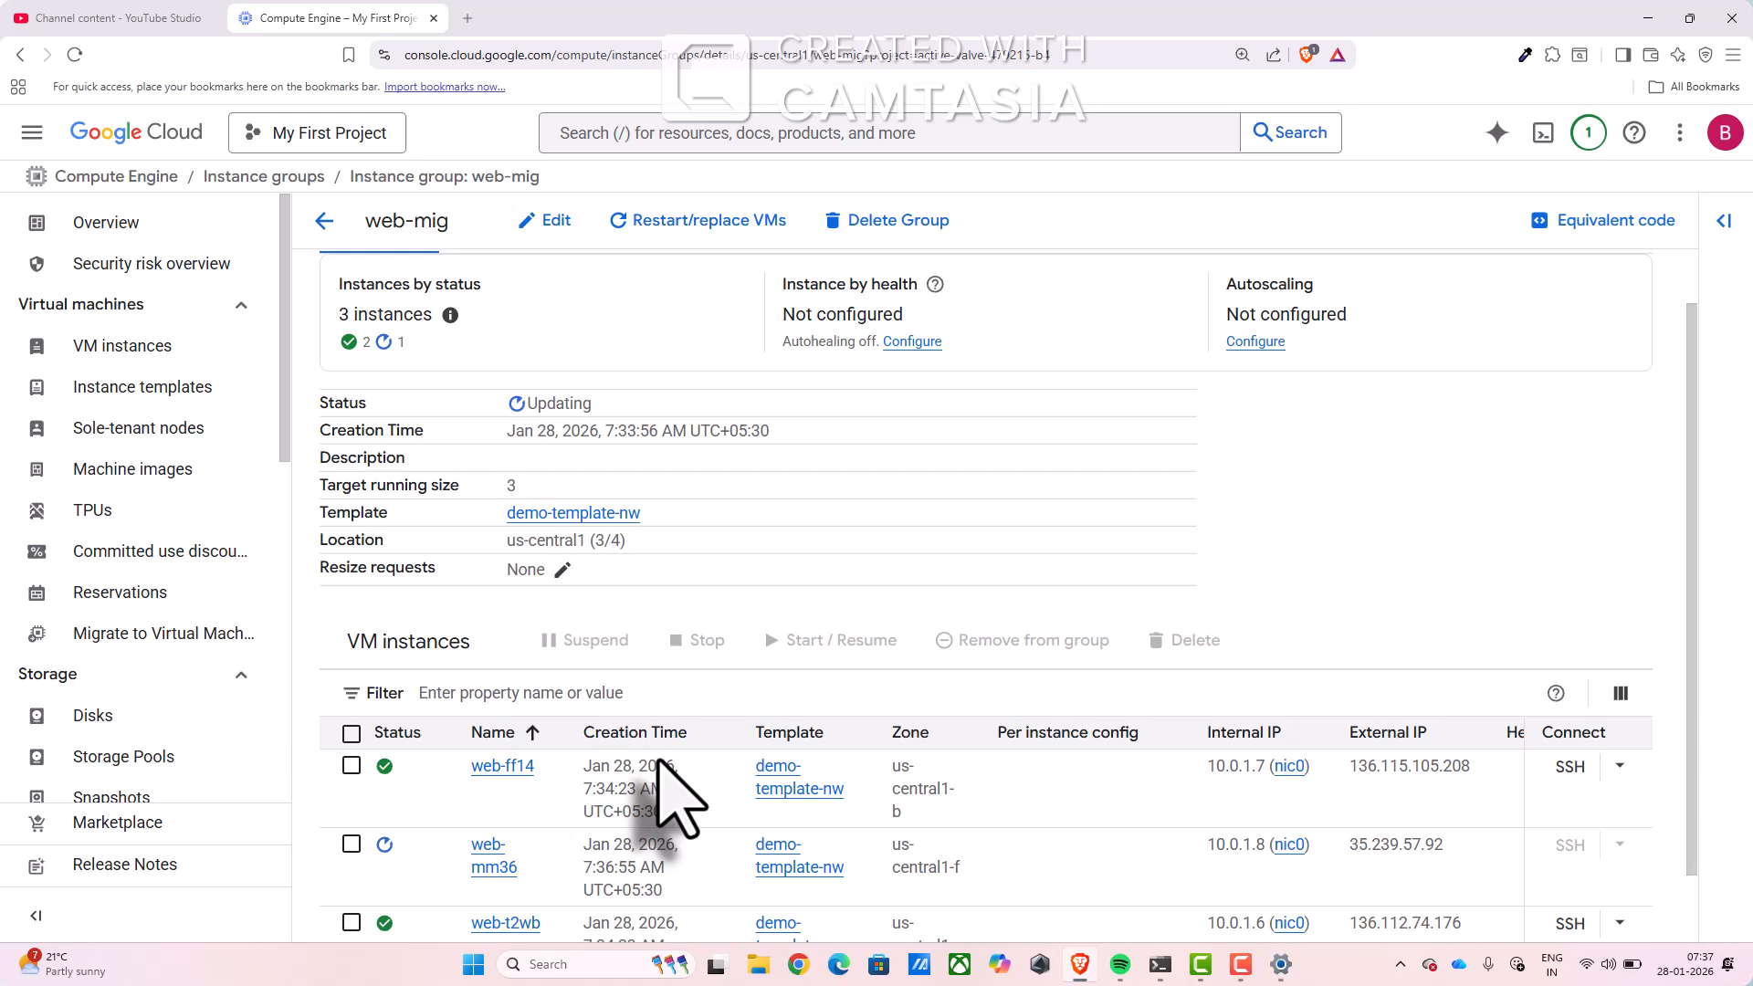
pyautogui.scroll(-1, 757, 657)
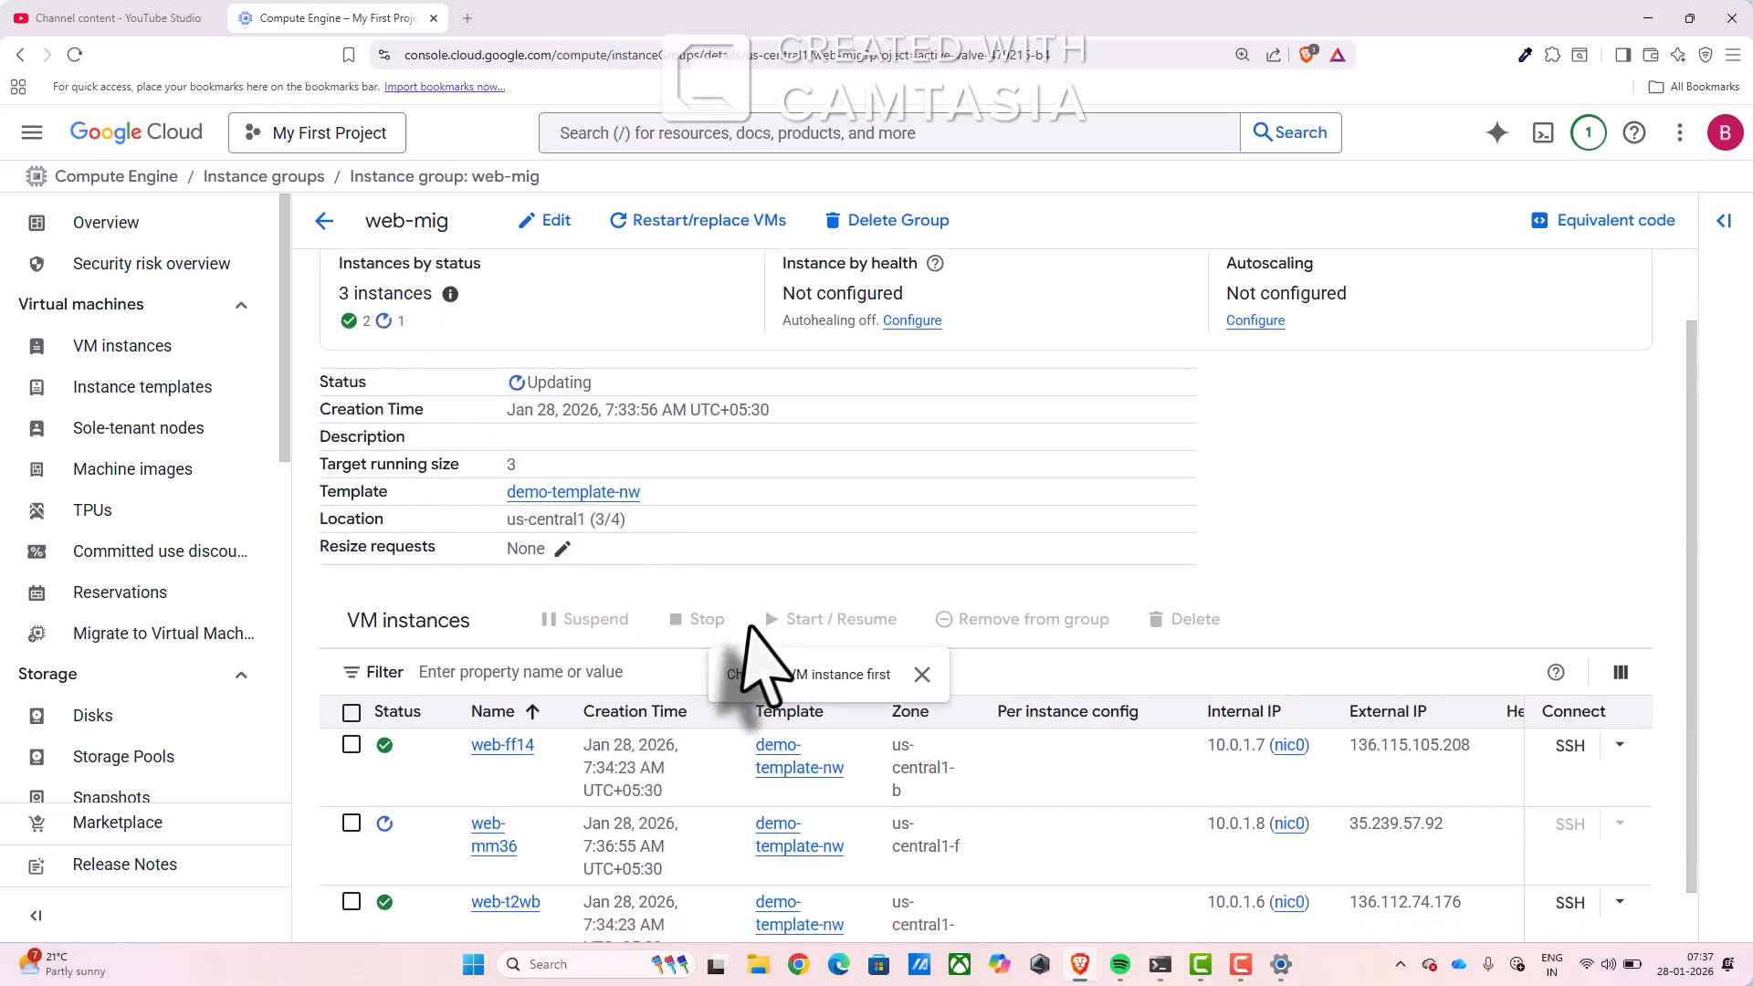
pyautogui.scroll(-1, 758, 657)
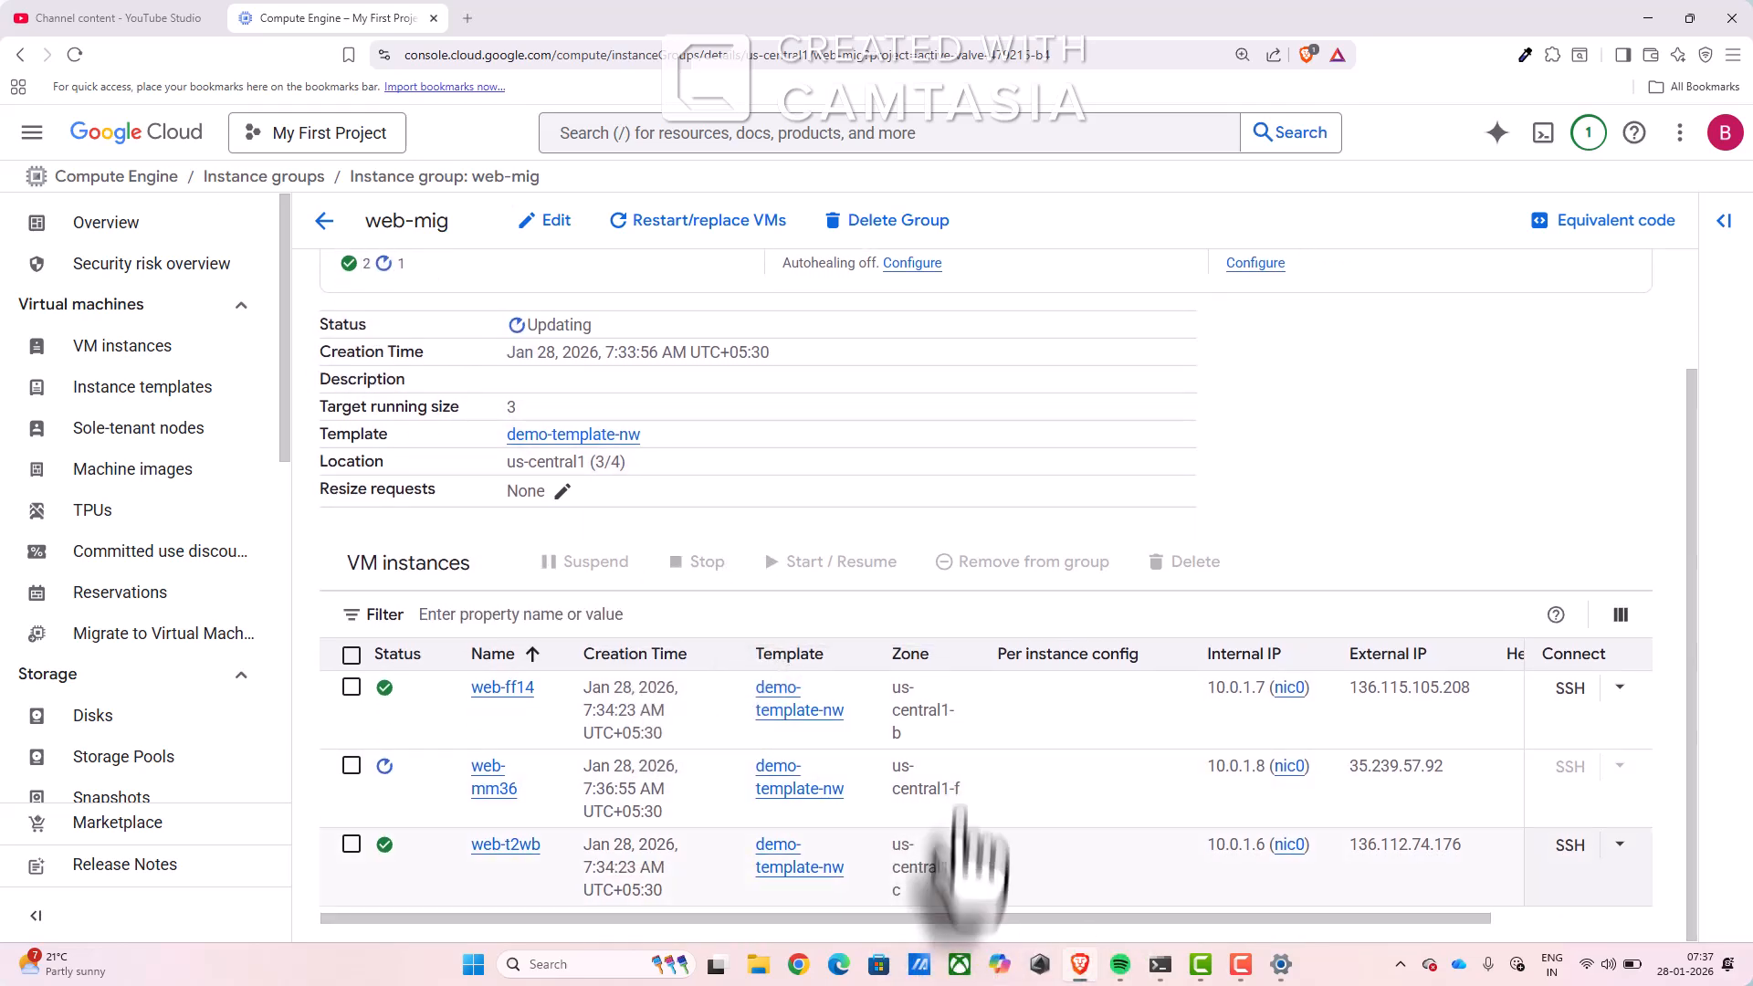
pyautogui.hotkey('alt', 'Tab')
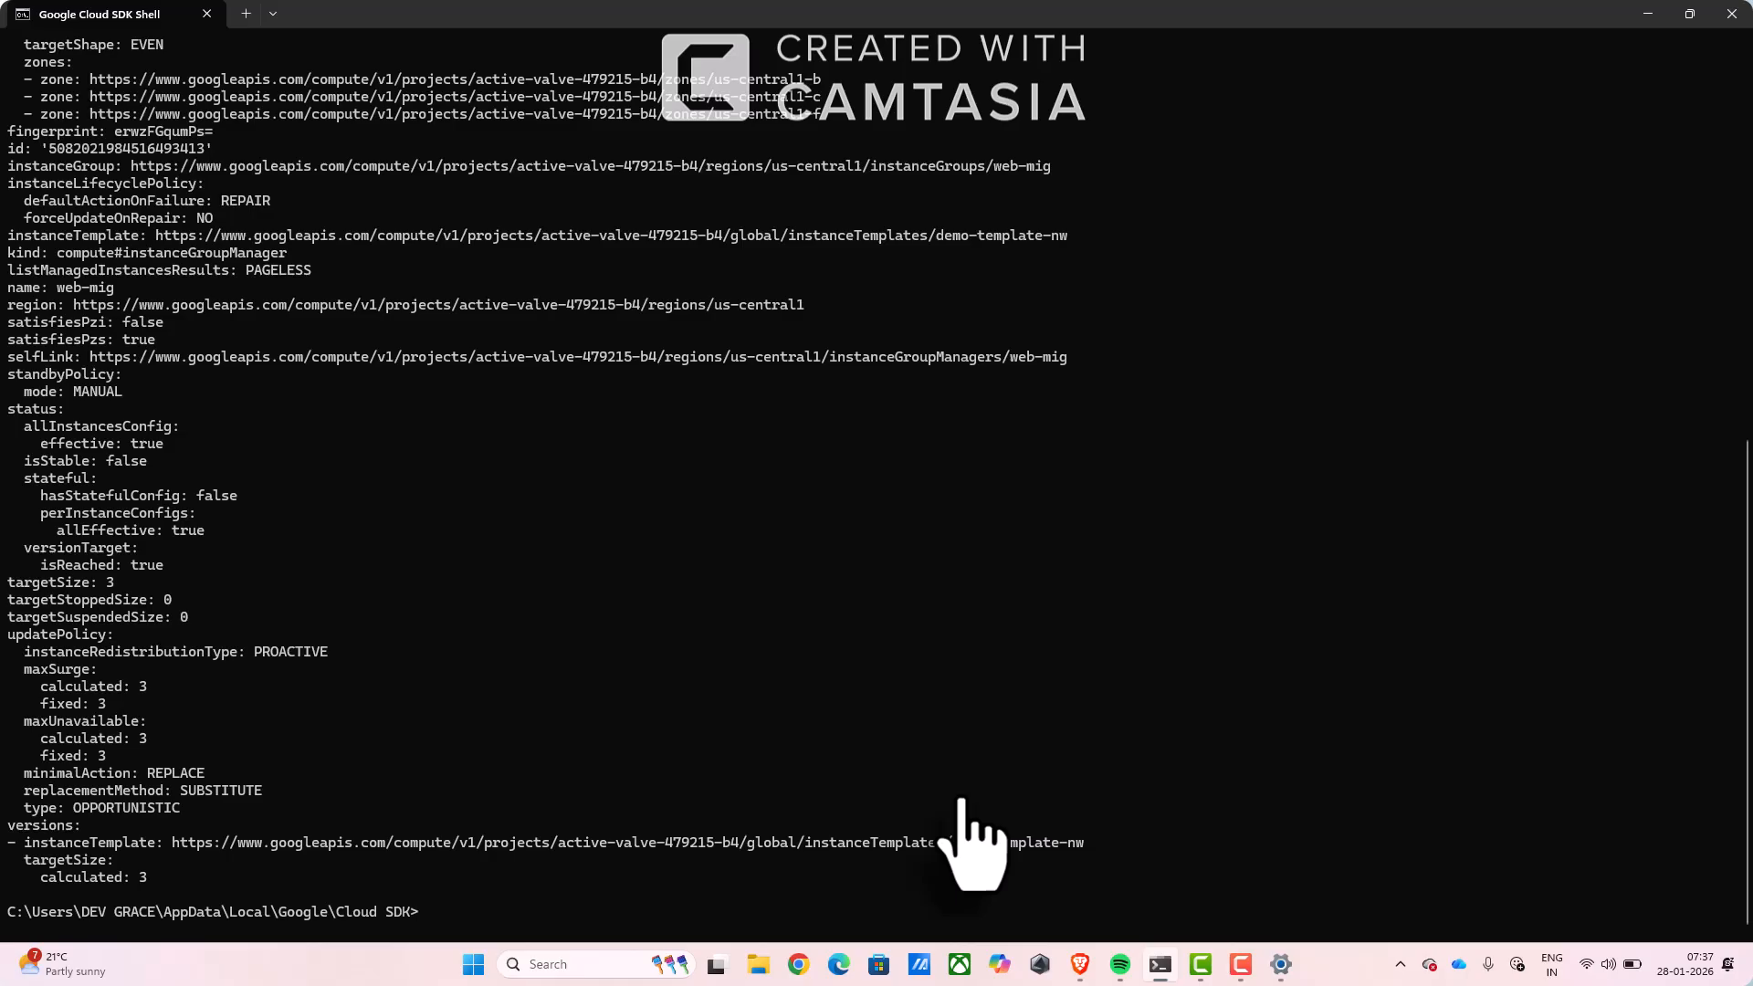
pyautogui.hotkey('alt', 'Tab')
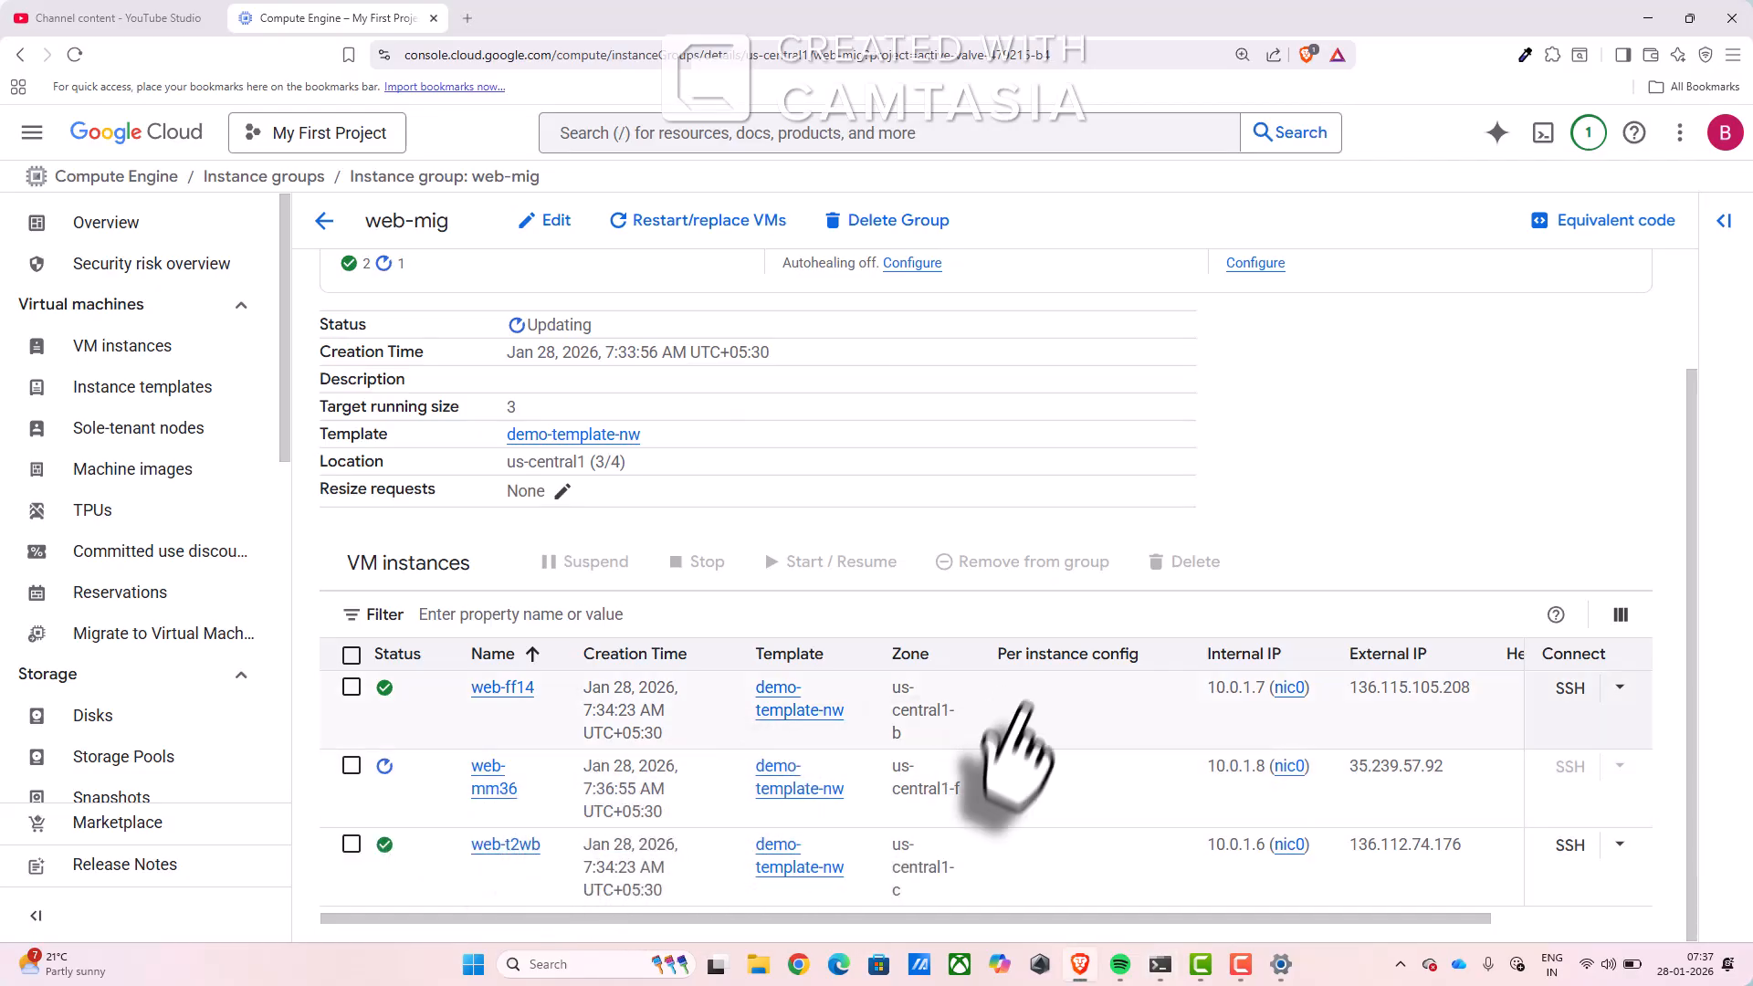
pyautogui.hotkey('alt', 'Tab')
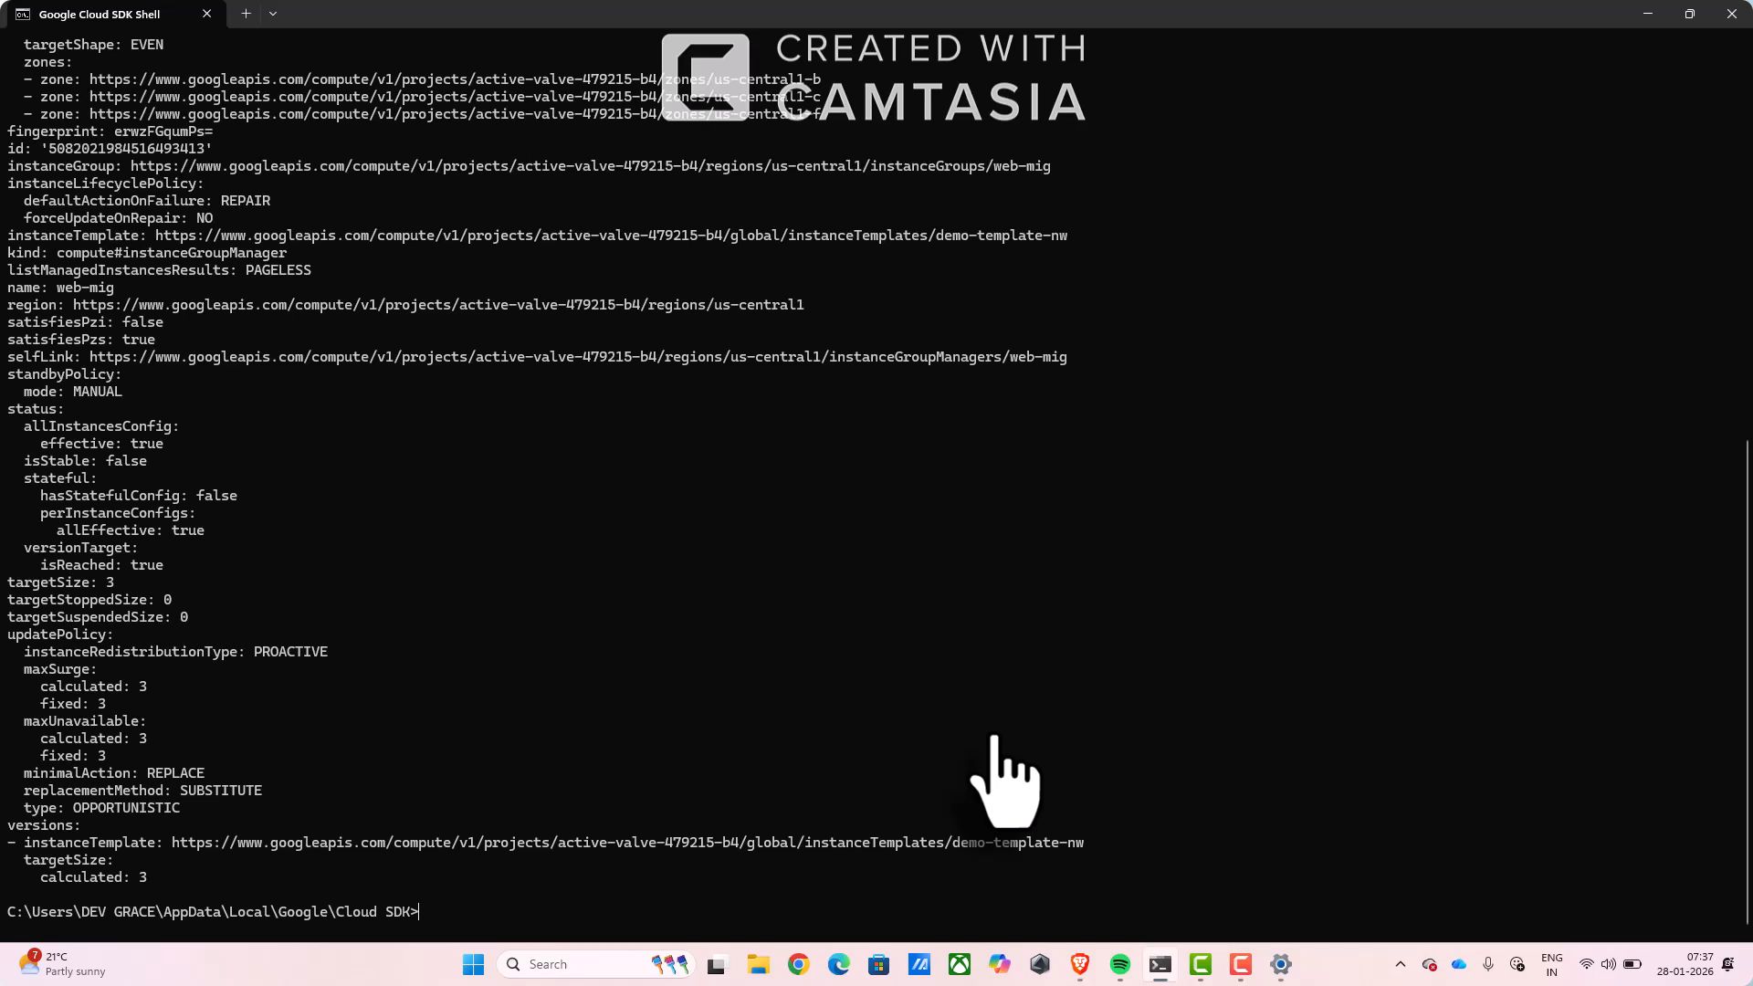
pyautogui.write('gcloud compute instance-groups managed resize web-mig --size=3 --region=us-central1')
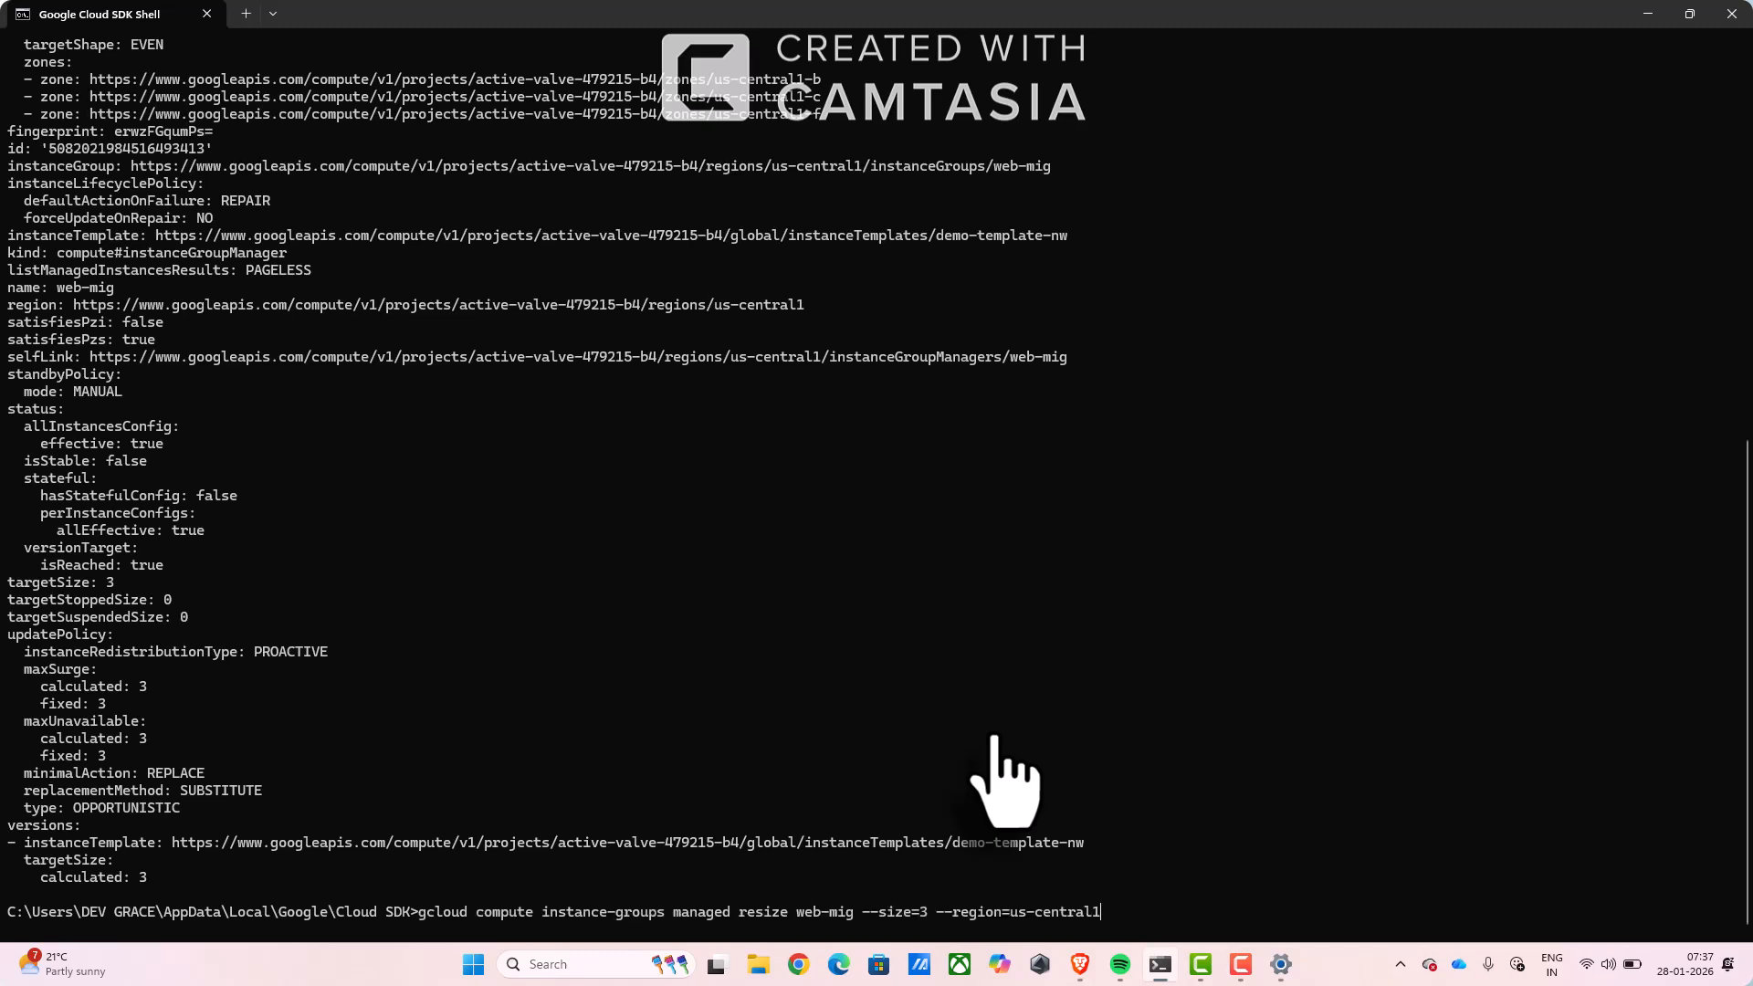
pyautogui.press('BackSpace')
pyautogui.press('BackSpace')
pyautogui.press('BackSpace')
pyautogui.press('BackSpace')
pyautogui.press('BackSpace')
pyautogui.press('BackSpace')
pyautogui.press('BackSpace')
pyautogui.press('BackSpace')
pyautogui.press('BackSpace')
pyautogui.press('BackSpace')
pyautogui.press('BackSpace')
pyautogui.press('BackSpace')
pyautogui.press('BackSpace')
pyautogui.press('BackSpace')
pyautogui.press('BackSpace')
pyautogui.press('BackSpace')
pyautogui.press('BackSpace')
pyautogui.press('BackSpace')
pyautogui.press('BackSpace')
pyautogui.press('BackSpace')
pyautogui.press('BackSpace')
pyautogui.press('BackSpace')
pyautogui.press('BackSpace')
pyautogui.press('BackSpace')
pyautogui.press('BackSpace')
pyautogui.press('BackSpace')
pyautogui.press('BackSpace')
pyautogui.press('BackSpace')
pyautogui.press('BackSpace')
pyautogui.press('BackSpace')
pyautogui.press('BackSpace')
pyautogui.press('BackSpace')
pyautogui.press('BackSpace')
pyautogui.press('BackSpace')
pyautogui.press('BackSpace')
pyautogui.press('BackSpace')
pyautogui.press('BackSpace')
pyautogui.press('BackSpace')
pyautogui.press('BackSpace')
pyautogui.press('BackSpace')
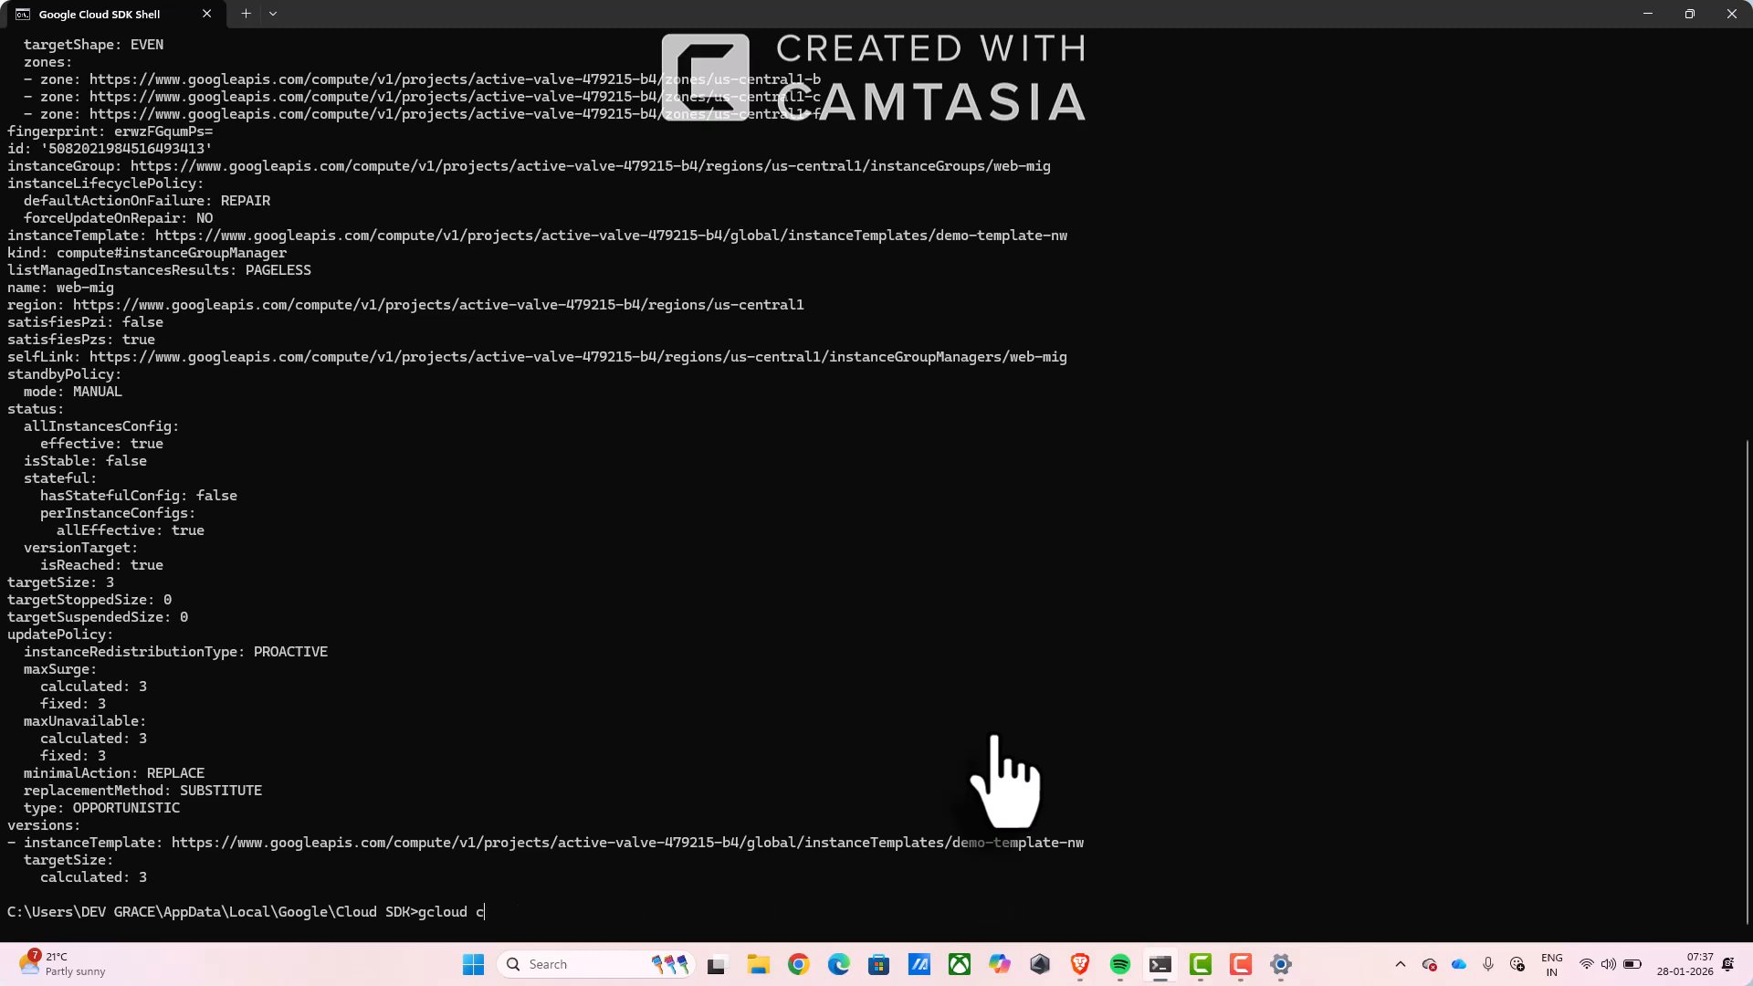
# - Clear the shell screen with the cls command
pyautogui.write('clr')
pyautogui.press('Return')
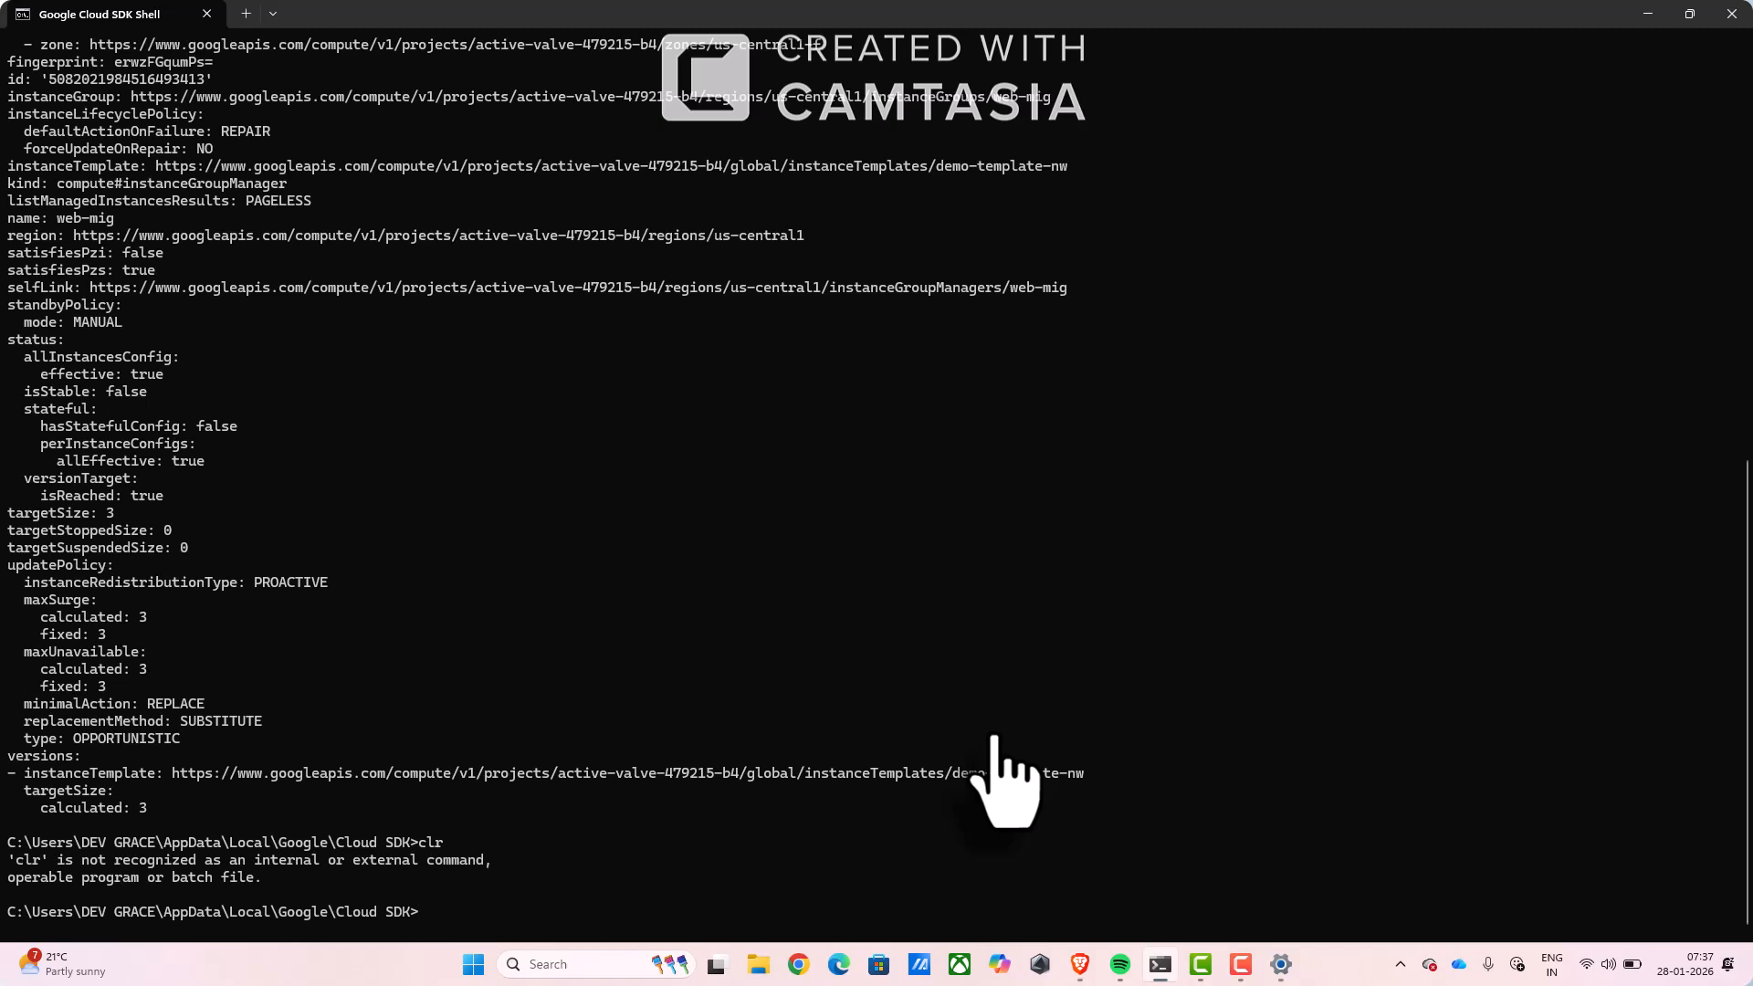
pyautogui.write('cls')
pyautogui.press('Return')
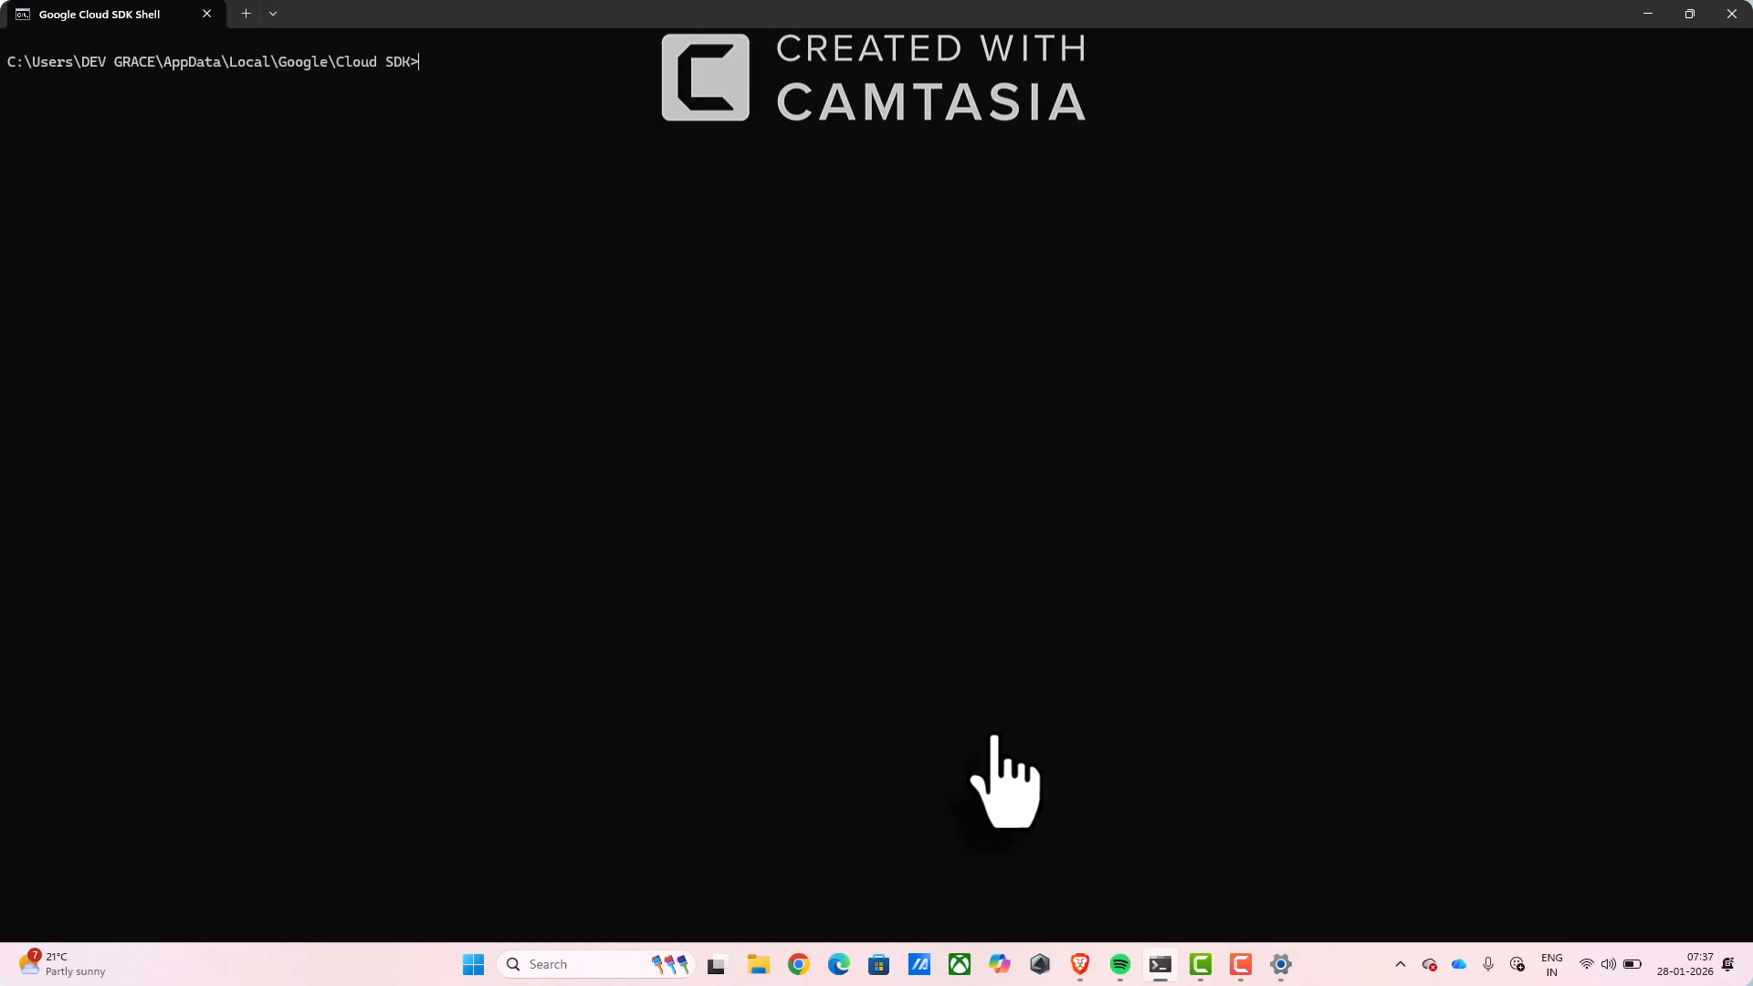
# - Recall the web-mig create command with --region=us-central1 from the command history
pyautogui.write('clr')
pyautogui.press('Up')
pyautogui.press('Up')
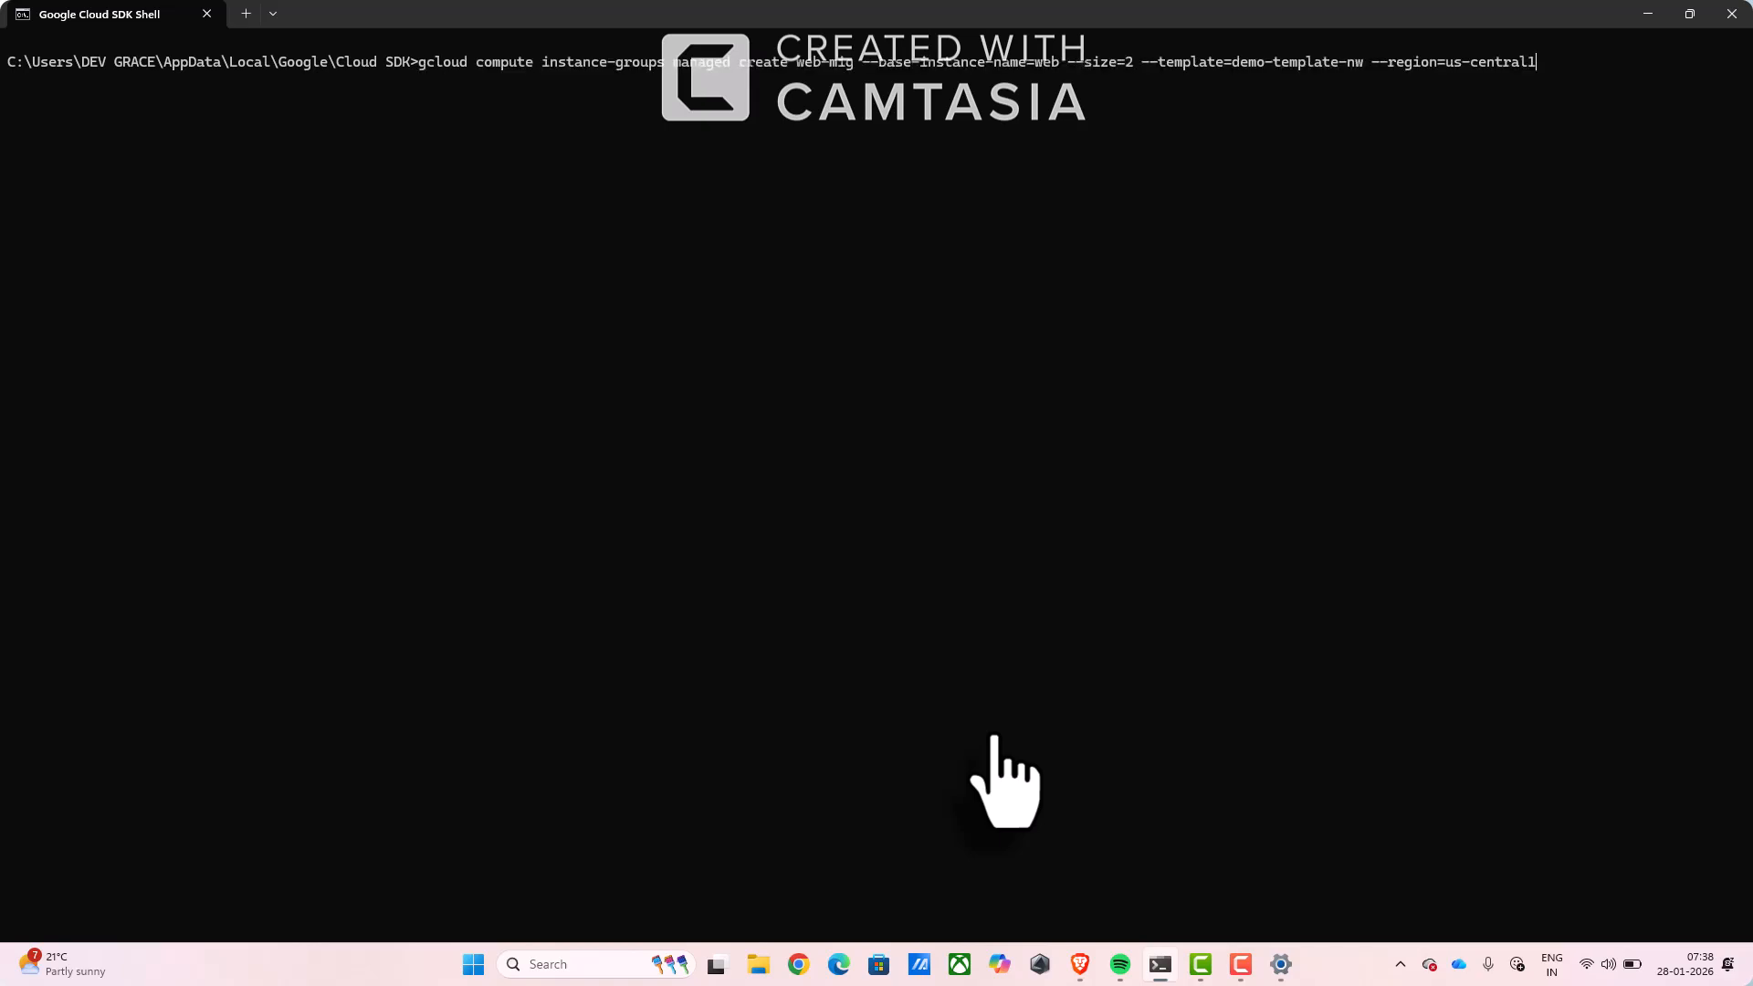